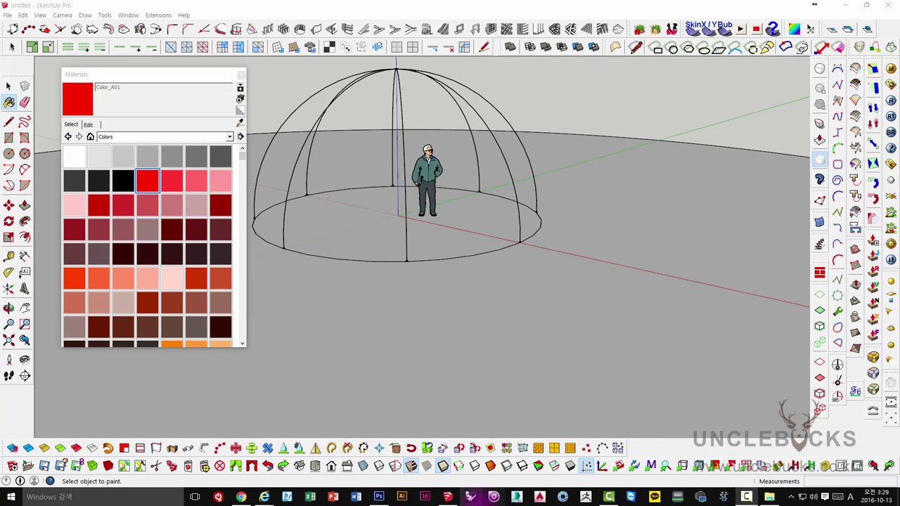
# Paint the ground plane around the dome with the red Color_A01 material.
pyautogui.moveTo(447, 323); pyautogui.dragTo(519, 293, button='middle')
pyautogui.moveTo(519, 294); pyautogui.dragTo(513, 305)
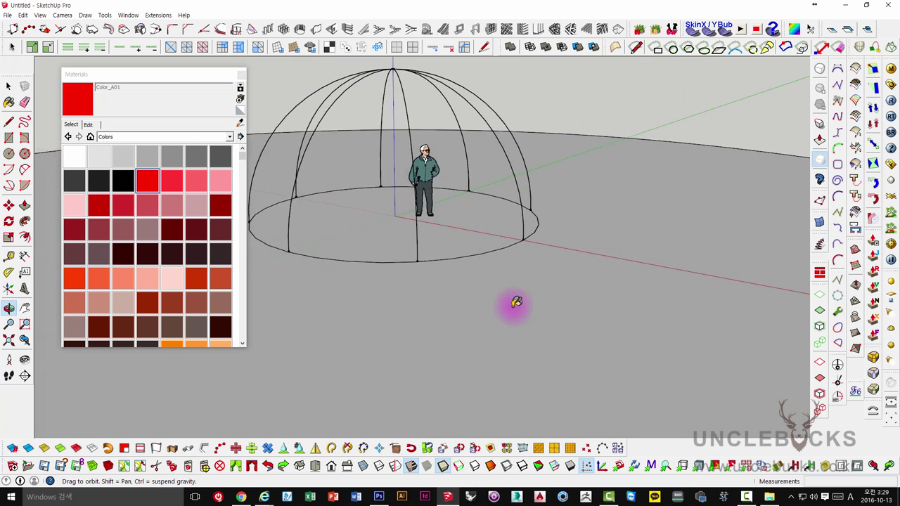
pyautogui.press('b')
pyautogui.moveTo(513, 305); pyautogui.dragTo(538, 335, button='middle')
pyautogui.click(160, 189)
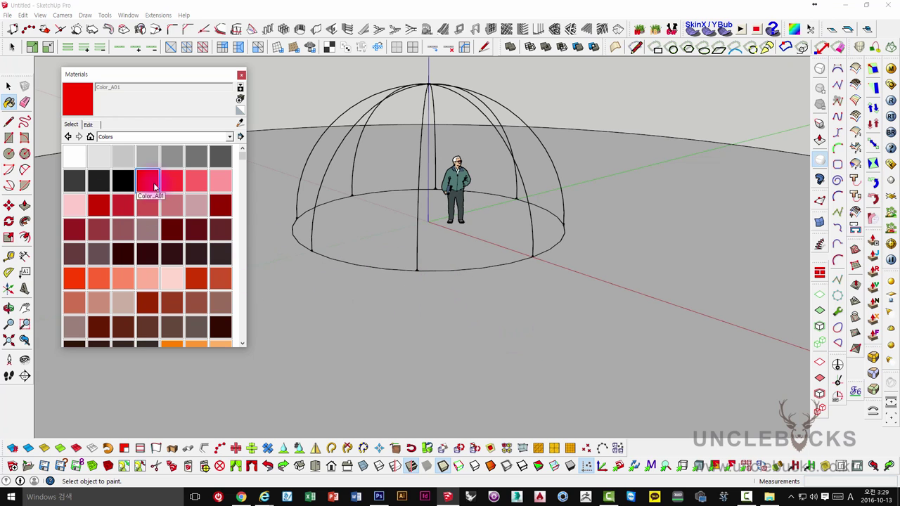
pyautogui.click(518, 289)
# Return to the select tool and open the V-Ray material editor.
pyautogui.moveTo(536, 305)
pyautogui.mouseDown(button='middle')
pyautogui.moveTo(604, 297)
pyautogui.moveTo(546, 246)
pyautogui.moveTo(553, 289)
pyautogui.moveTo(653, 135)
pyautogui.mouseUp(button='middle')
pyautogui.press('space')
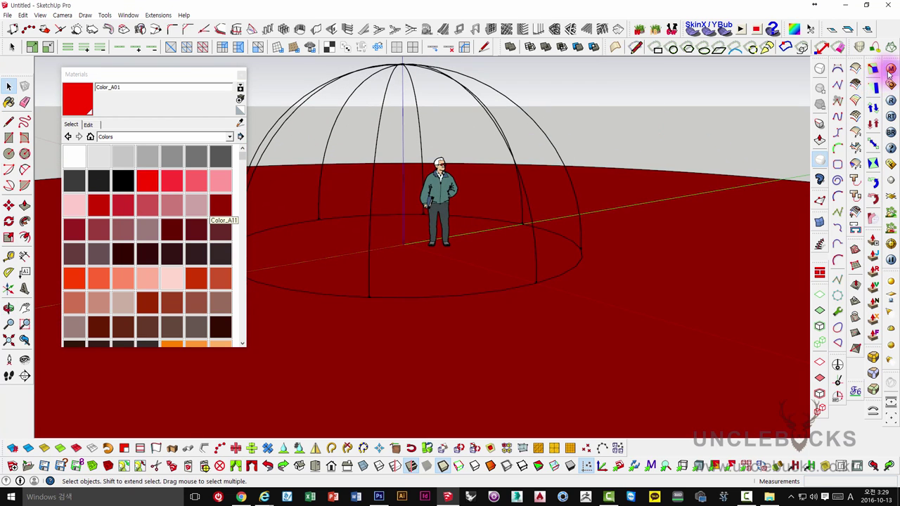
pyautogui.click(890, 69)
# Select Color_A01 and add a map to its Diffuse Color, listing the texture types.
pyautogui.moveTo(171, 25); pyautogui.dragTo(203, 27)
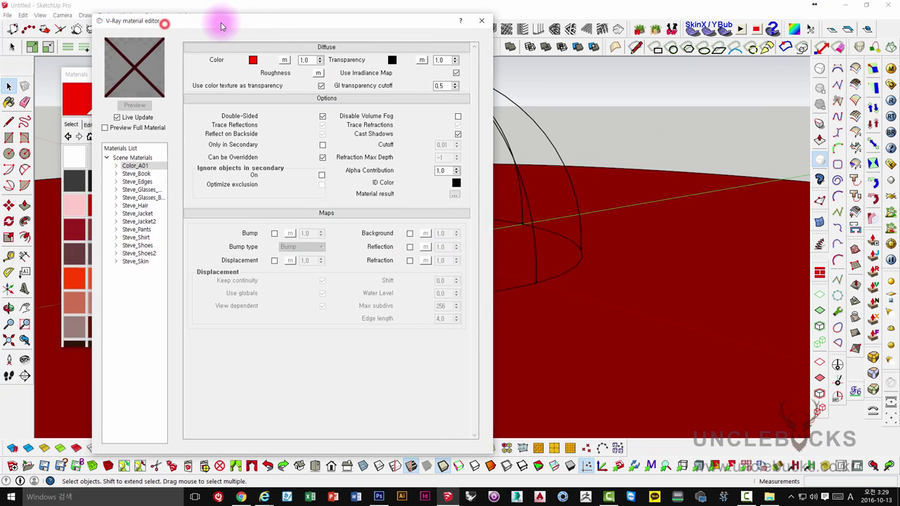
pyautogui.click(565, 130)
pyautogui.moveTo(565, 129)
pyautogui.mouseDown(button='middle')
pyautogui.moveTo(568, 155)
pyautogui.moveTo(593, 185)
pyautogui.mouseUp(button='middle')
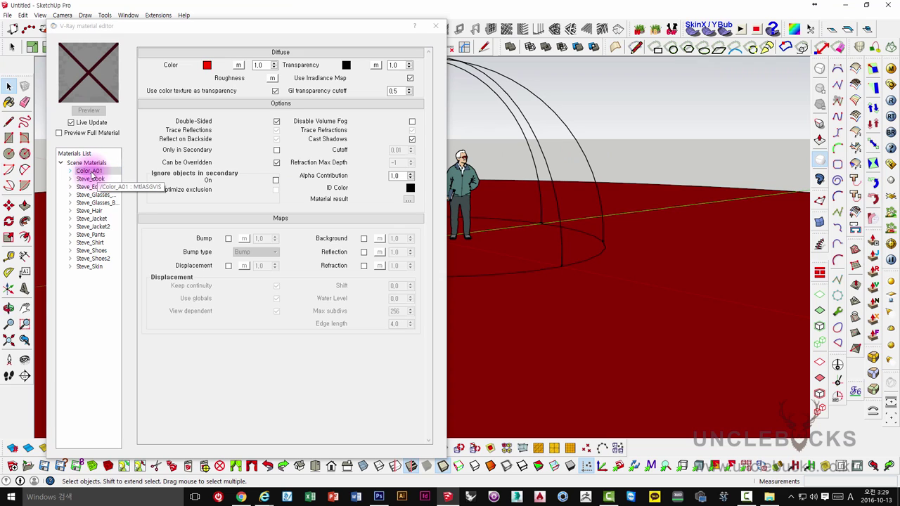
pyautogui.click(208, 65)
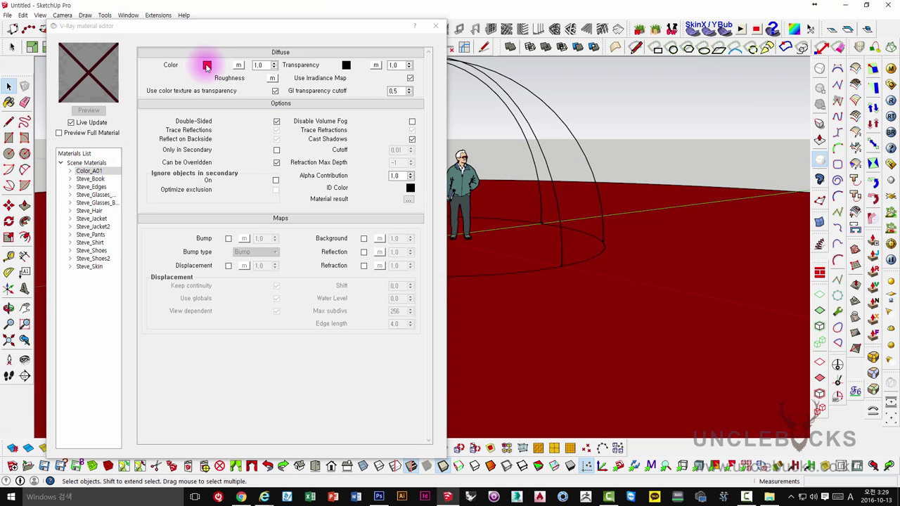
pyautogui.click(238, 64)
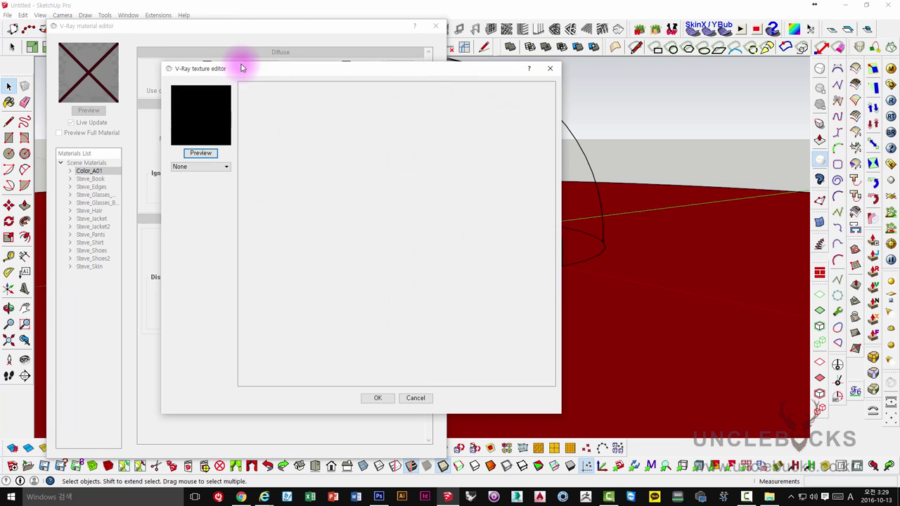
pyautogui.click(203, 166)
pyautogui.scroll(-2, 196, 211)
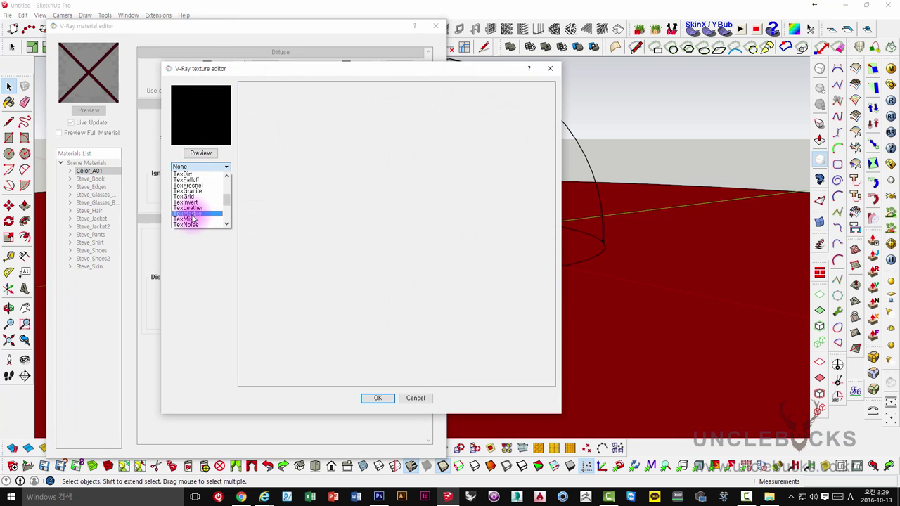
# Make the diffuse map a TexMix with Color1 blue and Color2 green.
pyautogui.click(187, 220)
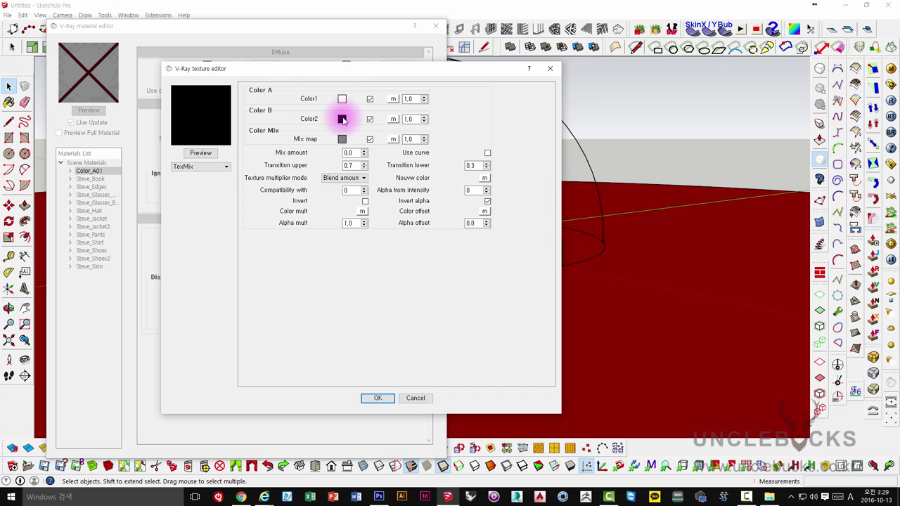
pyautogui.click(342, 99)
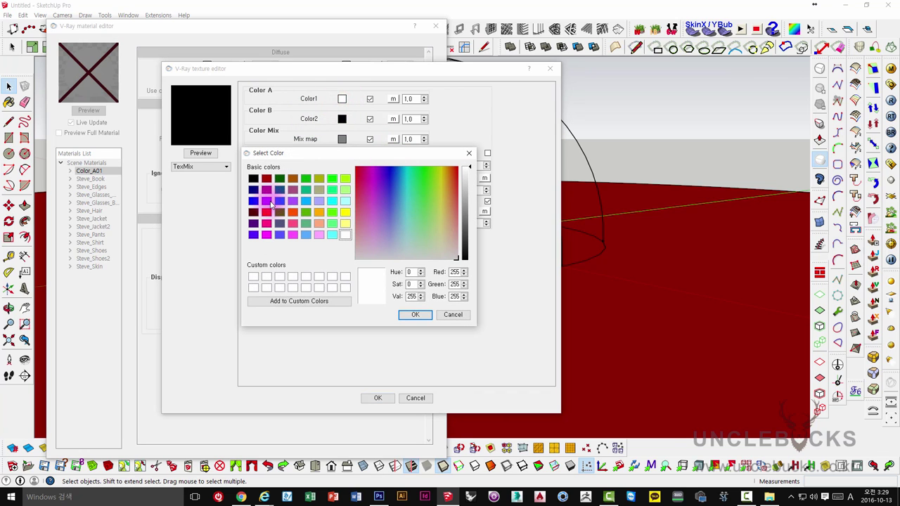
pyautogui.click(254, 201)
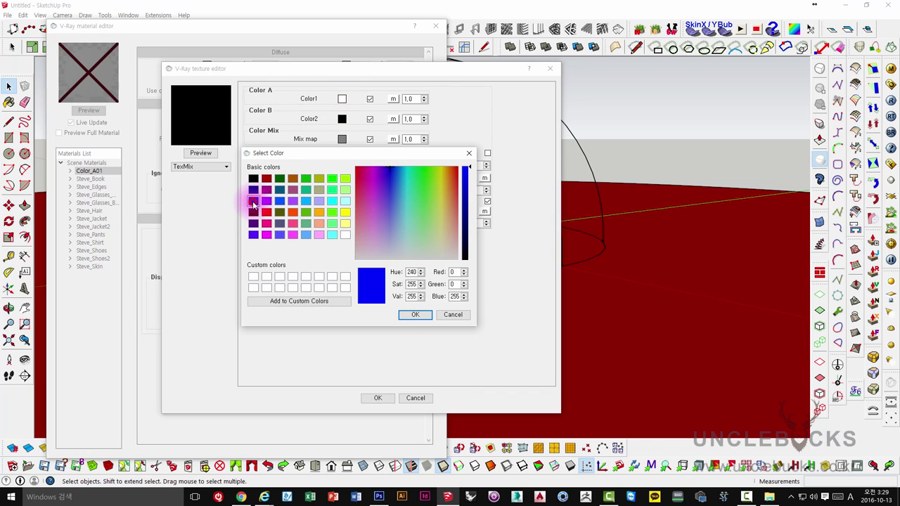
pyautogui.click(414, 314)
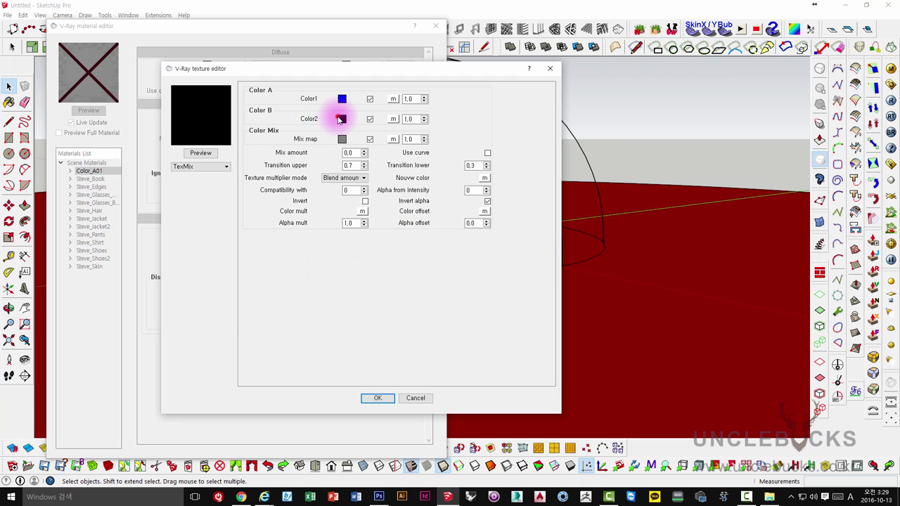
pyautogui.click(340, 119)
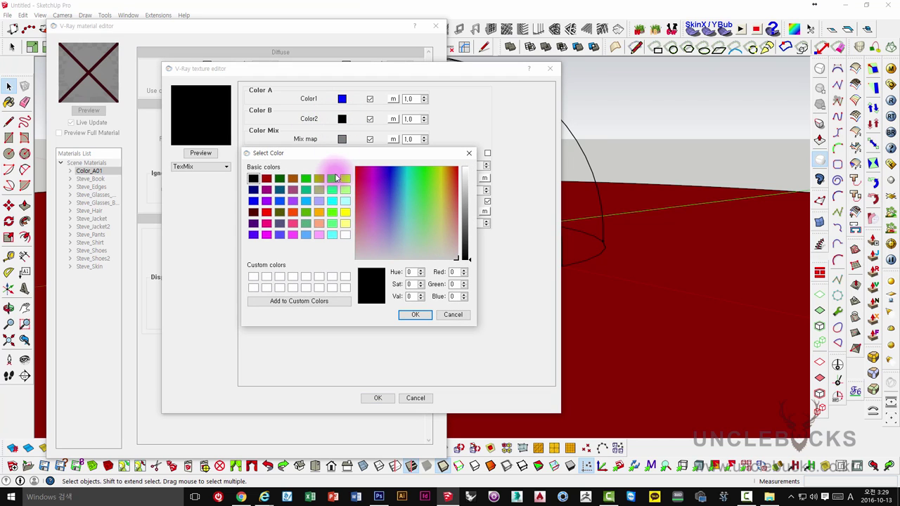
pyautogui.click(332, 179)
pyautogui.click(406, 315)
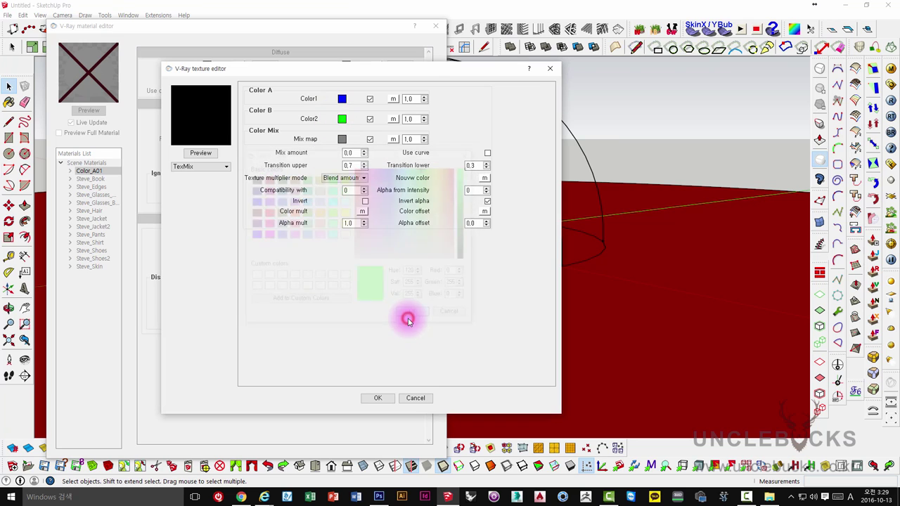
# Preview the mix texture and set the mix map colour to grey.
pyautogui.click(200, 152)
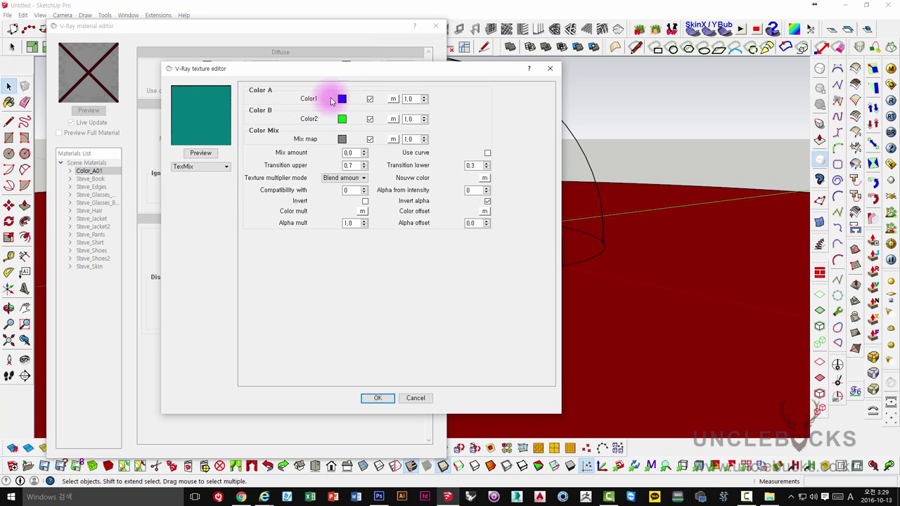
pyautogui.click(342, 140)
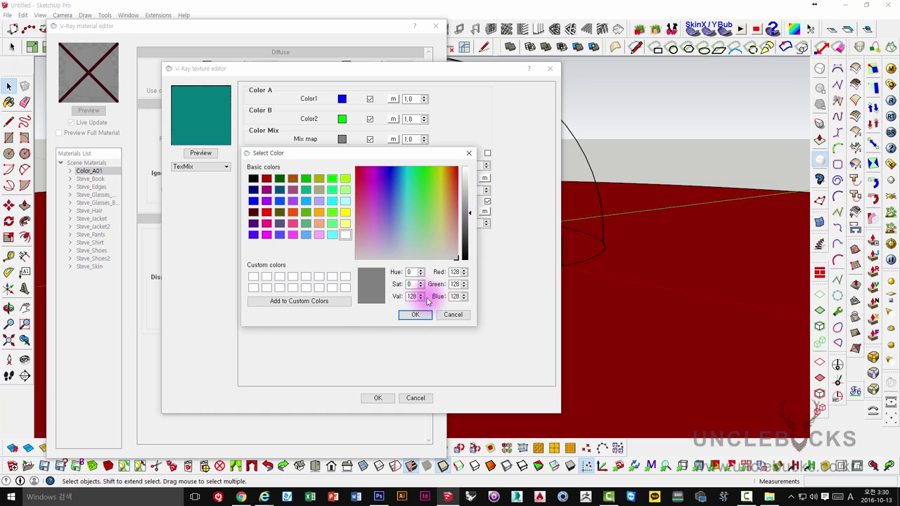
pyautogui.click(414, 316)
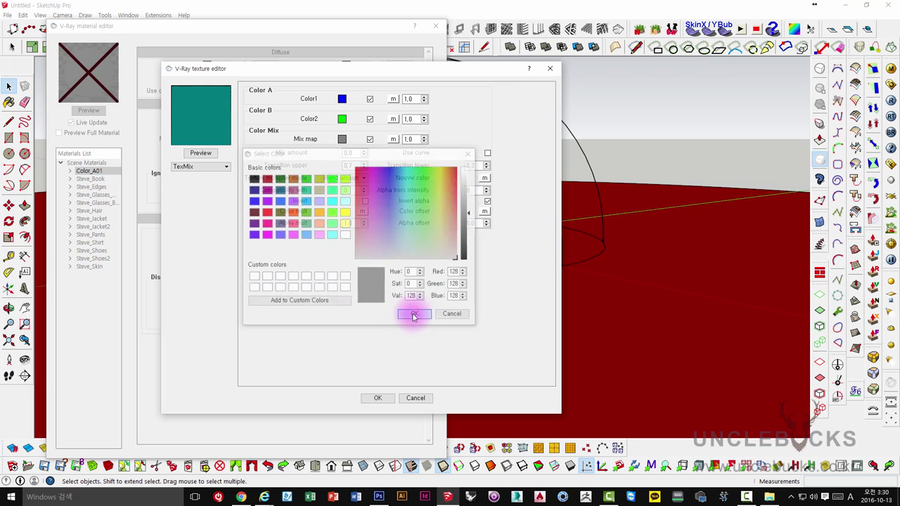
# Make the mix map a TexBitmap using render4\light_concrete_ref_1_1.jpg.
pyautogui.click(393, 139)
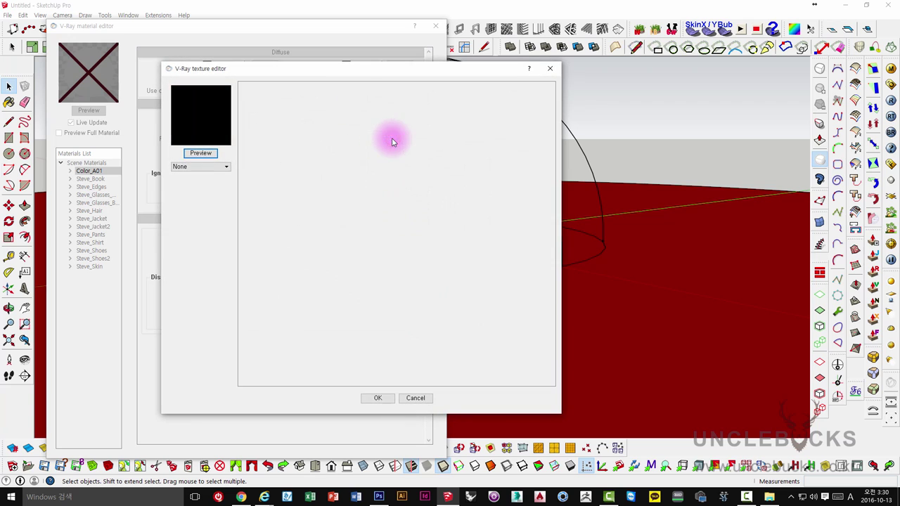
pyautogui.click(200, 167)
pyautogui.click(199, 196)
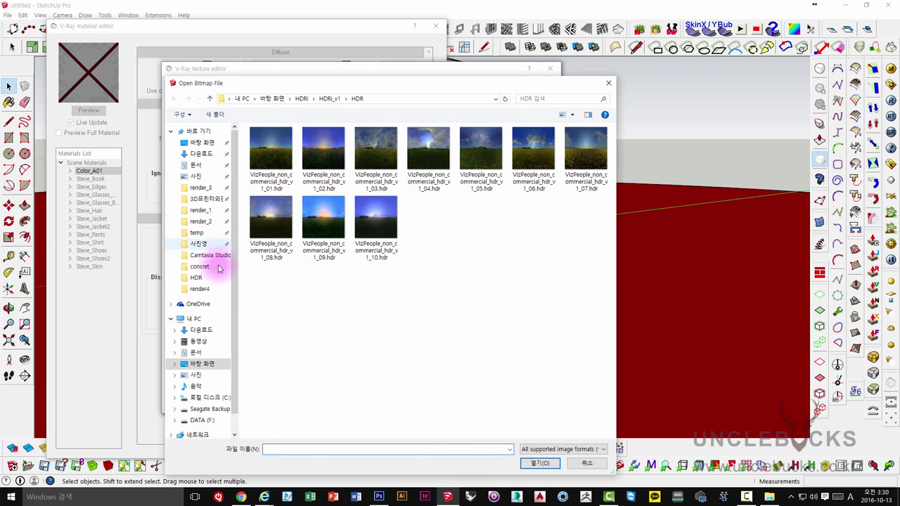
pyautogui.click(200, 289)
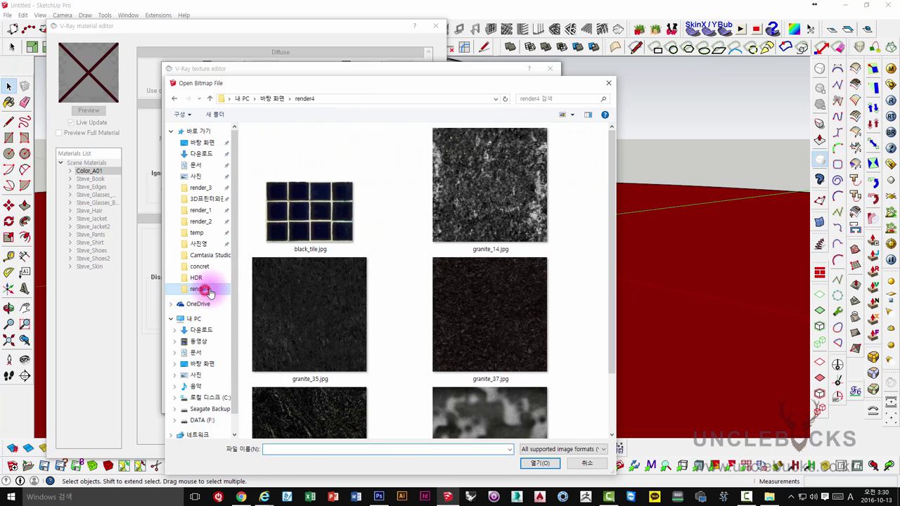
pyautogui.scroll(-2, 563, 330)
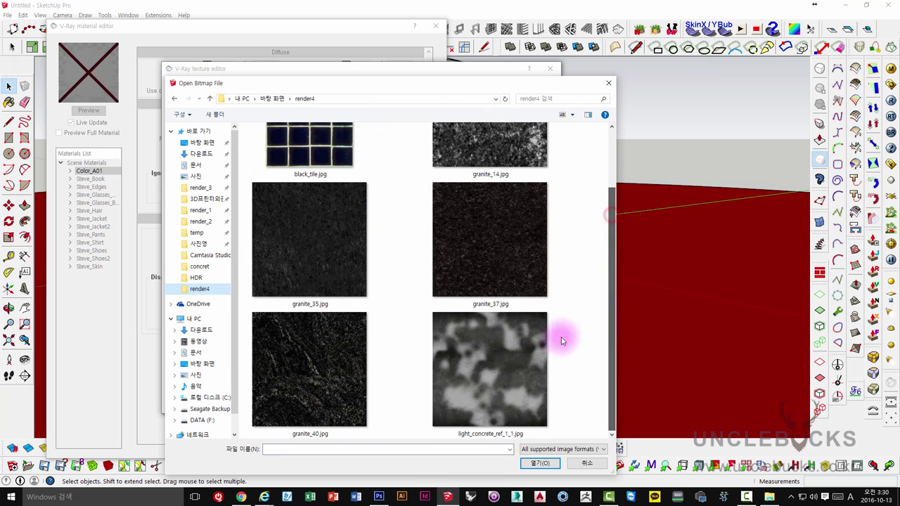
pyautogui.click(478, 350)
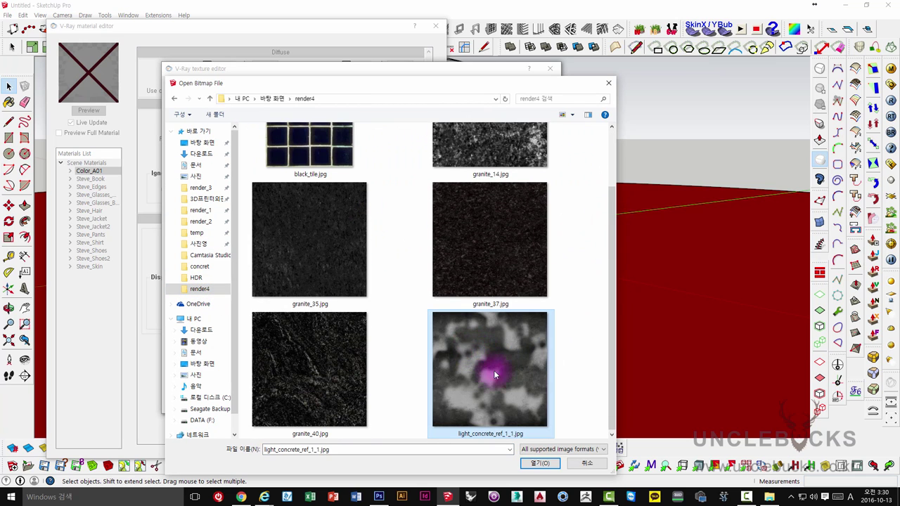
pyautogui.click(538, 463)
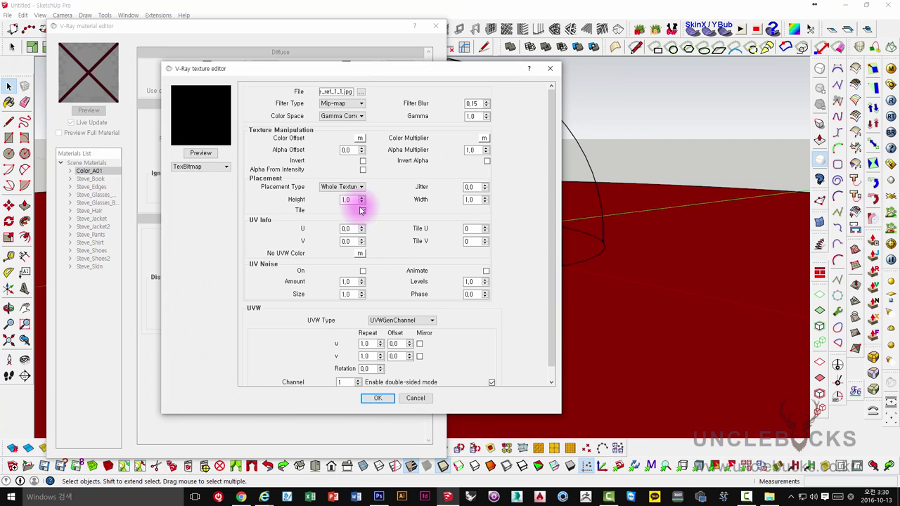
# Tile the concrete bitmap, preview the patchy blue-green mix, and confirm it.
pyautogui.click(363, 210)
pyautogui.click(378, 398)
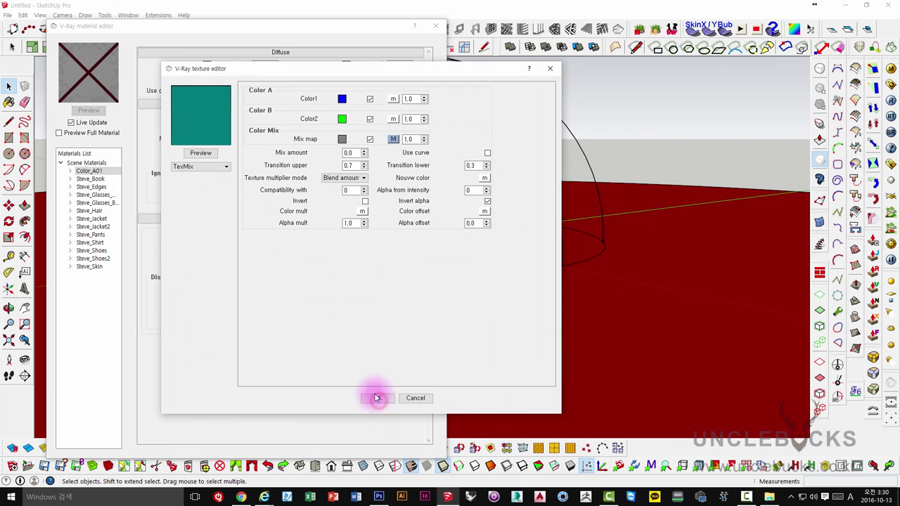
pyautogui.click(203, 155)
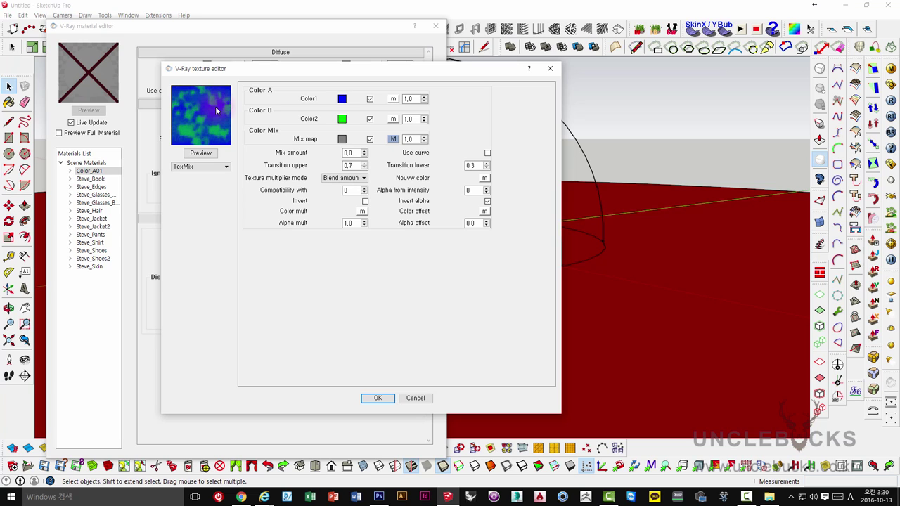
pyautogui.click(393, 399)
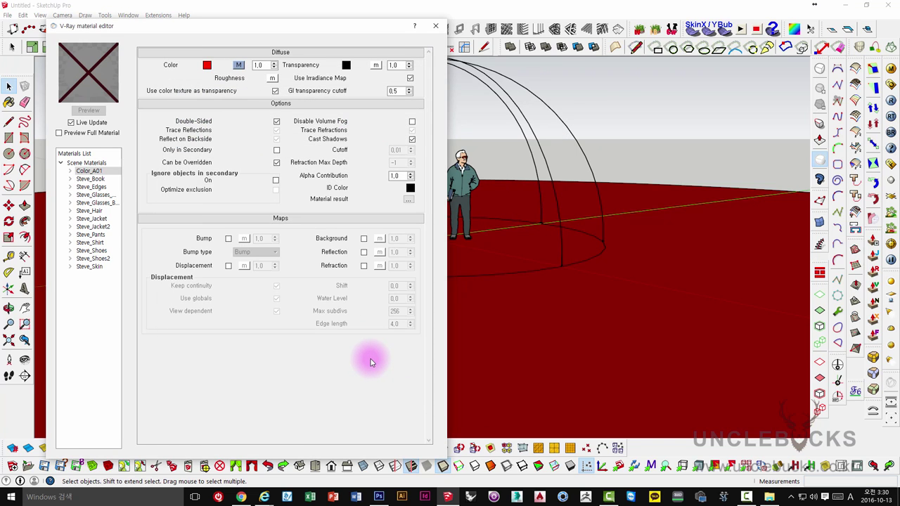
# Orbit and zoom around the figure to inspect the mottled blue-green ground texture.
pyautogui.middleClick(594, 309)
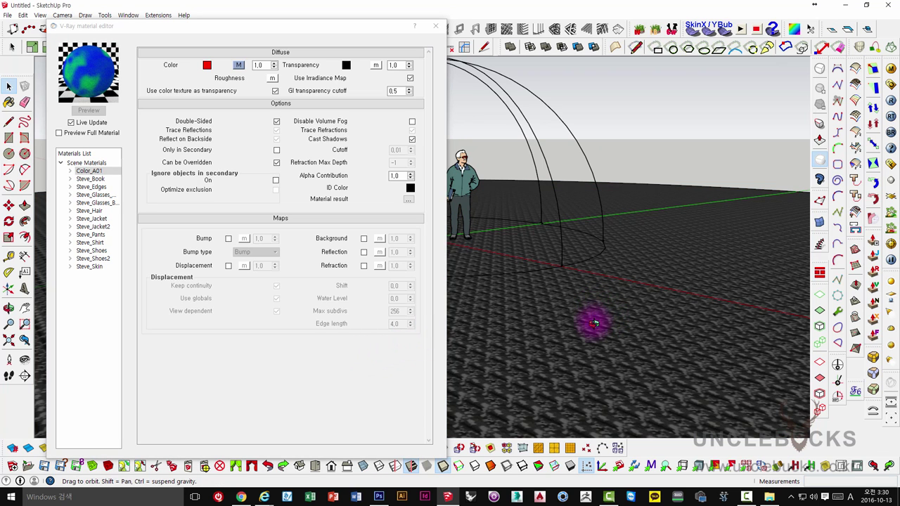
pyautogui.moveTo(606, 261); pyautogui.dragTo(609, 361, button='middle')
pyautogui.scroll(3, 581, 373)
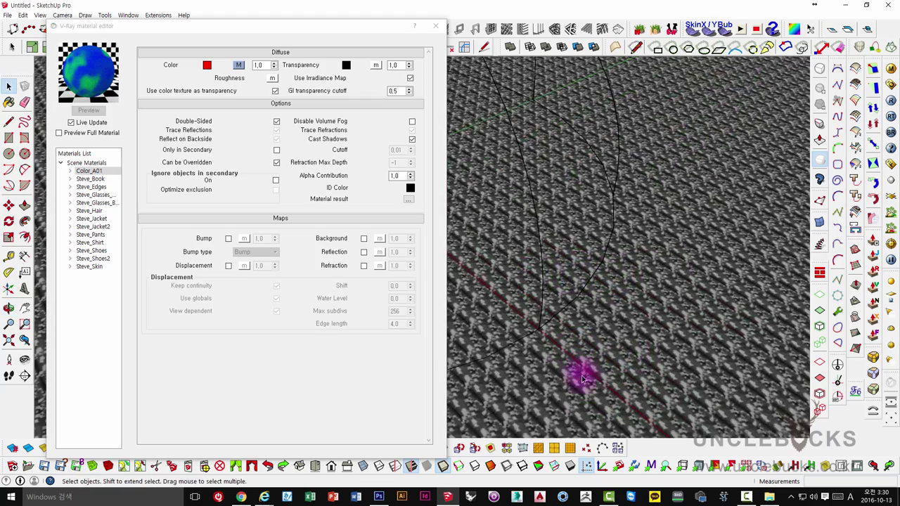
pyautogui.scroll(3, 576, 349)
pyautogui.scroll(-3, 576, 345)
pyautogui.scroll(-3, 575, 338)
pyautogui.scroll(-3, 575, 335)
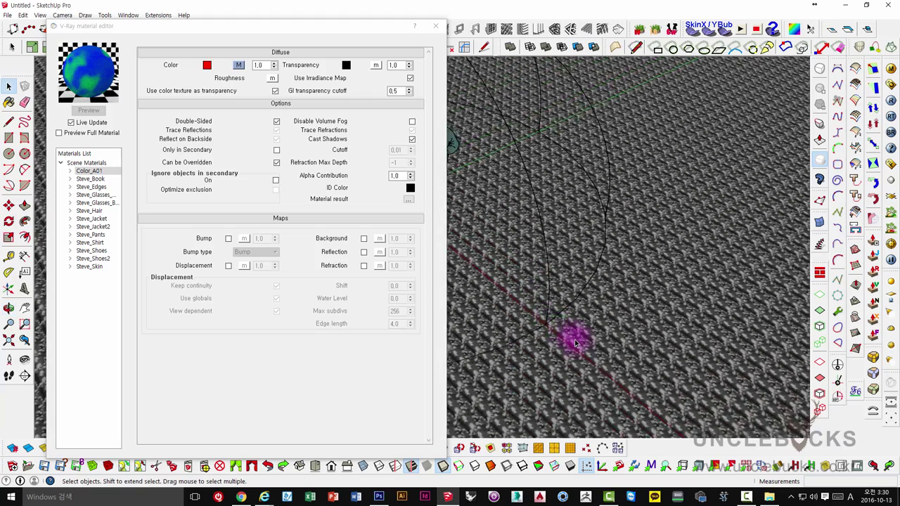
pyautogui.moveTo(574, 335)
pyautogui.mouseDown(button='middle')
pyautogui.moveTo(570, 236)
pyautogui.moveTo(568, 245)
pyautogui.mouseUp(button='middle')
pyautogui.scroll(-3, 618, 281)
pyautogui.moveTo(647, 301)
pyautogui.mouseDown(button='middle')
pyautogui.moveTo(626, 261)
pyautogui.moveTo(643, 324)
pyautogui.moveTo(625, 261)
pyautogui.mouseUp(button='middle')
pyautogui.scroll(2, 602, 326)
pyautogui.scroll(3, 603, 325)
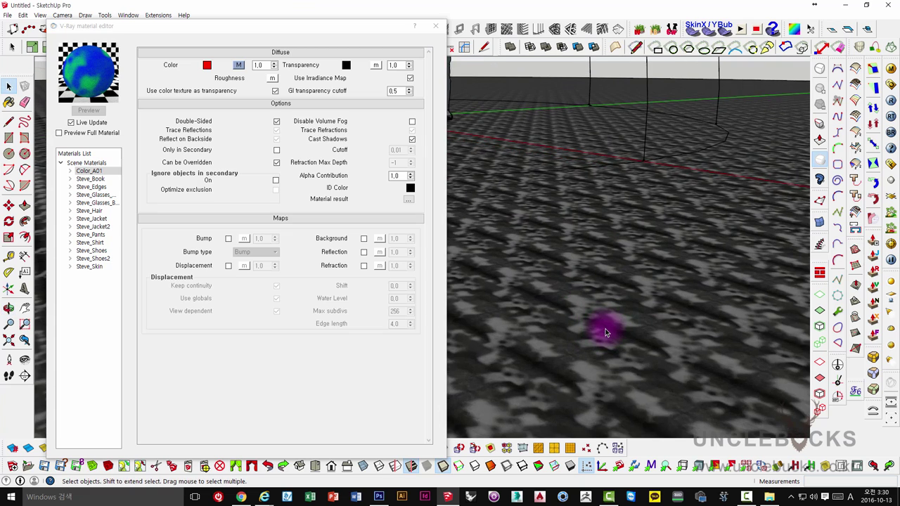
pyautogui.scroll(2, 602, 325)
pyautogui.click(891, 102)
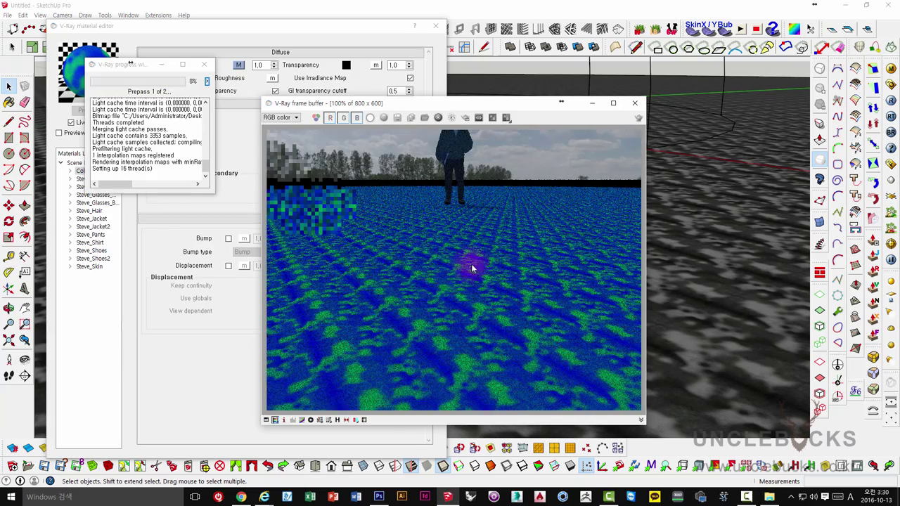
pyautogui.click(635, 102)
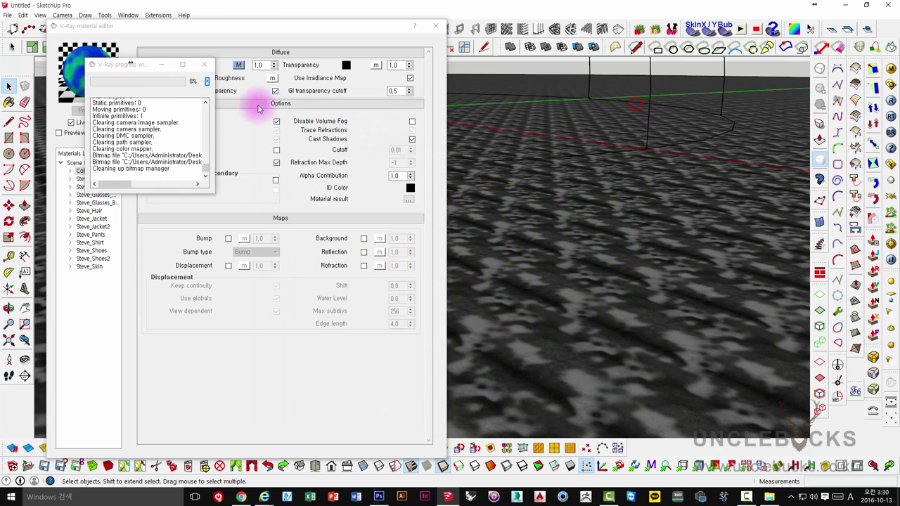
pyautogui.click(203, 64)
pyautogui.moveTo(482, 265)
pyautogui.mouseDown(button='middle')
pyautogui.moveTo(574, 392)
pyautogui.moveTo(520, 319)
pyautogui.mouseUp(button='middle')
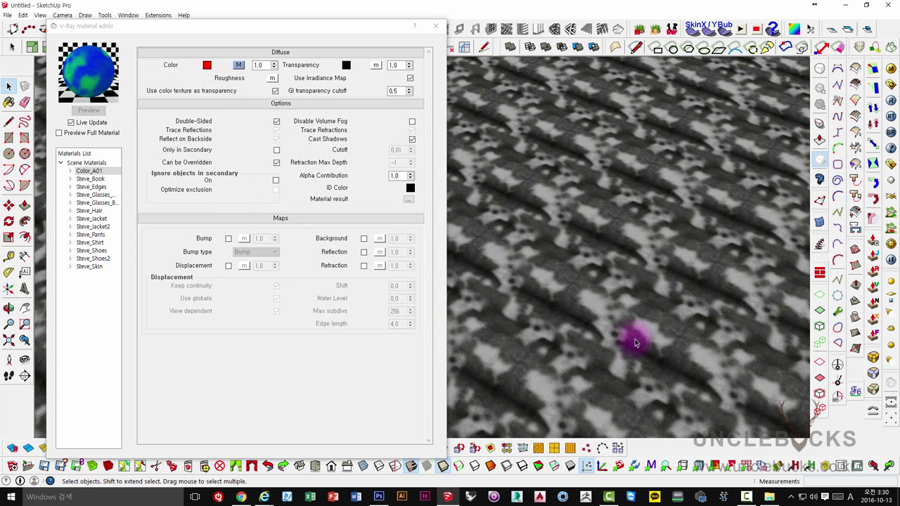
pyautogui.moveTo(680, 307)
pyautogui.mouseDown(button='middle')
pyautogui.moveTo(623, 345)
pyautogui.moveTo(605, 326)
pyautogui.mouseUp(button='middle')
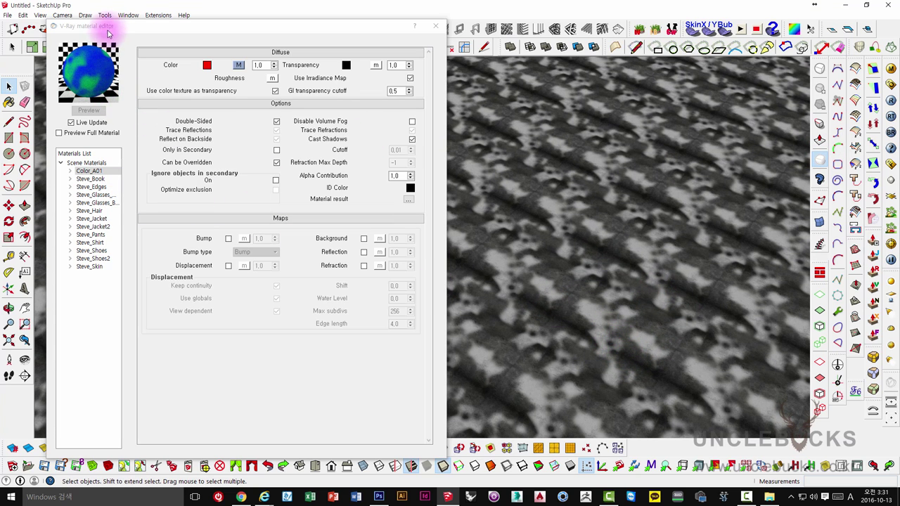
# Arrange the dialogs and set the Materials panel to list In Model materials.
pyautogui.moveTo(107, 33); pyautogui.dragTo(159, 43)
pyautogui.click(109, 69)
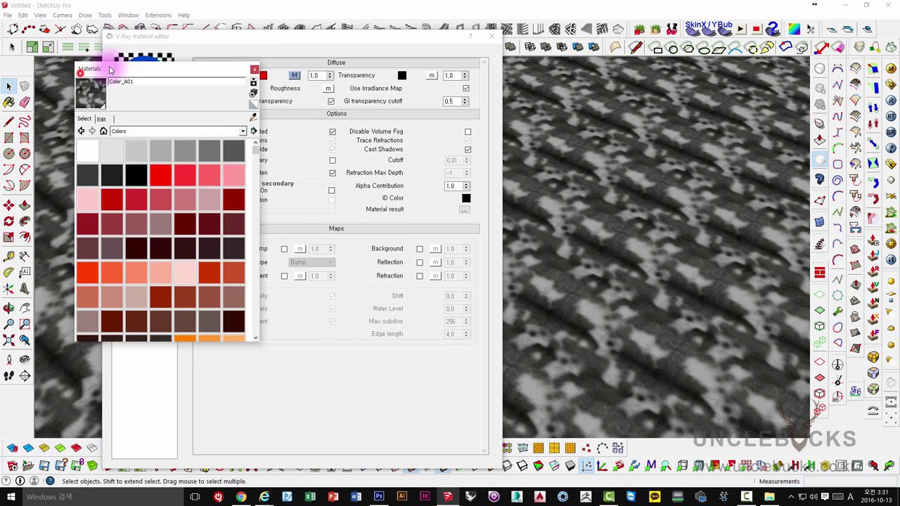
pyautogui.moveTo(109, 69); pyautogui.dragTo(581, 81)
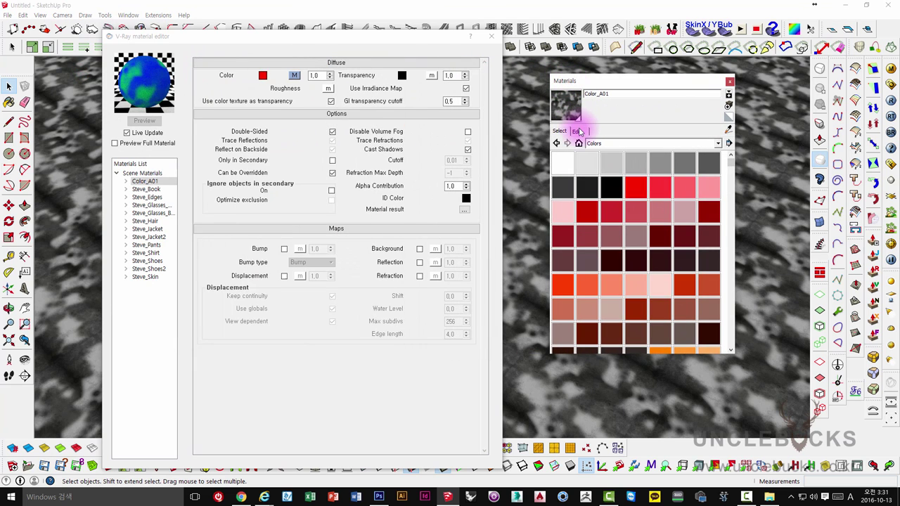
pyautogui.click(577, 131)
pyautogui.click(559, 131)
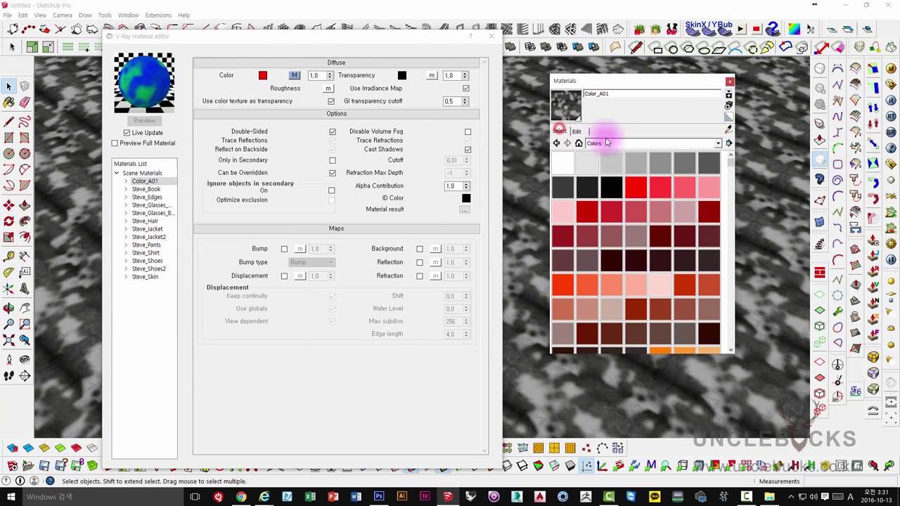
pyautogui.click(607, 143)
pyautogui.click(609, 151)
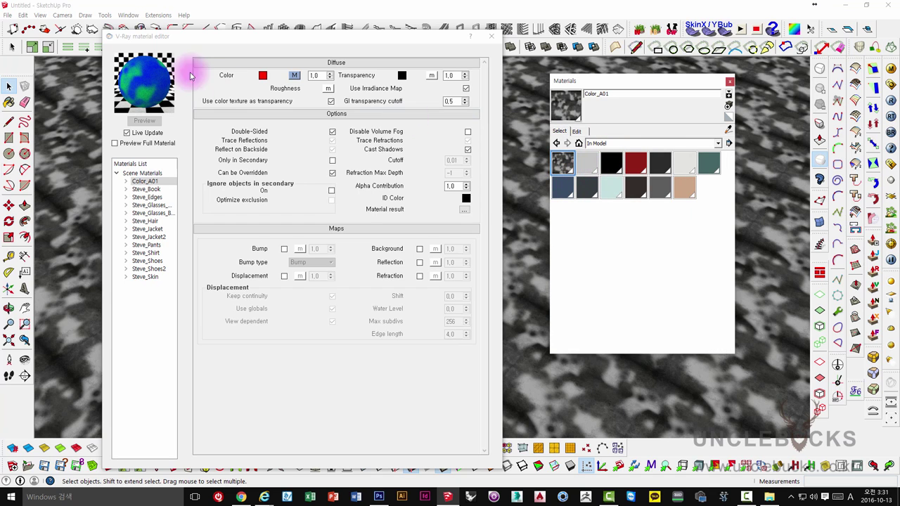
# Reopen the TexMix texture editor behind Color_A01's diffuse colour.
pyautogui.moveTo(334, 38); pyautogui.dragTo(234, 36)
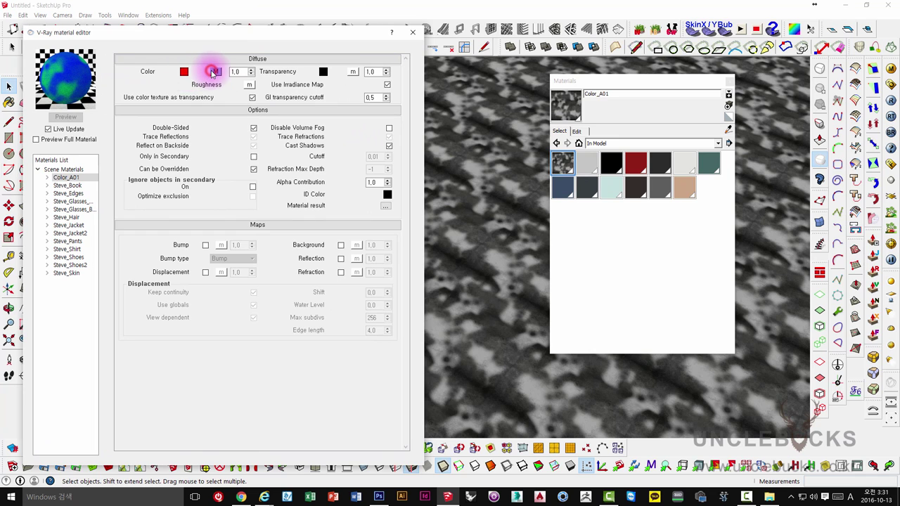
pyautogui.click(214, 72)
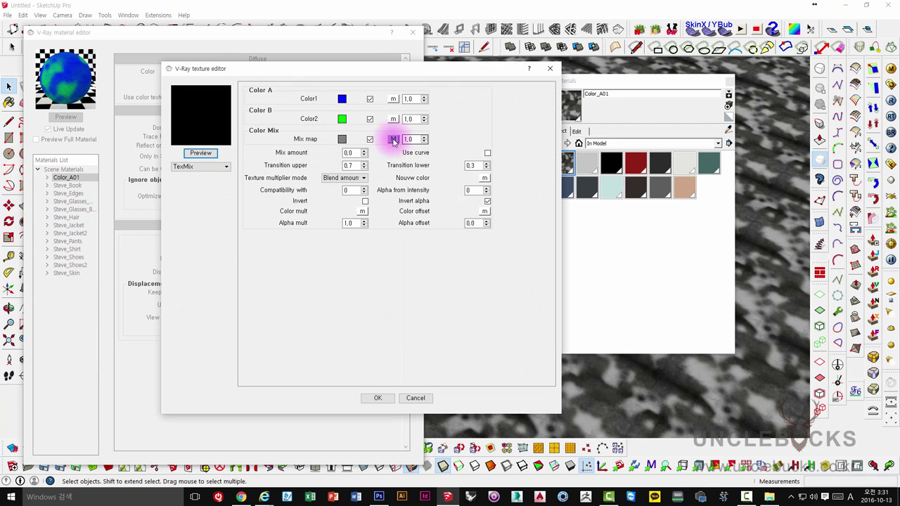
pyautogui.doubleClick(409, 139)
pyautogui.moveTo(398, 71); pyautogui.dragTo(309, 52)
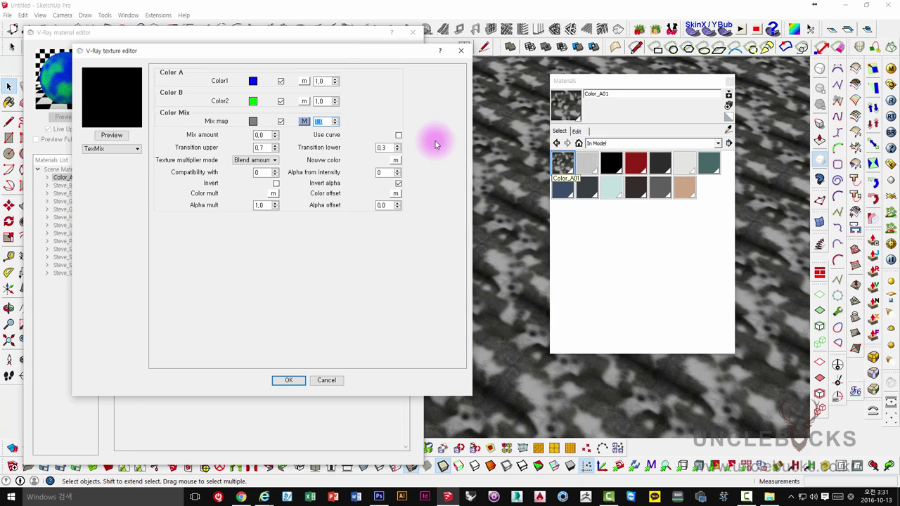
# Change Color_A01's texture width from 1000 to 10000 mm and accept the mix texture.
pyautogui.click(577, 132)
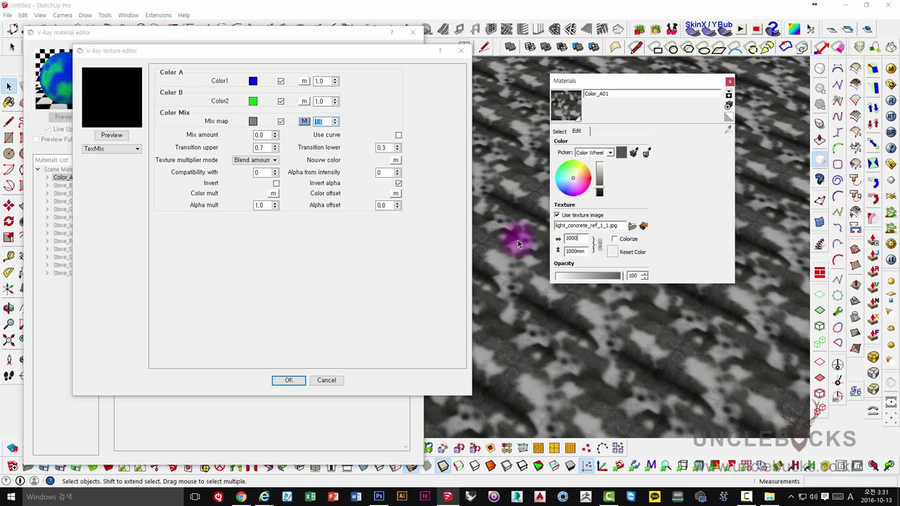
pyautogui.write('0')
pyautogui.press('Return')
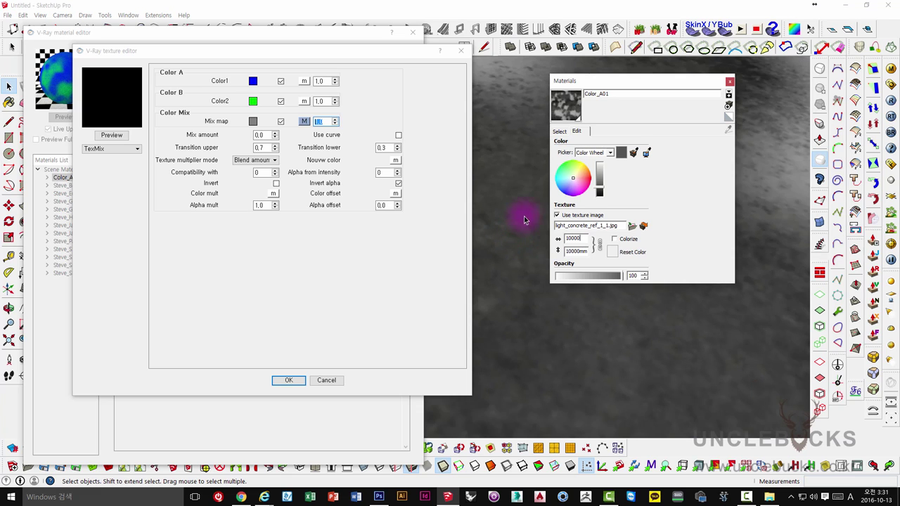
pyautogui.moveTo(520, 211)
pyautogui.mouseDown(button='middle')
pyautogui.moveTo(526, 110)
pyautogui.moveTo(527, 227)
pyautogui.moveTo(768, 78)
pyautogui.mouseUp(button='middle')
pyautogui.click(730, 82)
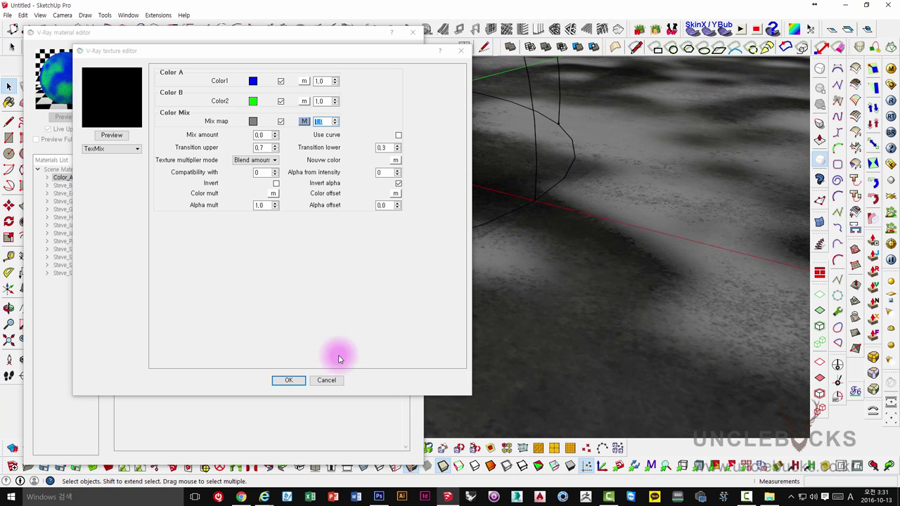
pyautogui.click(288, 380)
pyautogui.moveTo(478, 247)
pyautogui.mouseDown(button='middle')
pyautogui.moveTo(583, 327)
pyautogui.moveTo(552, 277)
pyautogui.moveTo(563, 211)
pyautogui.mouseUp(button='middle')
pyautogui.click(891, 104)
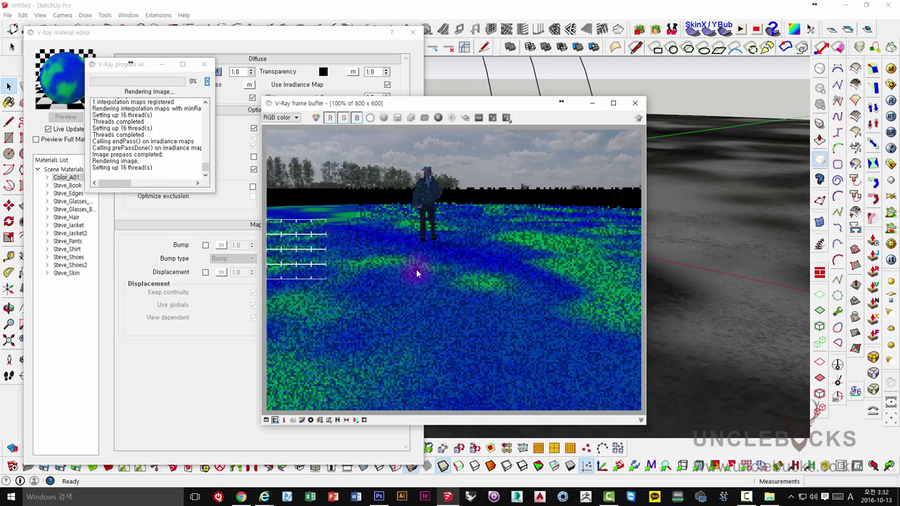
pyautogui.click(633, 104)
# Reopen the mix texture settings and make Color1's map a TexBitmap.
pyautogui.click(204, 64)
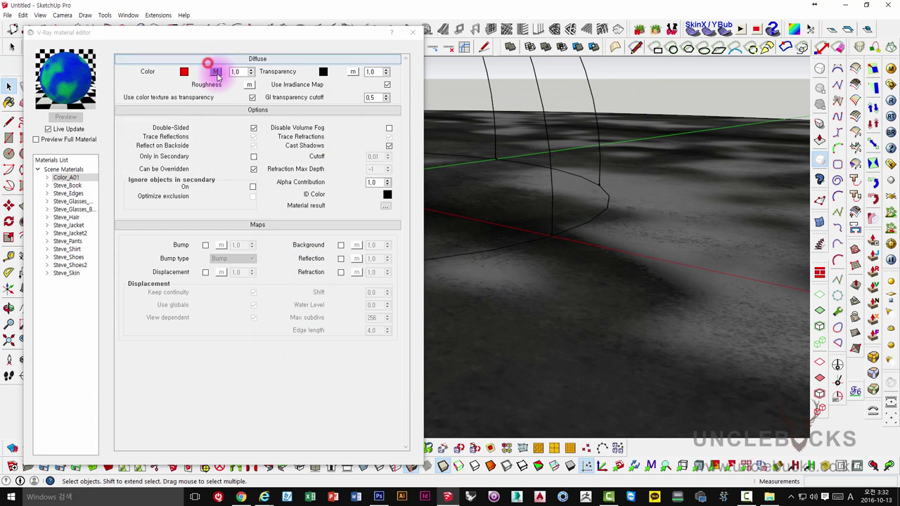
pyautogui.click(218, 73)
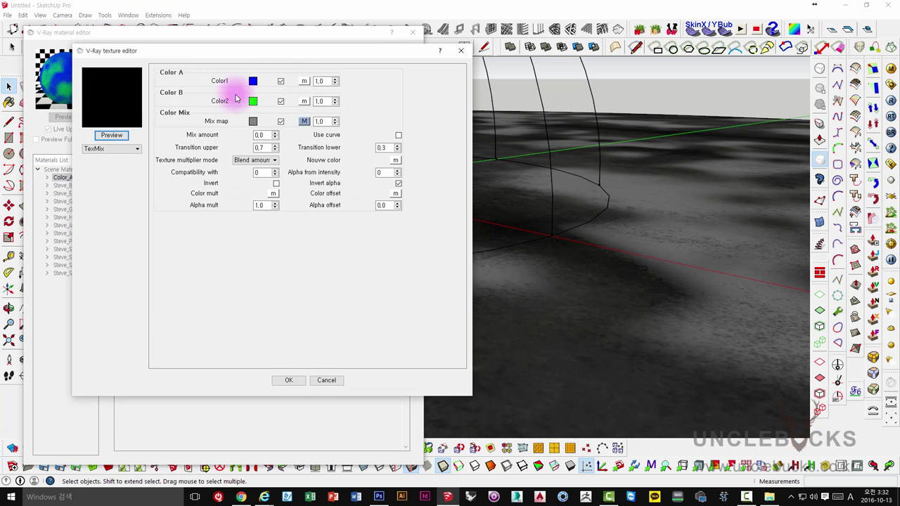
pyautogui.moveTo(197, 55)
pyautogui.mouseDown()
pyautogui.moveTo(450, 64)
pyautogui.moveTo(470, 39)
pyautogui.mouseUp()
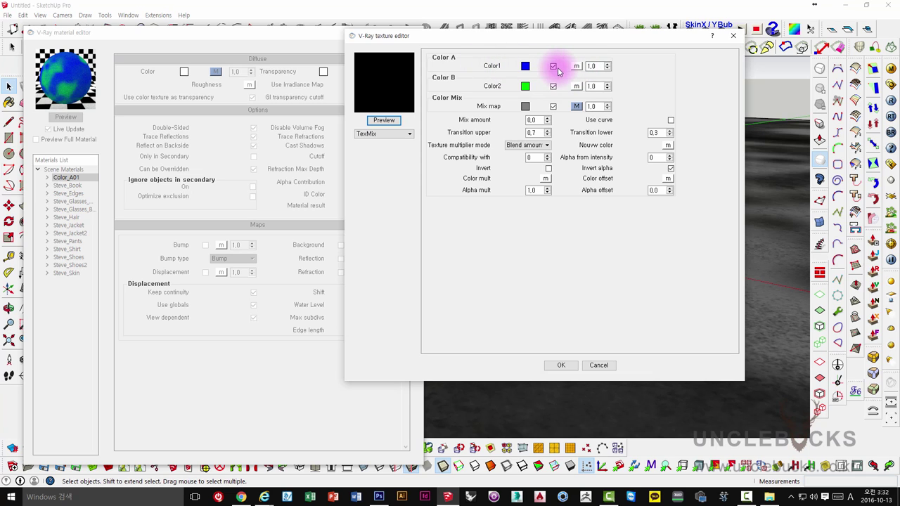
pyautogui.click(577, 67)
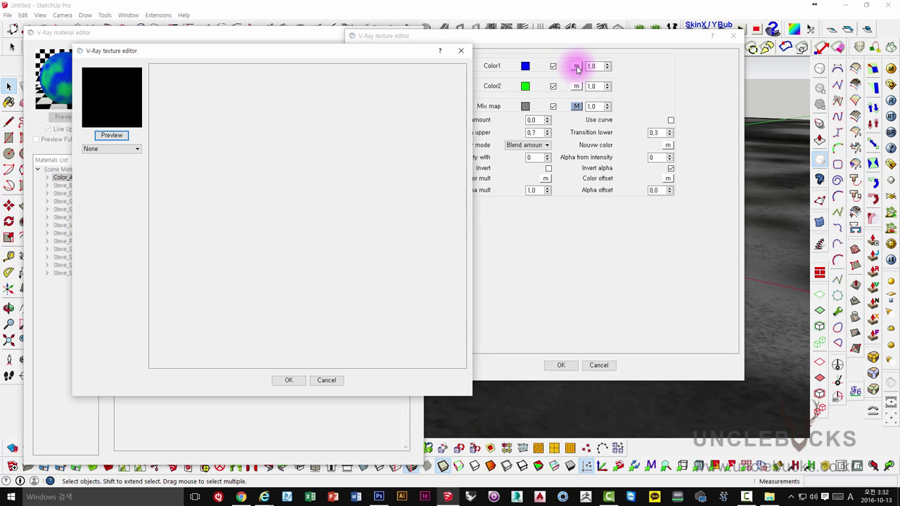
pyautogui.click(102, 148)
pyautogui.click(105, 179)
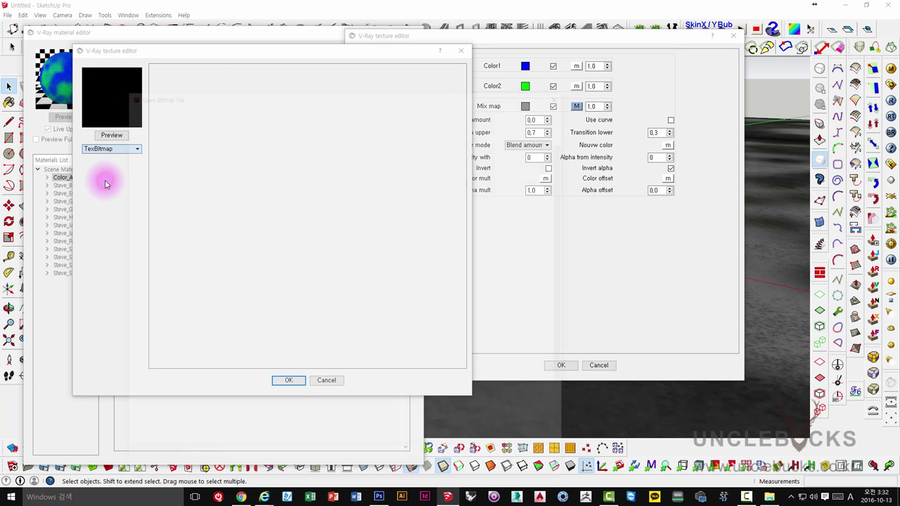
# Load black_tile.jpg as the Color1 bitmap, confirm it, and close the mix editor.
pyautogui.moveTo(239, 95); pyautogui.dragTo(287, 13)
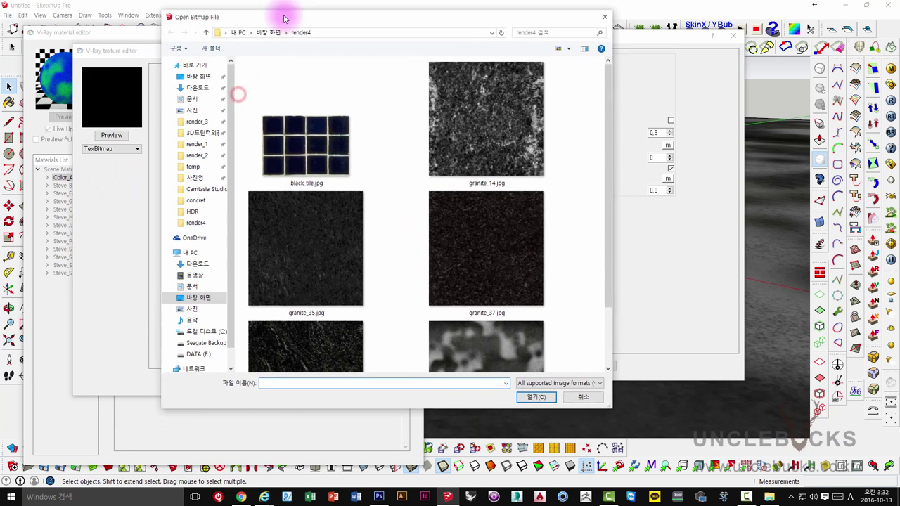
pyautogui.click(325, 156)
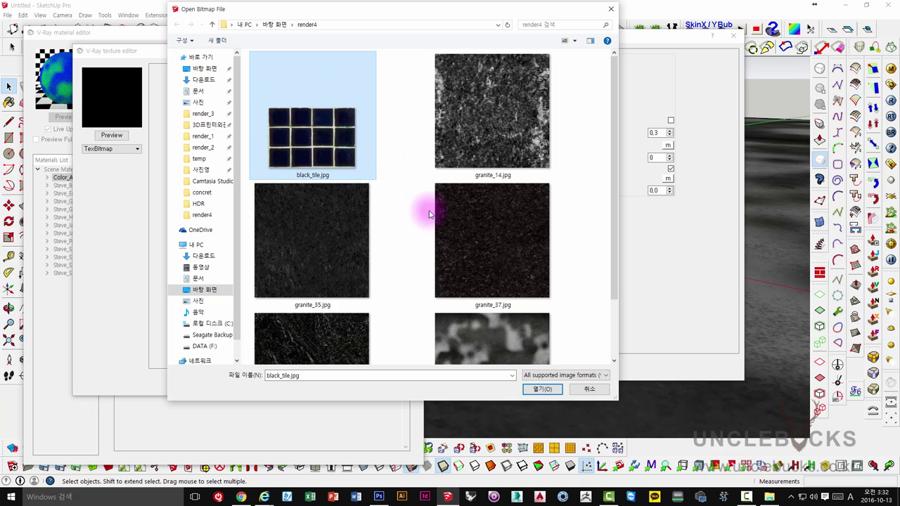
pyautogui.click(536, 390)
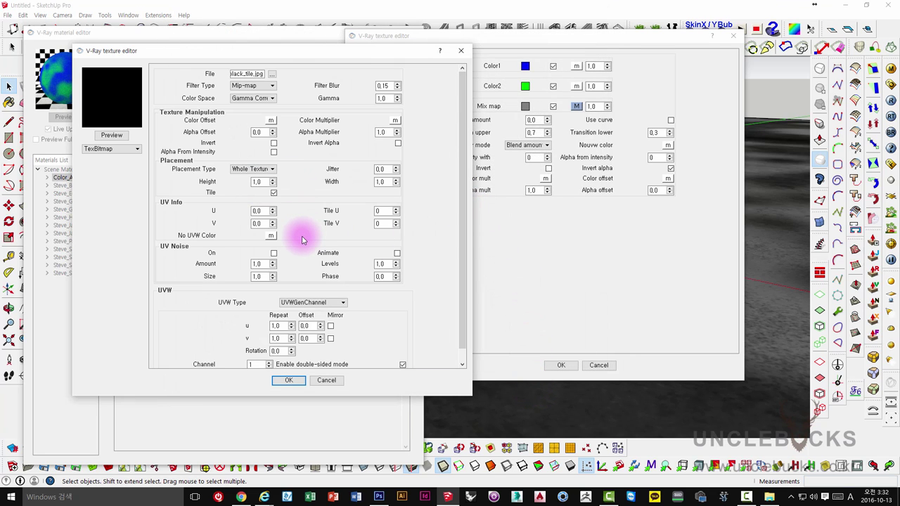
pyautogui.click(288, 380)
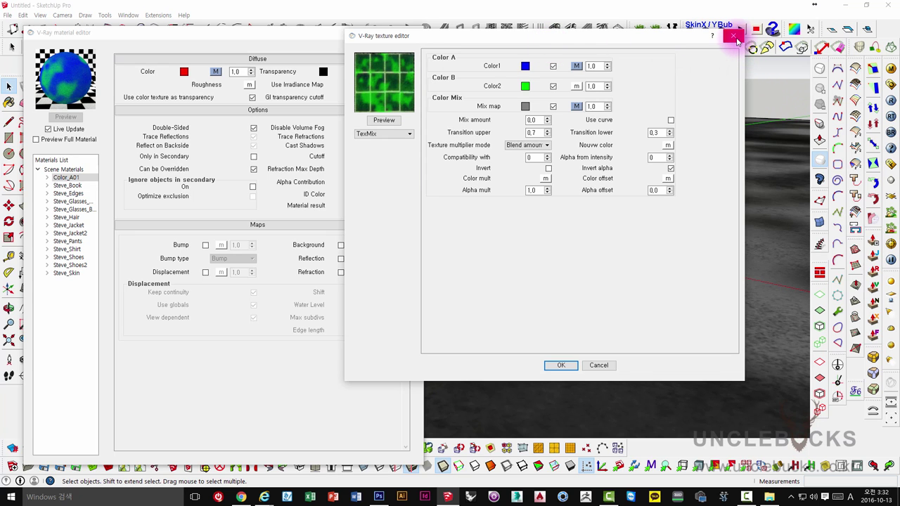
pyautogui.click(734, 38)
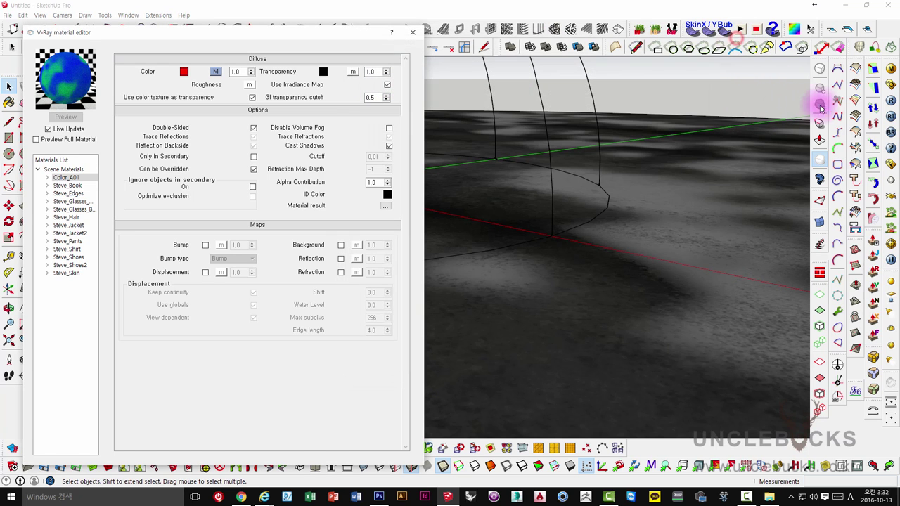
pyautogui.click(891, 102)
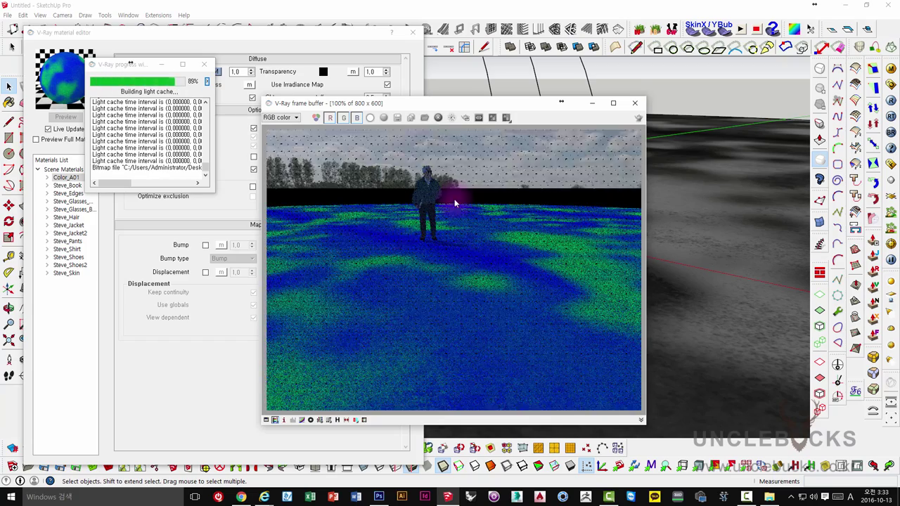
pyautogui.click(634, 104)
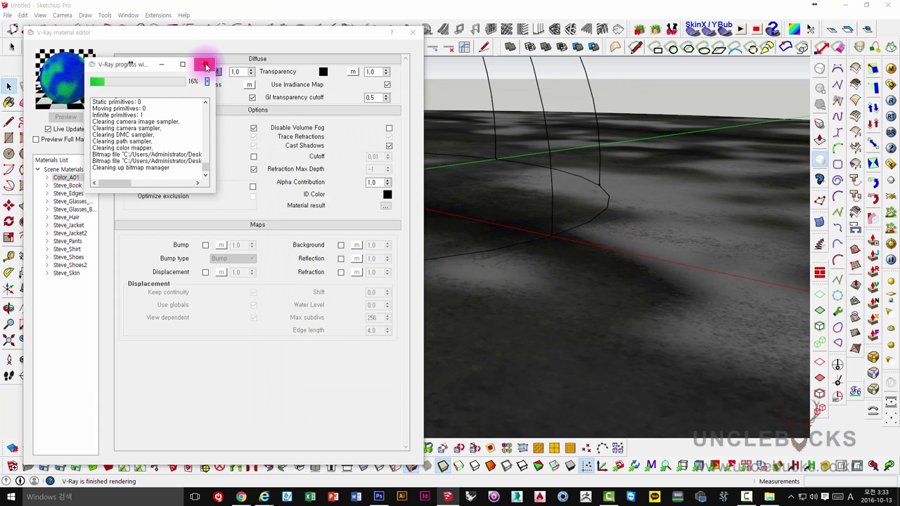
pyautogui.click(204, 64)
# Review the mix map's bitmap file without changing it, returning to the mix settings.
pyautogui.click(215, 72)
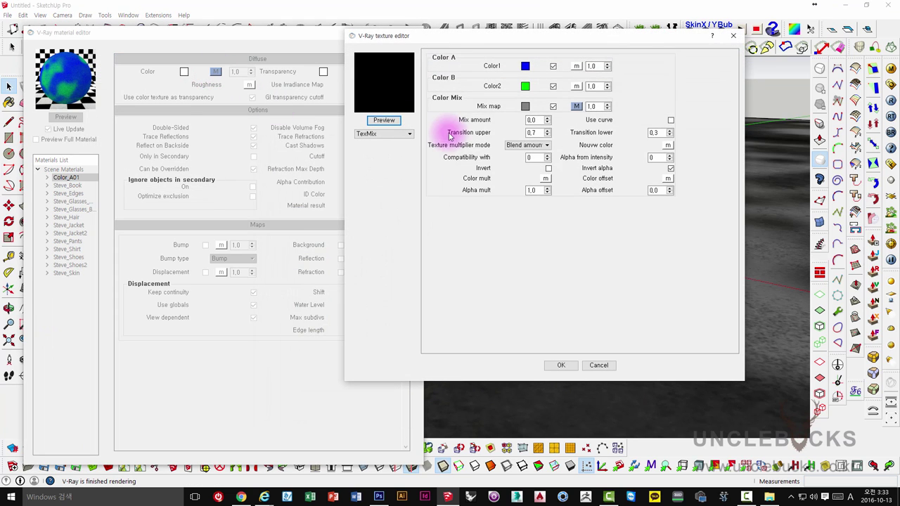
pyautogui.click(576, 106)
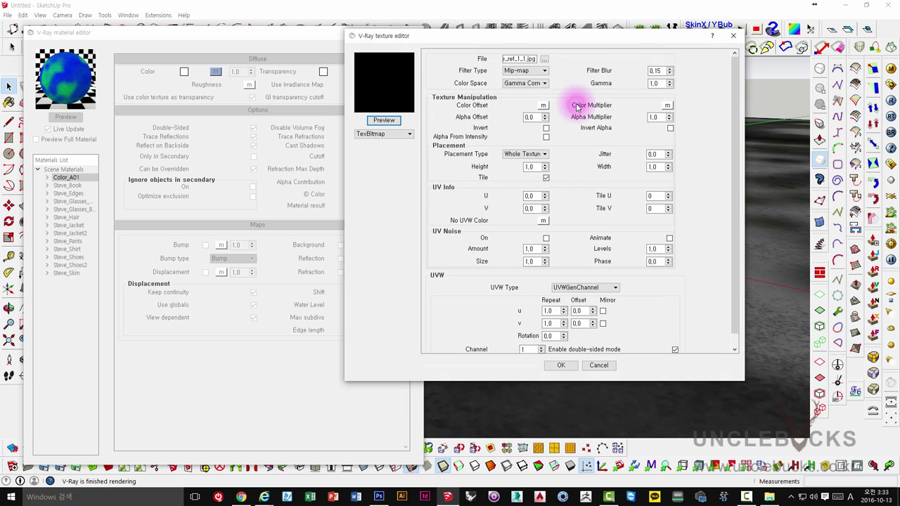
pyautogui.click(546, 61)
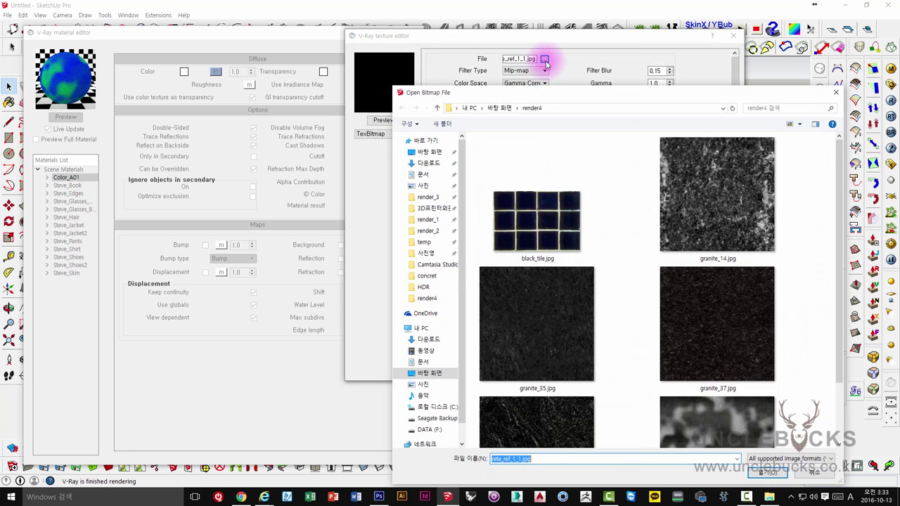
pyautogui.click(813, 473)
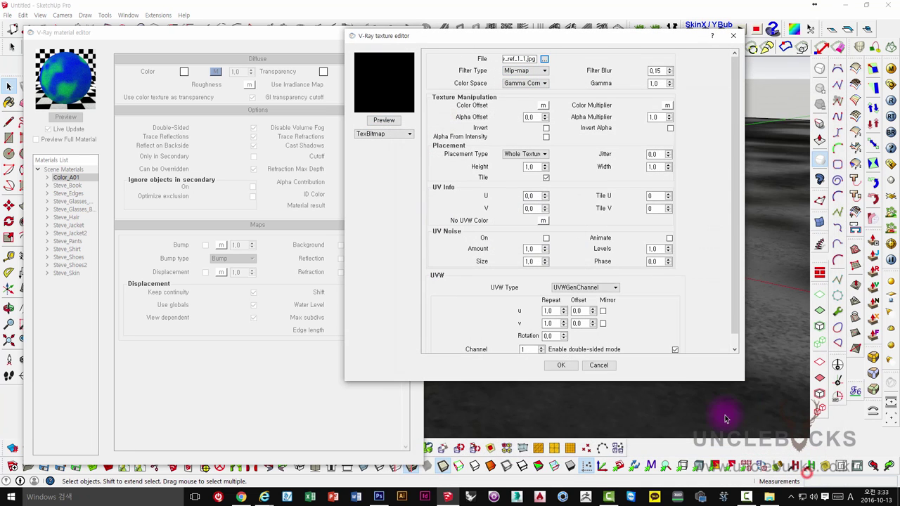
pyautogui.click(597, 366)
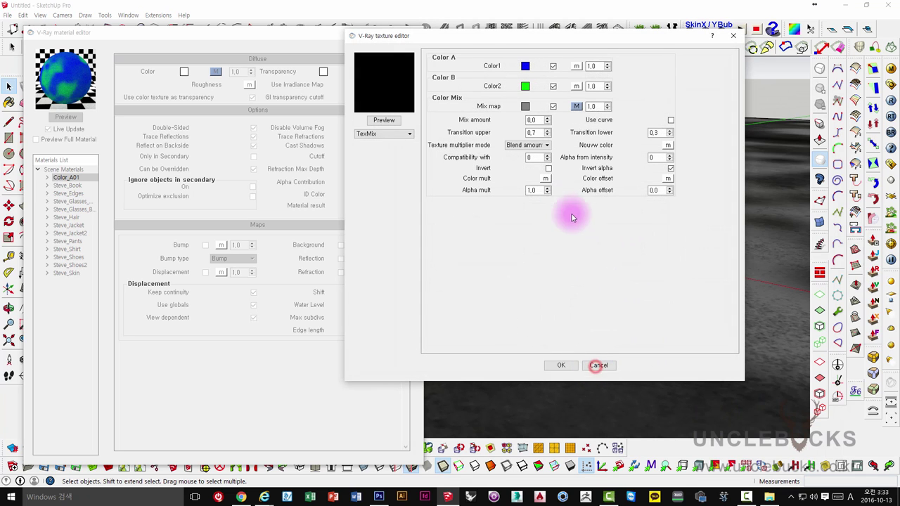
# Make Color A a TexBitmap with black_tile.jpg and apply the mix texture.
pyautogui.click(578, 67)
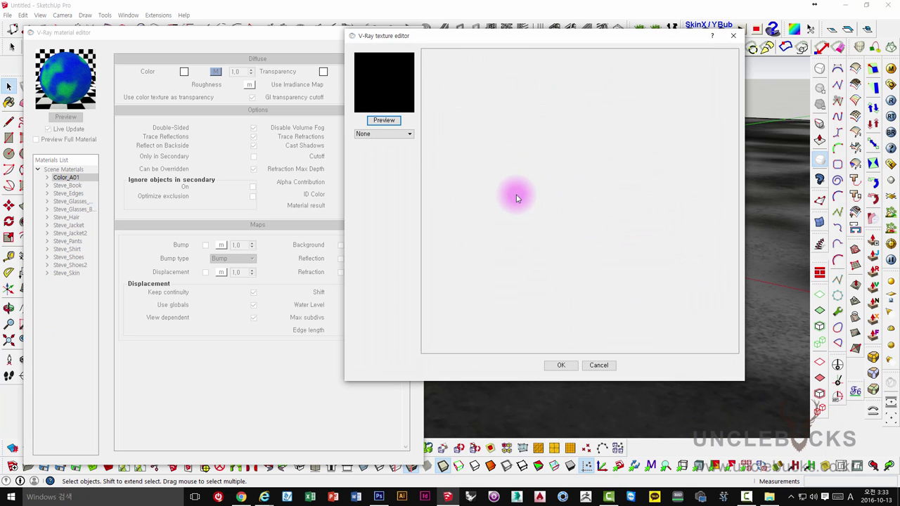
pyautogui.click(392, 134)
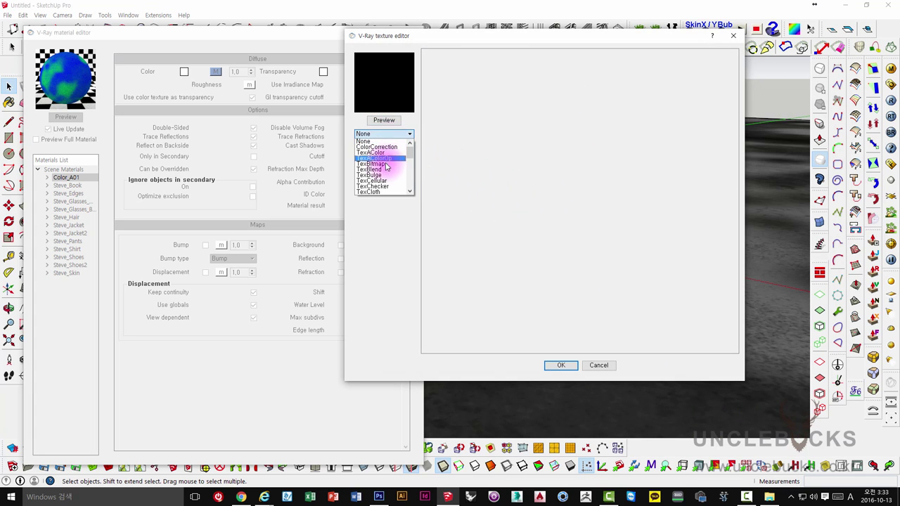
pyautogui.click(386, 150)
pyautogui.click(523, 215)
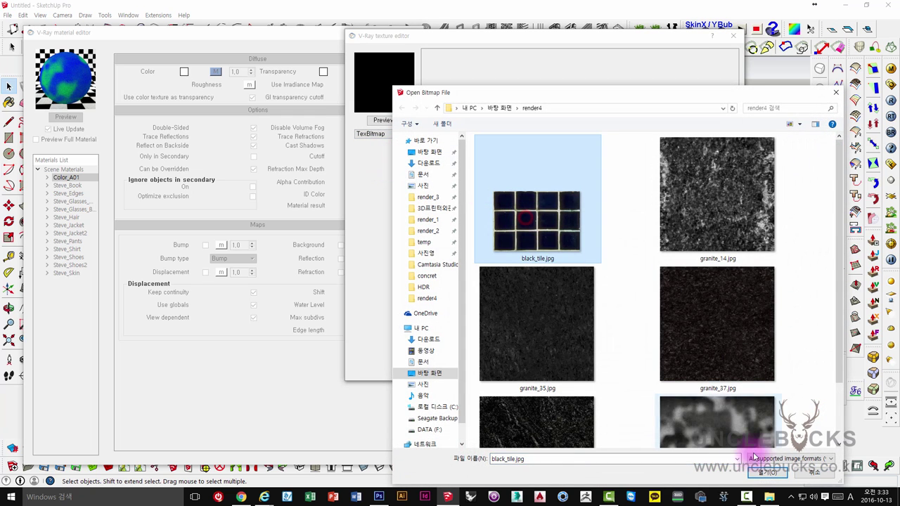
pyautogui.click(765, 472)
pyautogui.click(563, 368)
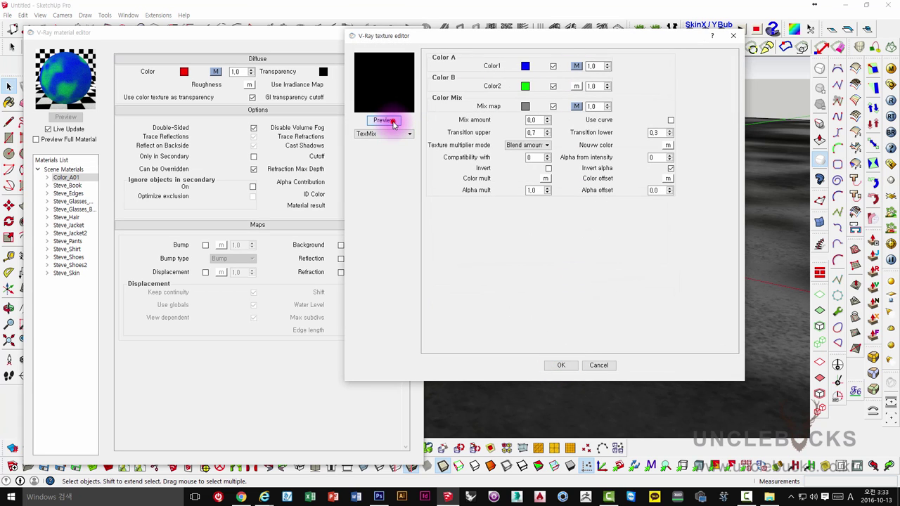
pyautogui.click(561, 365)
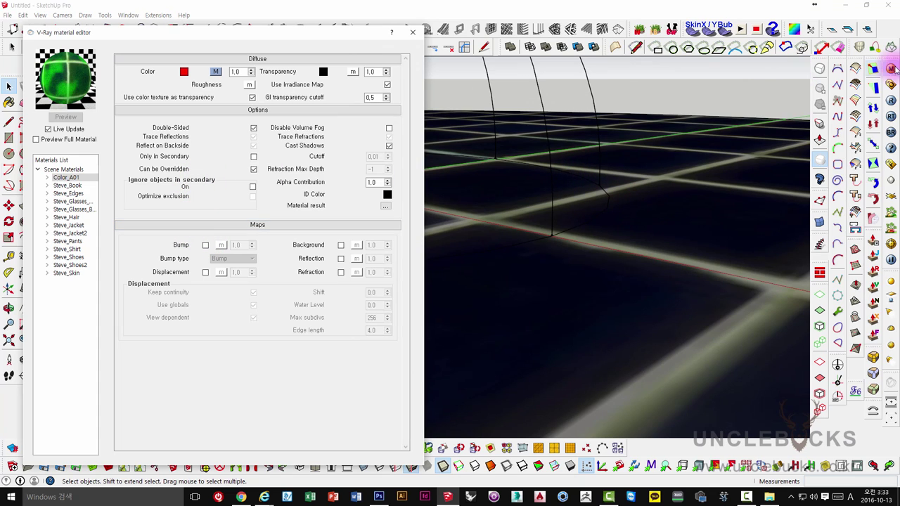
pyautogui.click(890, 104)
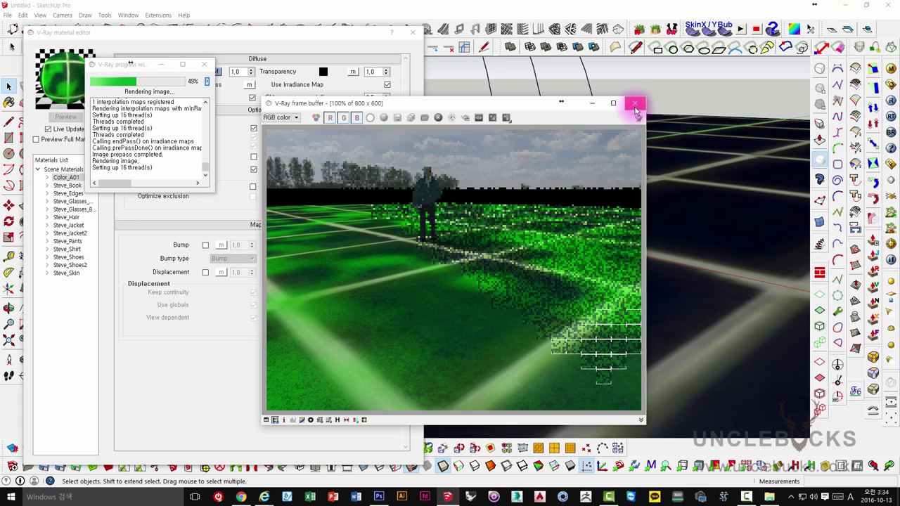
pyautogui.click(636, 104)
# Close the render progress window, orbit to a low view of the ground, and move the material editor aside.
pyautogui.click(204, 64)
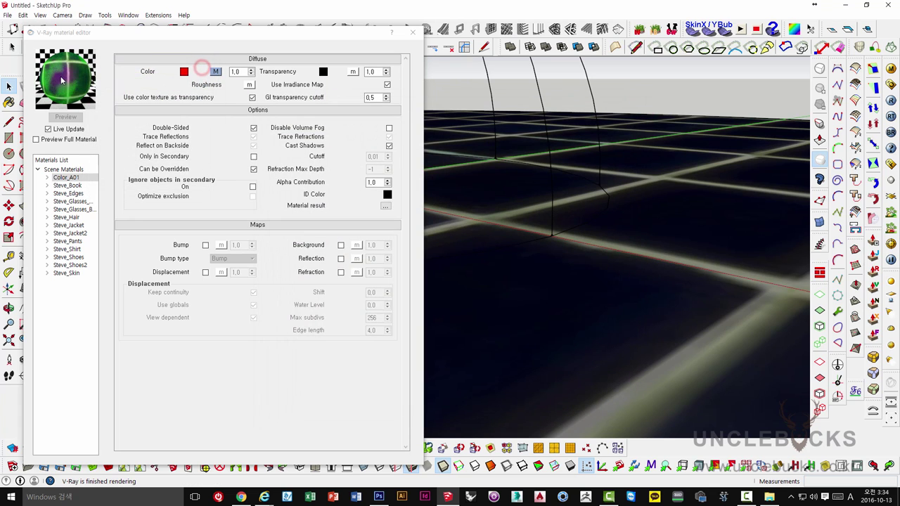
pyautogui.moveTo(532, 251); pyautogui.dragTo(533, 183, button='middle')
pyautogui.moveTo(606, 210)
pyautogui.mouseDown(button='middle')
pyautogui.moveTo(581, 258)
pyautogui.moveTo(597, 285)
pyautogui.moveTo(629, 147)
pyautogui.moveTo(621, 195)
pyautogui.moveTo(609, 185)
pyautogui.moveTo(589, 237)
pyautogui.moveTo(594, 162)
pyautogui.mouseUp(button='middle')
pyautogui.click(584, 172)
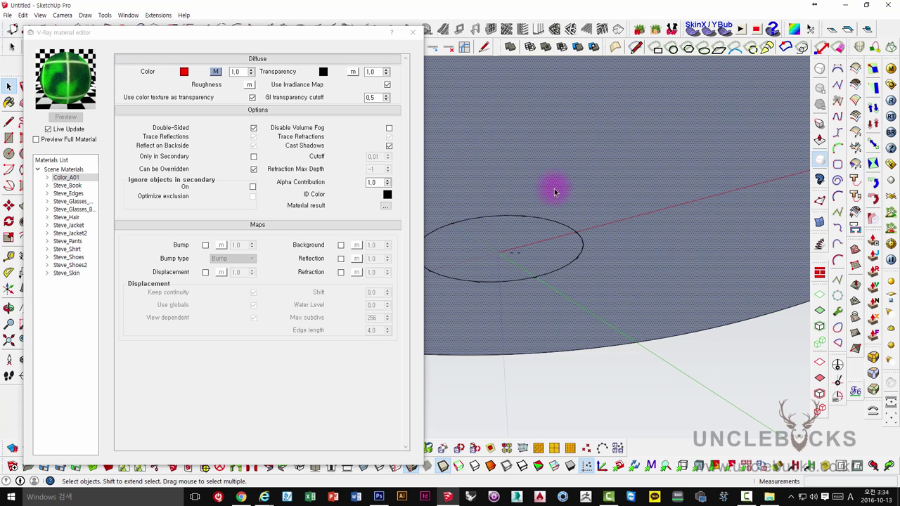
pyautogui.moveTo(648, 144); pyautogui.dragTo(675, 119, button='middle')
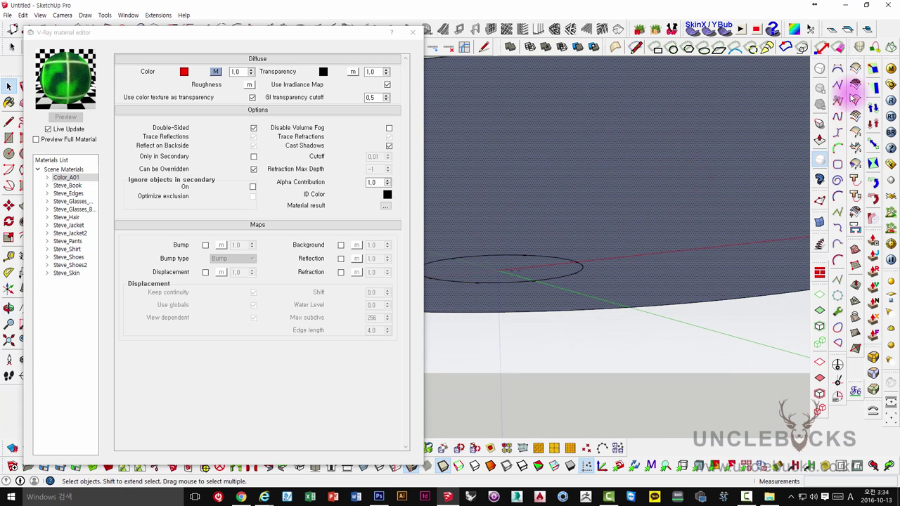
pyautogui.moveTo(602, 167)
pyautogui.mouseDown(button='middle')
pyautogui.moveTo(602, 227)
pyautogui.moveTo(605, 183)
pyautogui.mouseUp(button='middle')
pyautogui.moveTo(327, 52)
pyautogui.mouseDown()
pyautogui.moveTo(452, 144)
pyautogui.moveTo(491, 416)
pyautogui.moveTo(434, 72)
pyautogui.moveTo(540, 88)
pyautogui.mouseUp()
# With the Paint Bucket, pick the orange Color_C01 swatch from the Colors collection.
pyautogui.press('b')
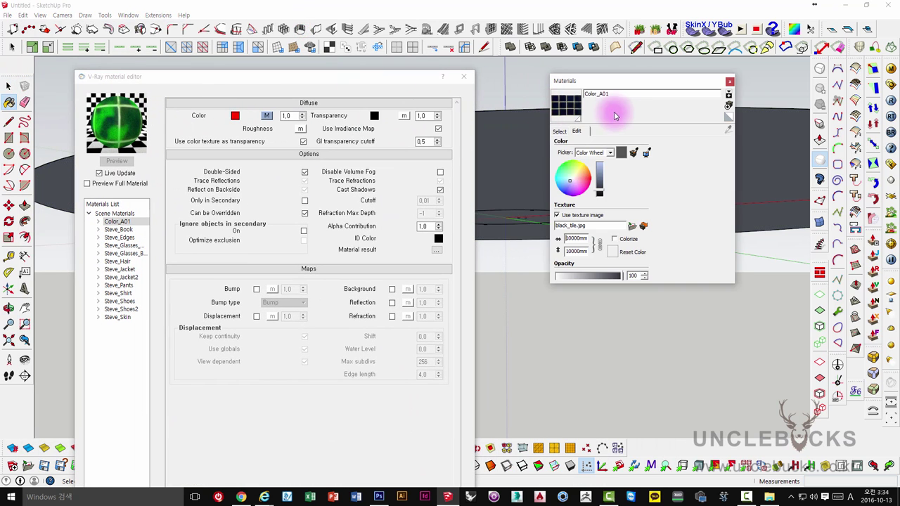
pyautogui.click(559, 131)
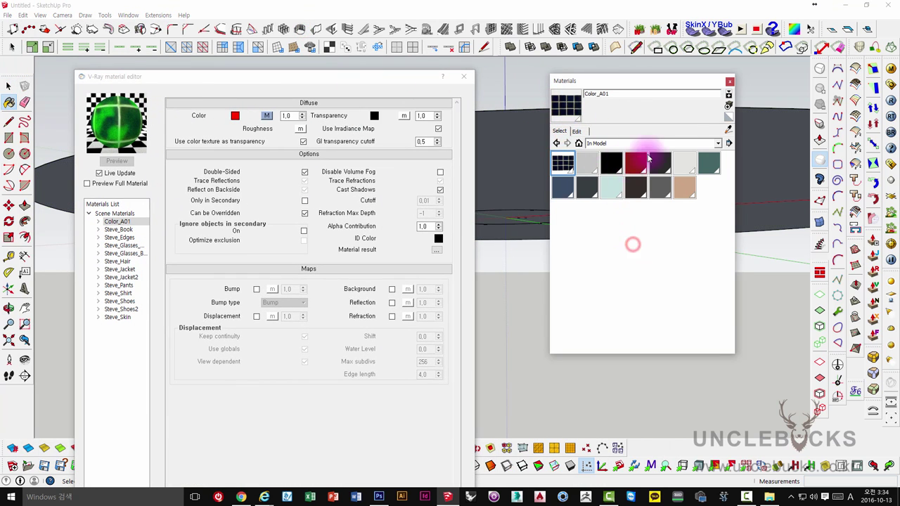
pyautogui.click(601, 143)
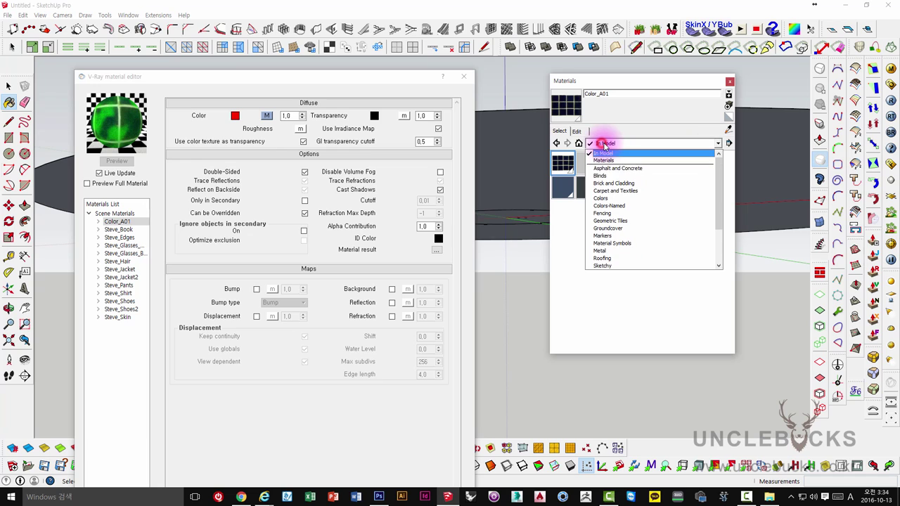
pyautogui.click(602, 198)
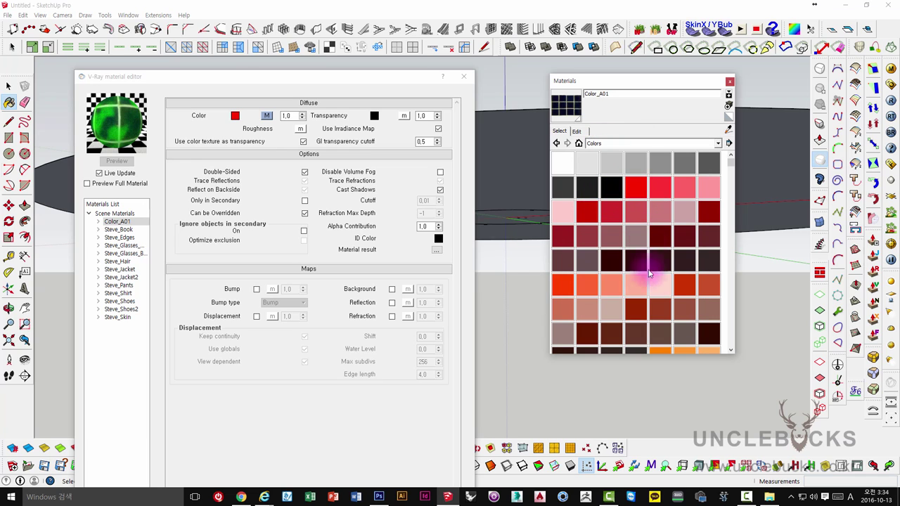
pyautogui.moveTo(732, 161); pyautogui.dragTo(733, 173)
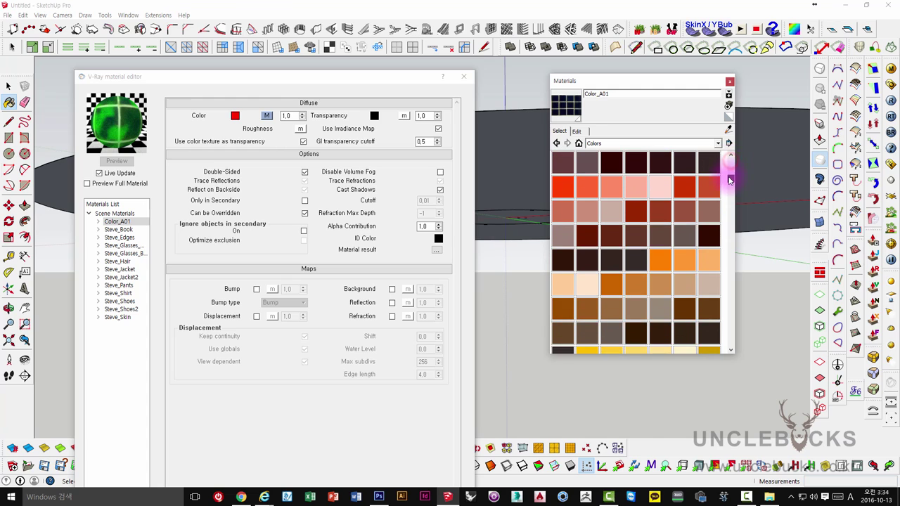
pyautogui.click(667, 289)
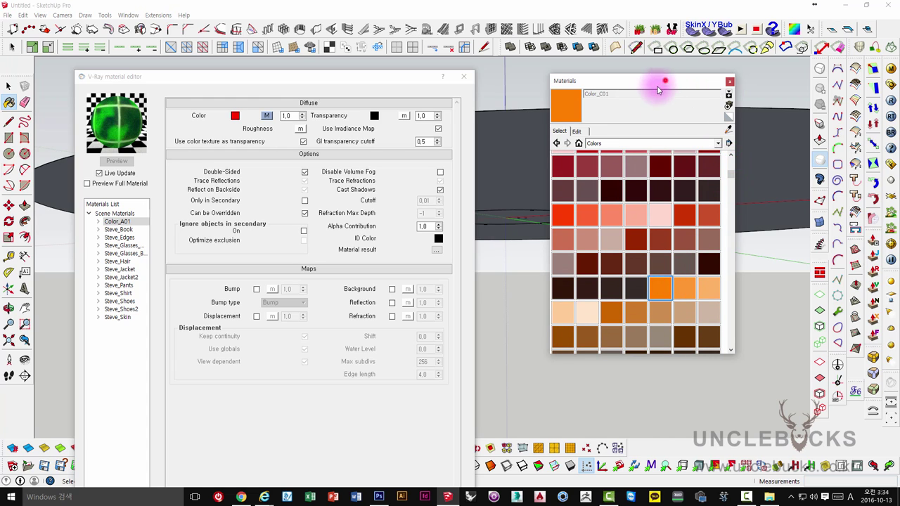
# Paint the large ground face with Color_C01 and enable a texture image for it.
pyautogui.moveTo(665, 80); pyautogui.dragTo(630, 162)
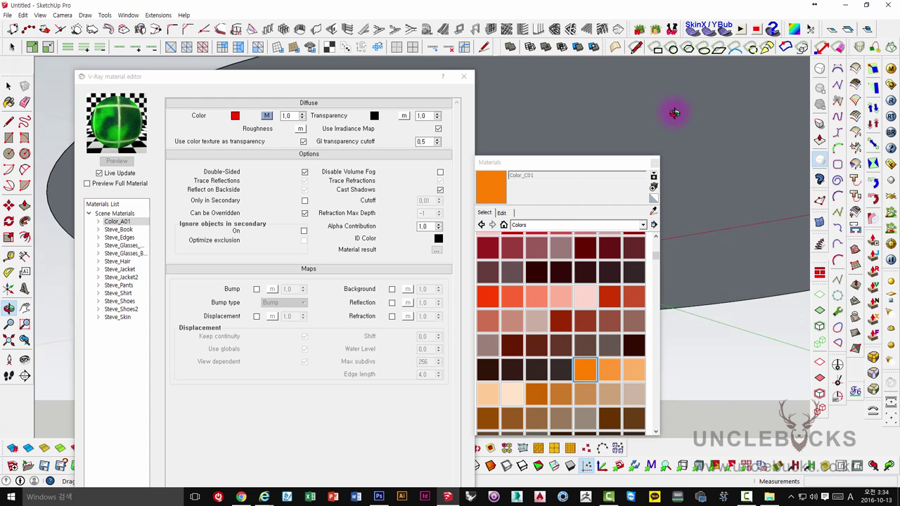
pyautogui.click(693, 133)
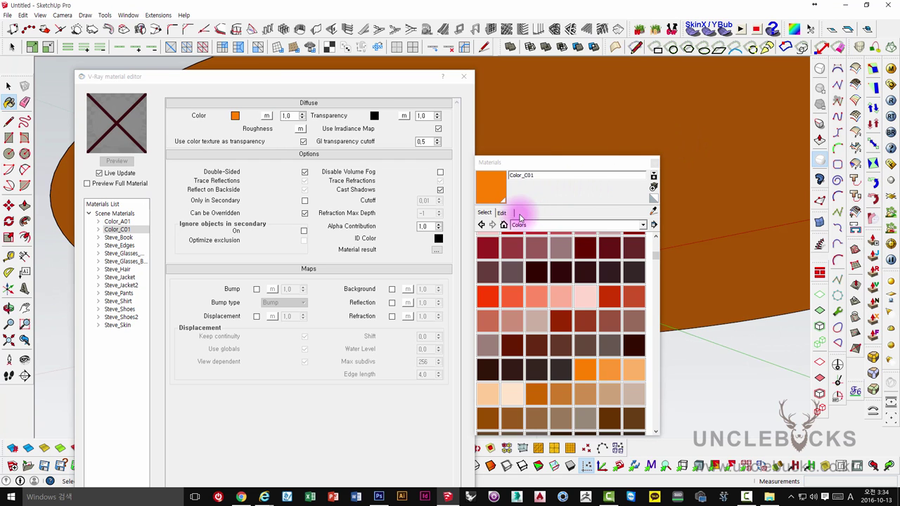
pyautogui.click(501, 213)
pyautogui.click(481, 296)
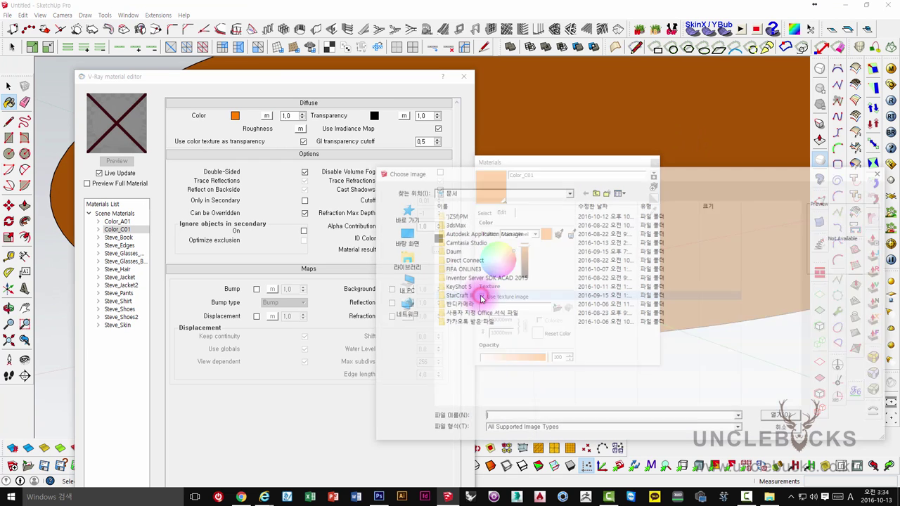
# Load black_tile.jpg from the desktop render4 folder as Color_C01's texture image.
pyautogui.click(422, 255)
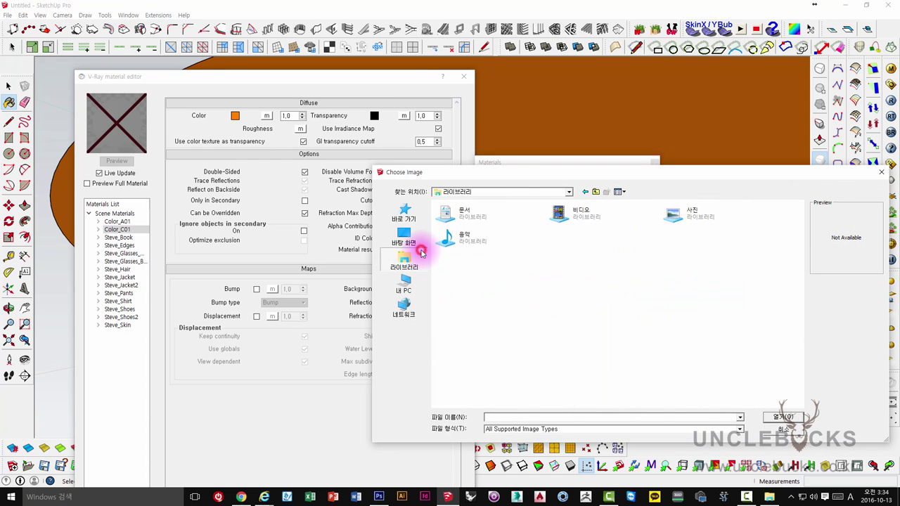
pyautogui.click(419, 241)
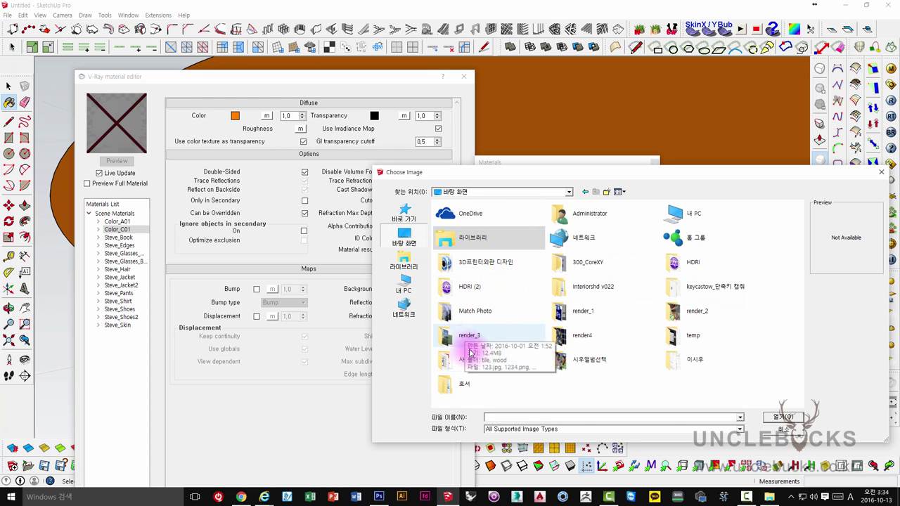
pyautogui.doubleClick(585, 345)
pyautogui.click(458, 243)
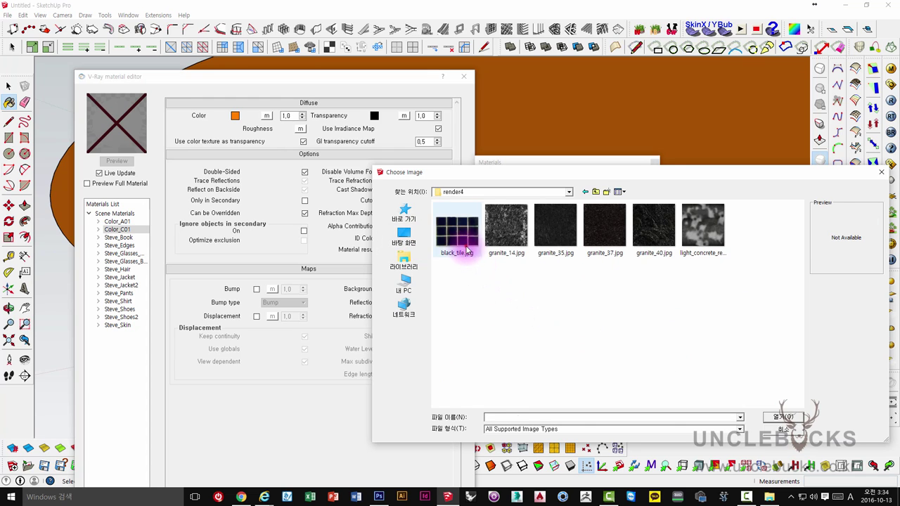
pyautogui.click(785, 418)
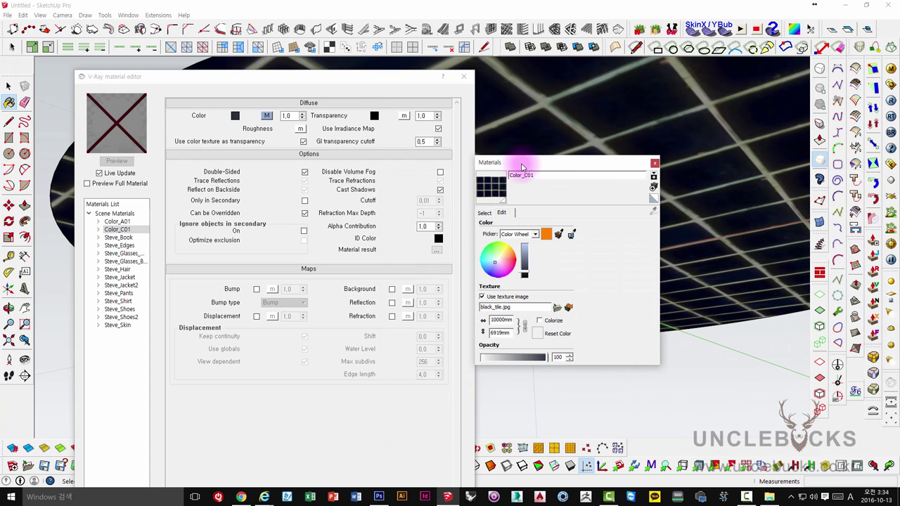
# Set the texture width to 400 mm and close the Materials panel.
pyautogui.click(519, 163)
pyautogui.moveTo(568, 148); pyautogui.dragTo(592, 140)
pyautogui.click(571, 285)
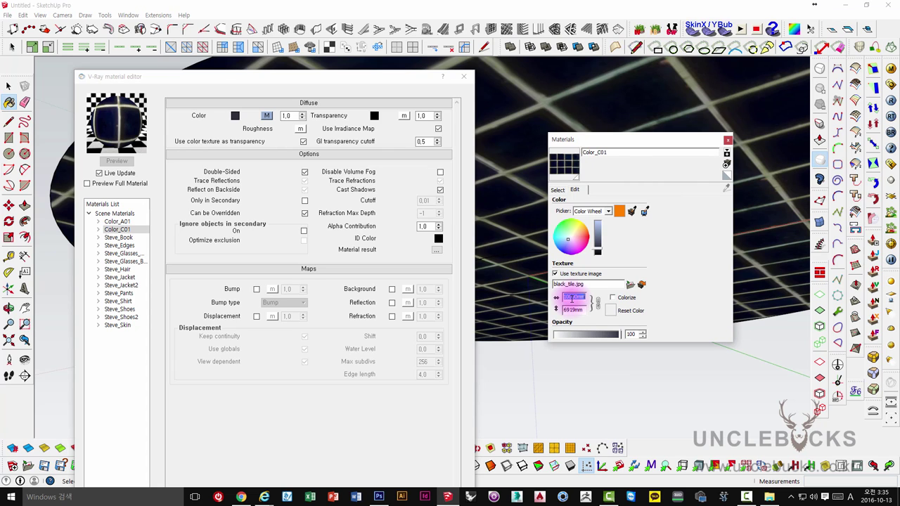
pyautogui.write('400')
pyautogui.press('Return')
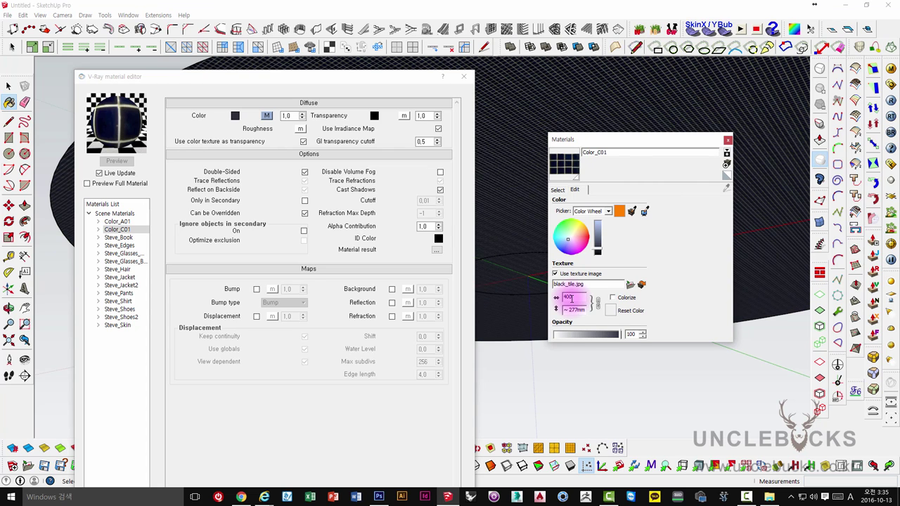
pyautogui.click(573, 299)
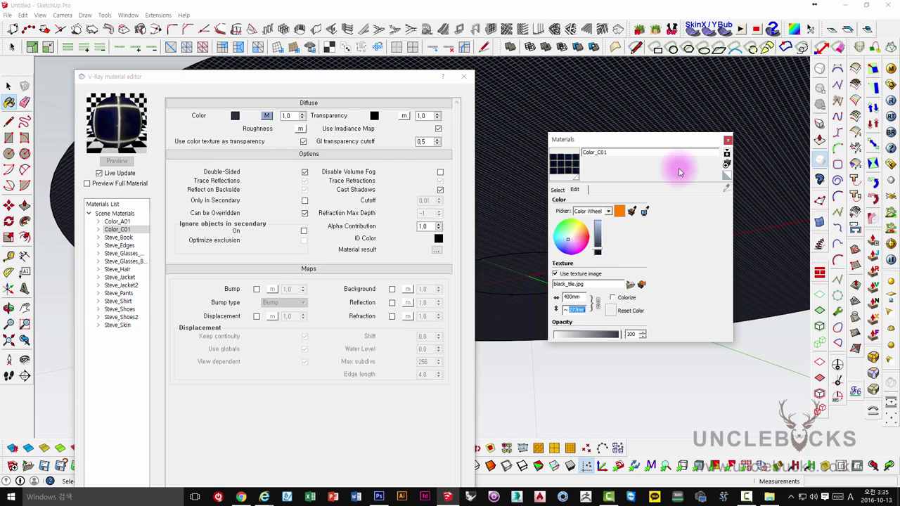
pyautogui.click(727, 142)
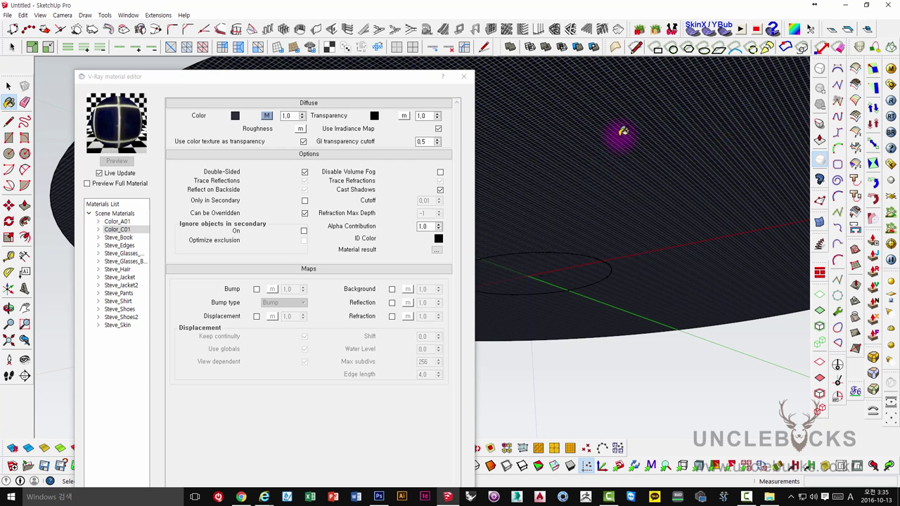
# Select Color_A01 in the V-Ray editor and open its diffuse TexMix with blue and green colours.
pyautogui.moveTo(623, 131)
pyautogui.mouseDown(button='middle')
pyautogui.moveTo(606, 218)
pyautogui.moveTo(616, 237)
pyautogui.moveTo(545, 218)
pyautogui.mouseUp(button='middle')
pyautogui.click(280, 191)
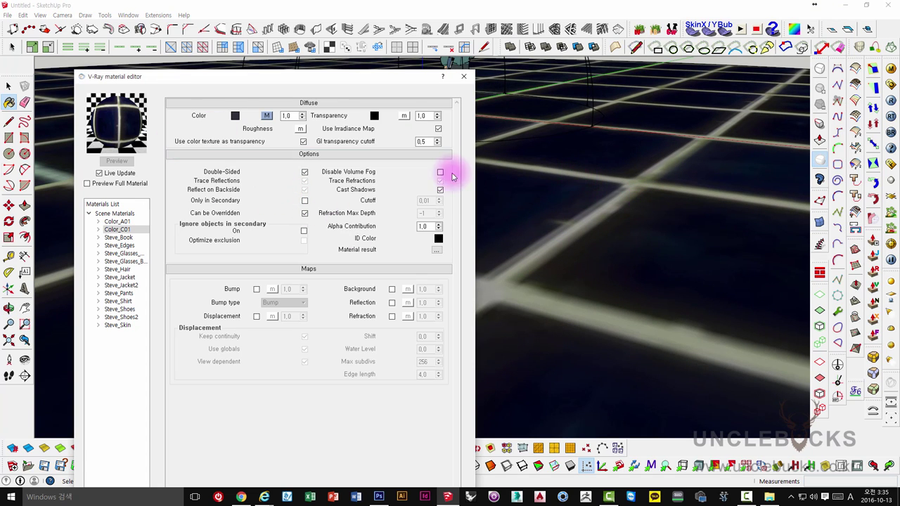
pyautogui.click(119, 222)
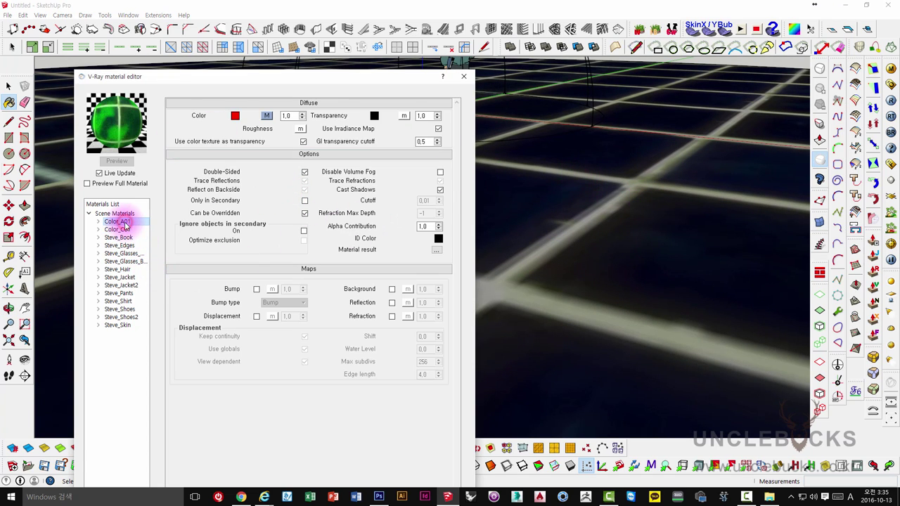
pyautogui.scroll(-3, 540, 210)
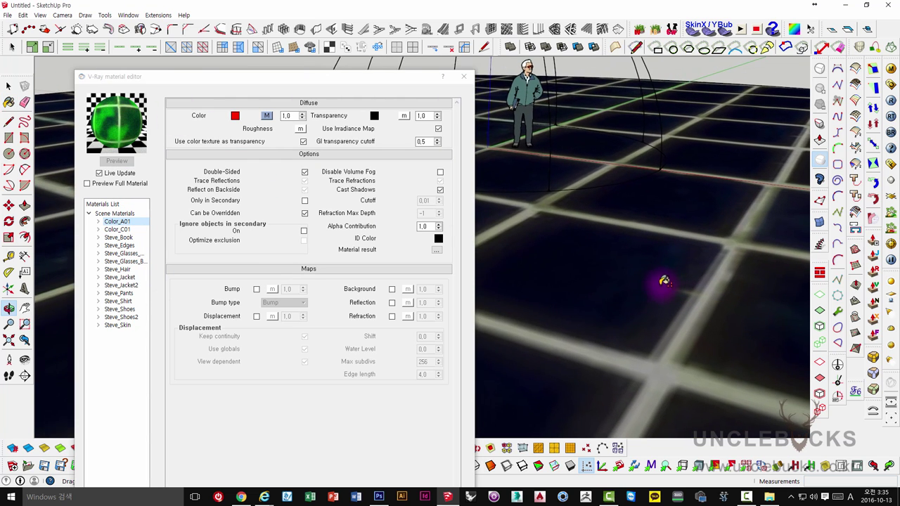
pyautogui.scroll(-2, 661, 281)
pyautogui.click(266, 117)
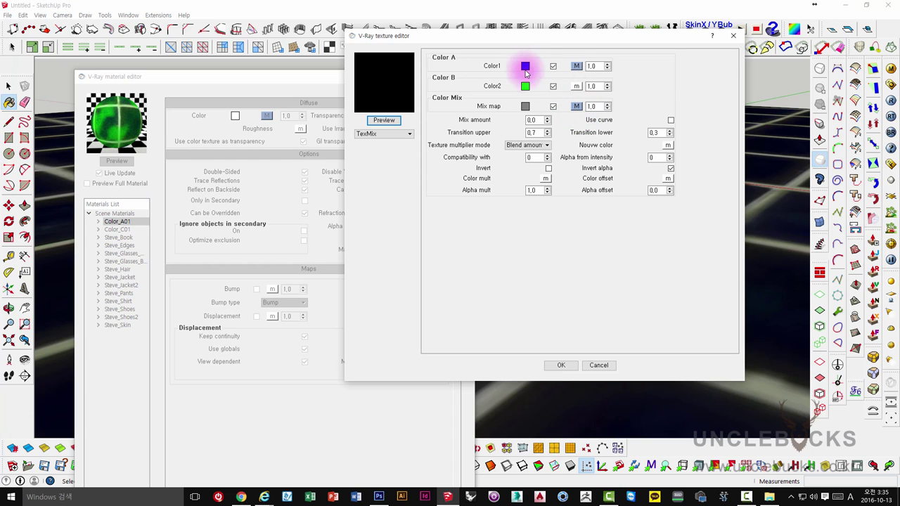
# Set Color1's black_tile bitmap to UVW channel 2 and confirm both texture editors.
pyautogui.click(575, 67)
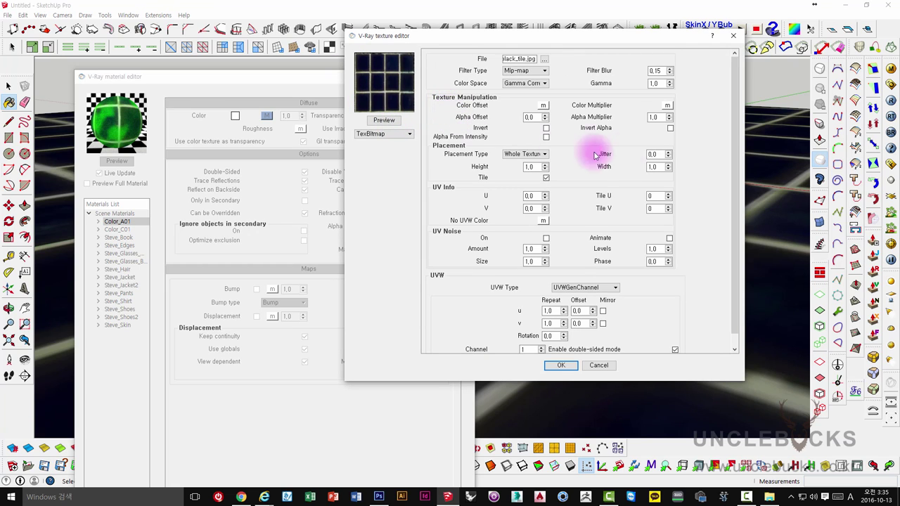
pyautogui.moveTo(735, 125); pyautogui.dragTo(736, 161)
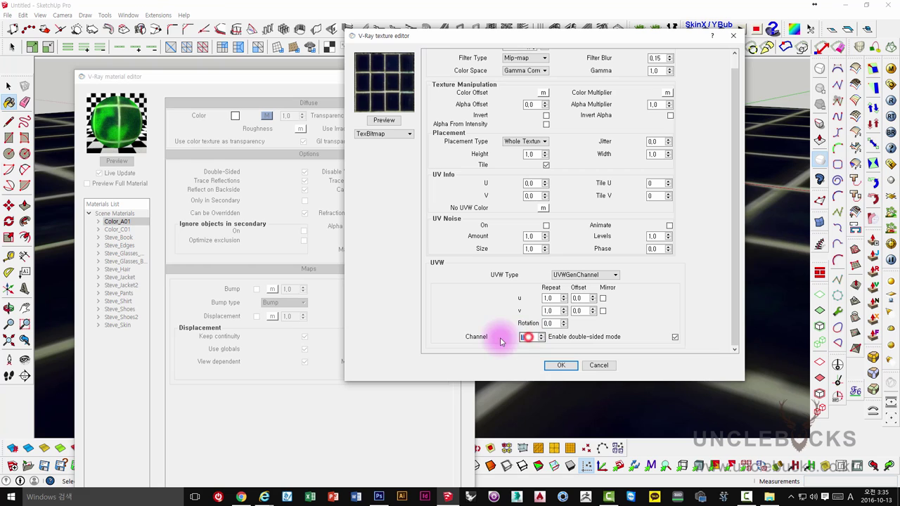
pyautogui.write('2')
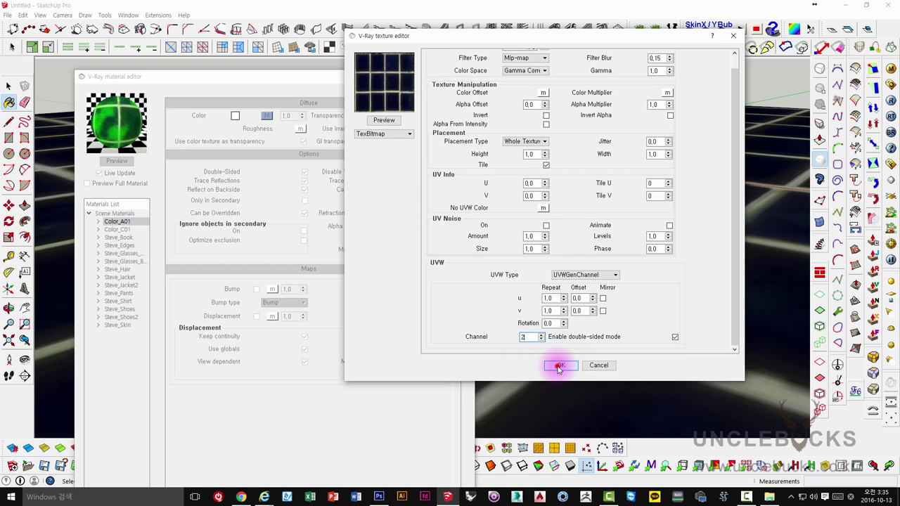
pyautogui.doubleClick(524, 337)
pyautogui.click(559, 367)
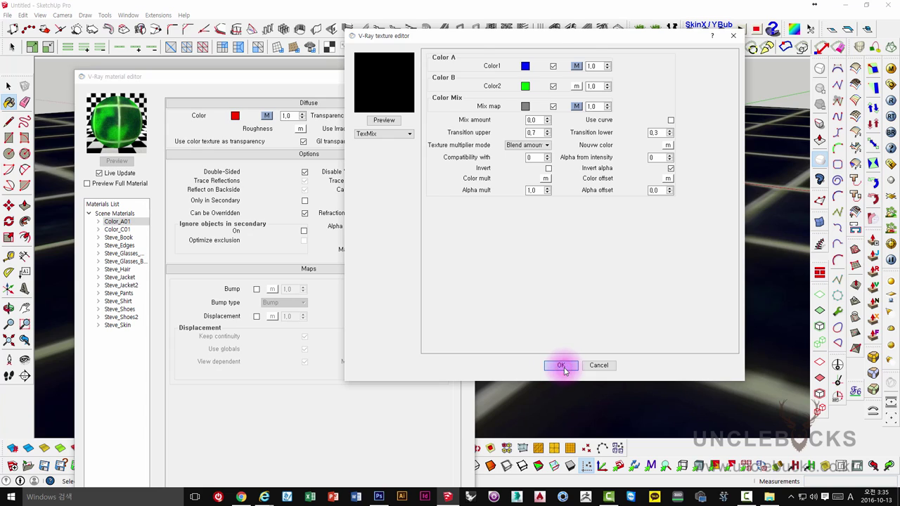
pyautogui.click(561, 367)
pyautogui.moveTo(572, 331); pyautogui.dragTo(613, 153, button='middle')
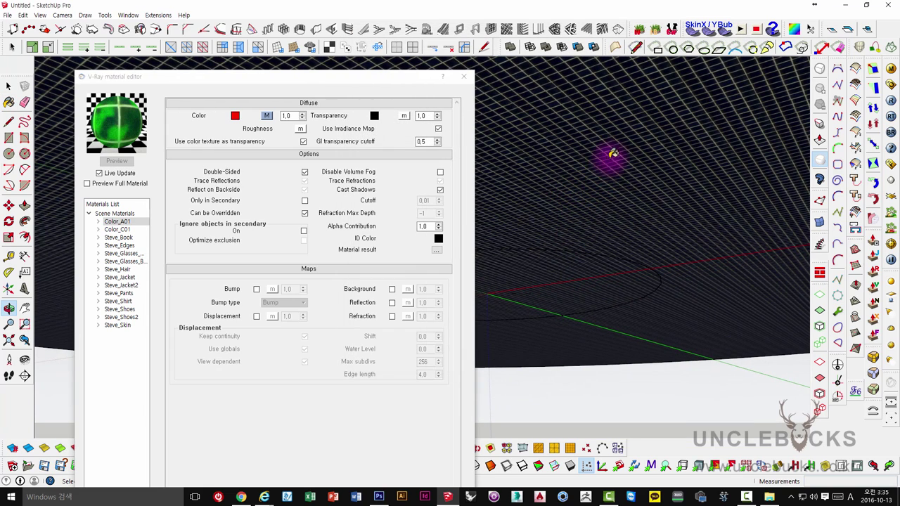
# Zoom and orbit to bring the standing figure and tile floor into view.
pyautogui.scroll(2, 606, 149)
pyautogui.scroll(2, 597, 157)
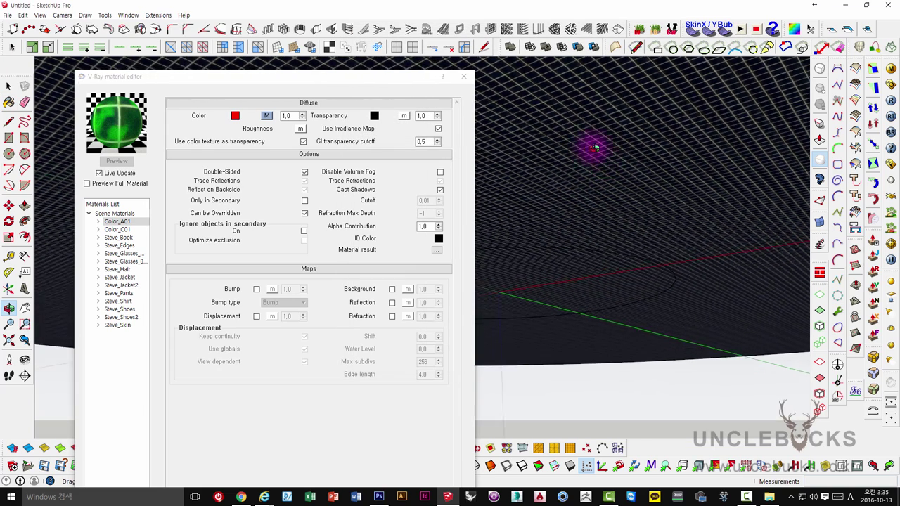
pyautogui.scroll(3, 591, 147)
pyautogui.scroll(2, 594, 333)
pyautogui.moveTo(609, 211); pyautogui.dragTo(538, 268, button='middle')
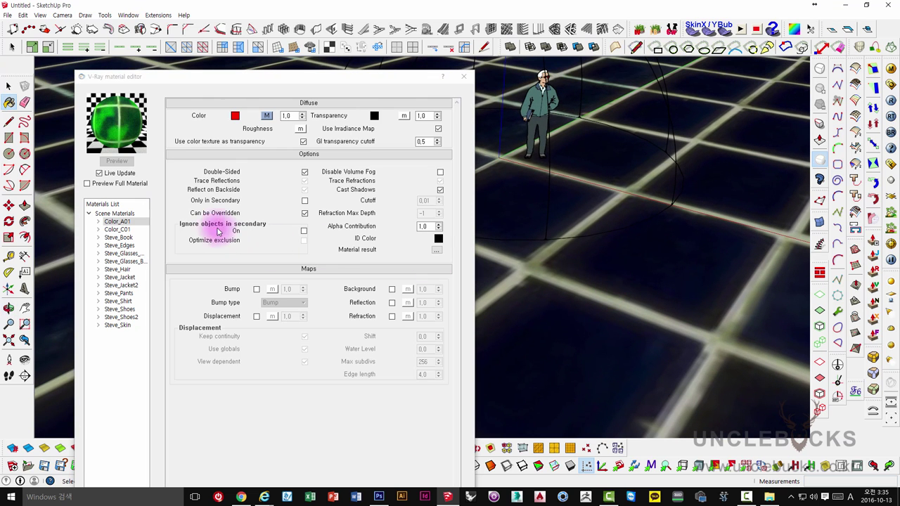
pyautogui.moveTo(568, 200); pyautogui.dragTo(569, 180, button='middle')
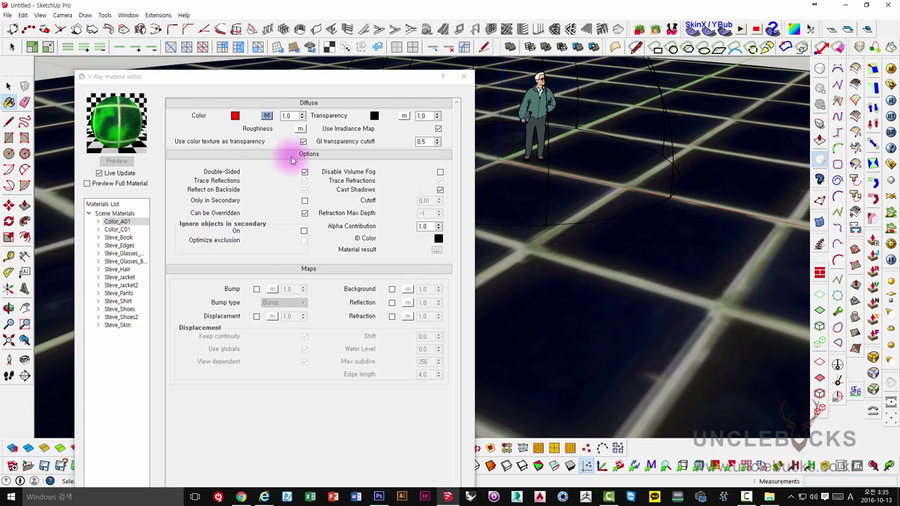
# Verify Color1's bitmap still uses channel 2, then frame the figure lower and closer.
pyautogui.click(267, 116)
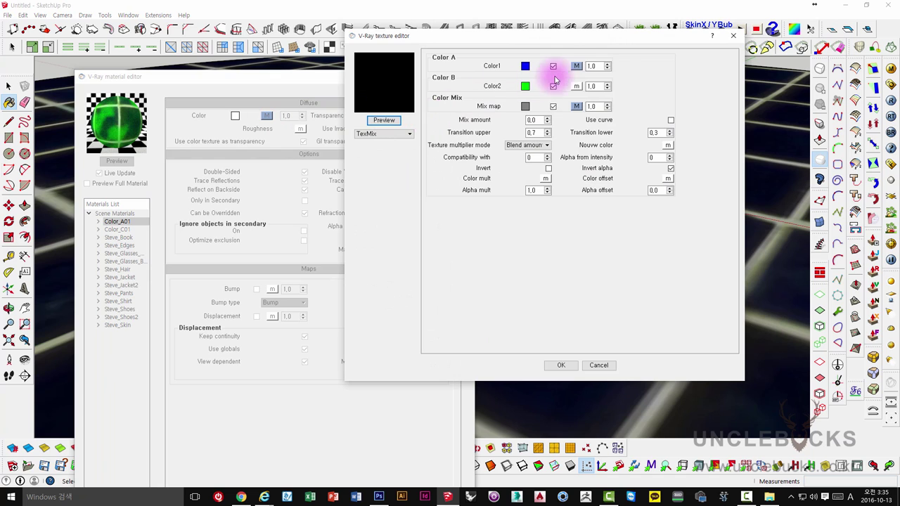
pyautogui.click(575, 66)
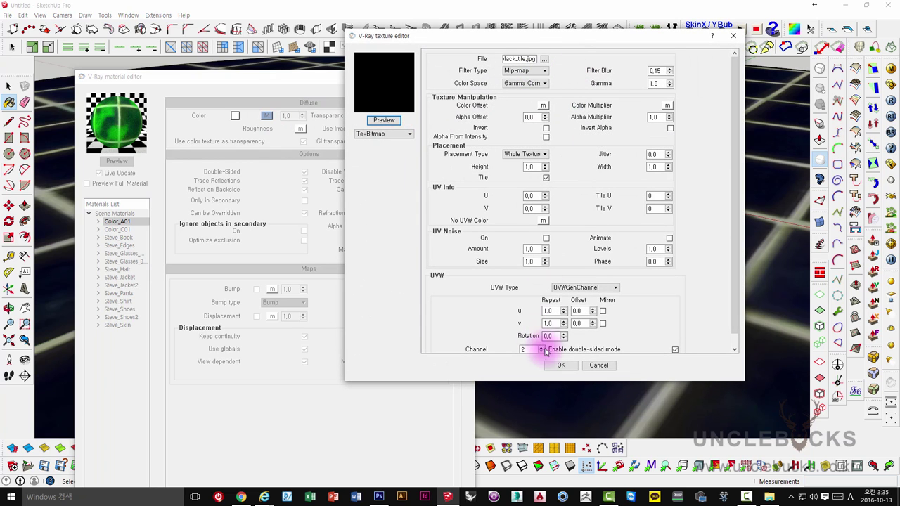
pyautogui.click(561, 366)
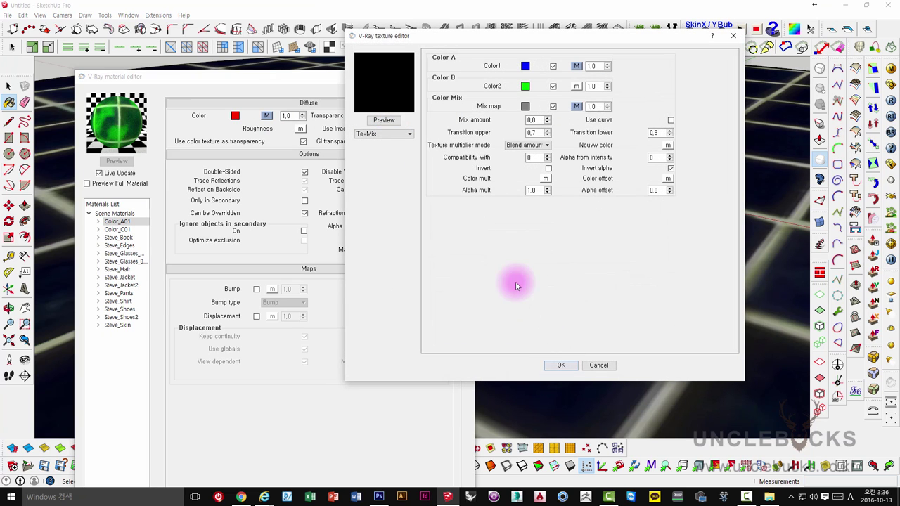
pyautogui.click(558, 366)
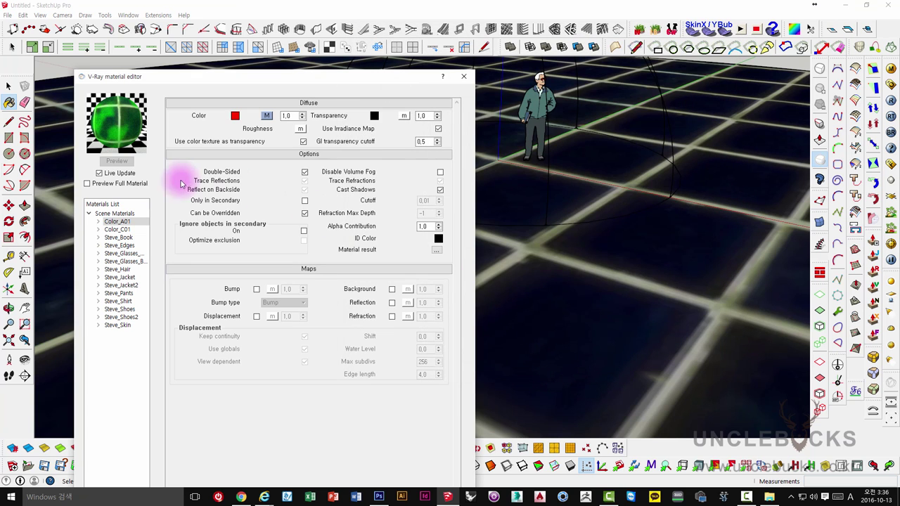
pyautogui.keyDown('shift'); pyautogui.moveTo(558, 243); pyautogui.dragTo(620, 336, button='middle'); pyautogui.keyUp('shift')
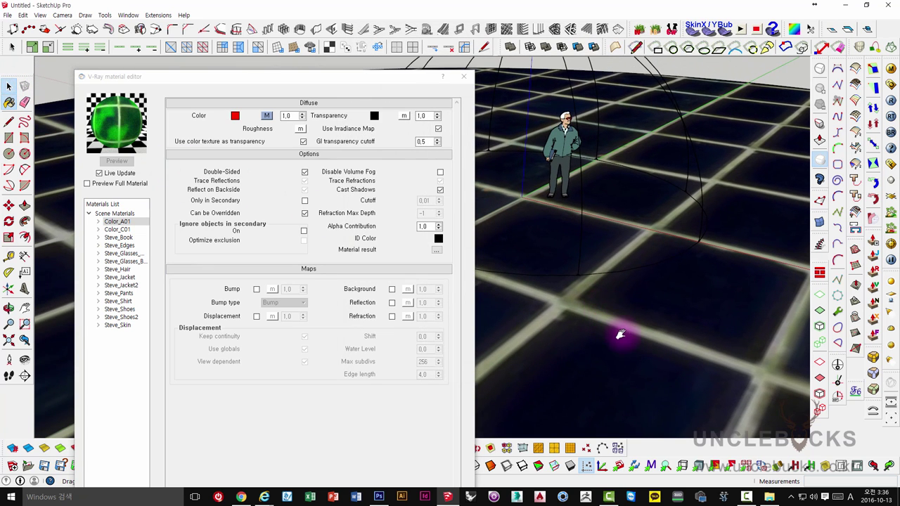
pyautogui.moveTo(613, 304)
pyautogui.mouseDown(button='middle')
pyautogui.moveTo(611, 225)
pyautogui.moveTo(616, 298)
pyautogui.moveTo(626, 265)
pyautogui.mouseUp(button='middle')
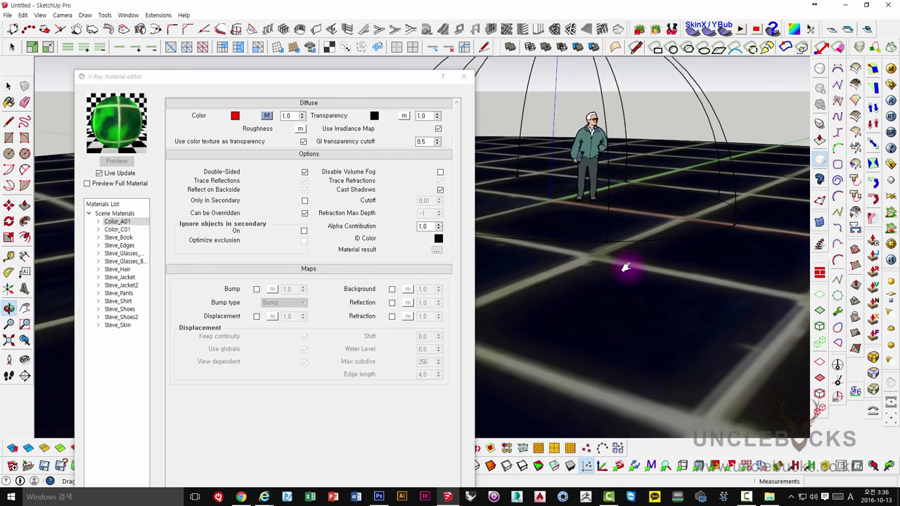
pyautogui.click(891, 102)
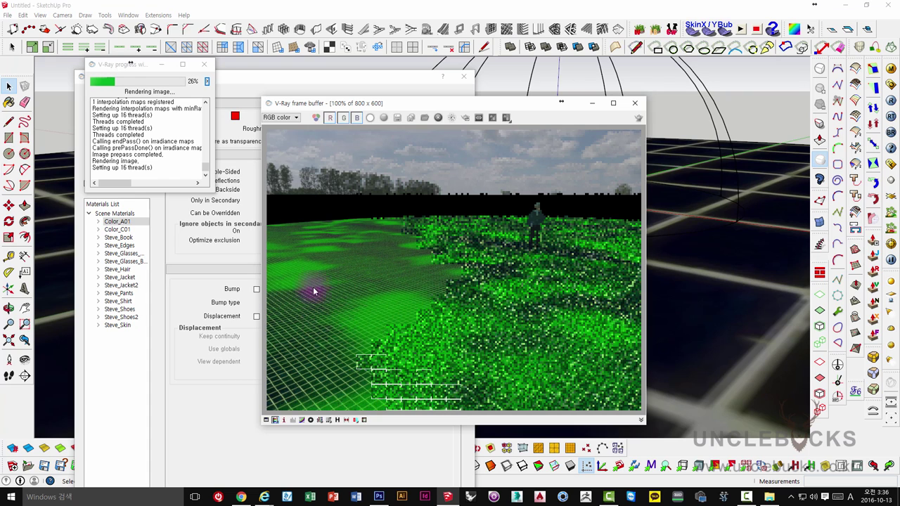
pyautogui.click(638, 103)
pyautogui.click(204, 64)
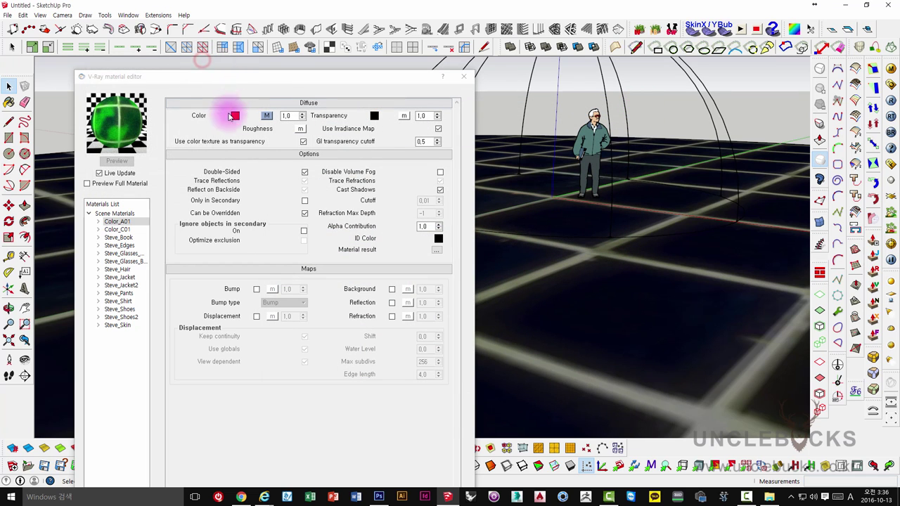
pyautogui.click(125, 226)
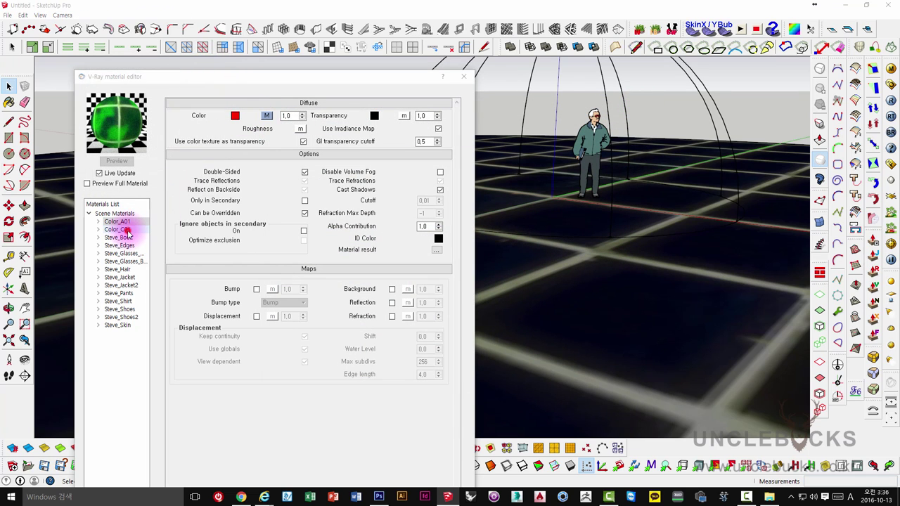
pyautogui.click(128, 228)
pyautogui.click(124, 222)
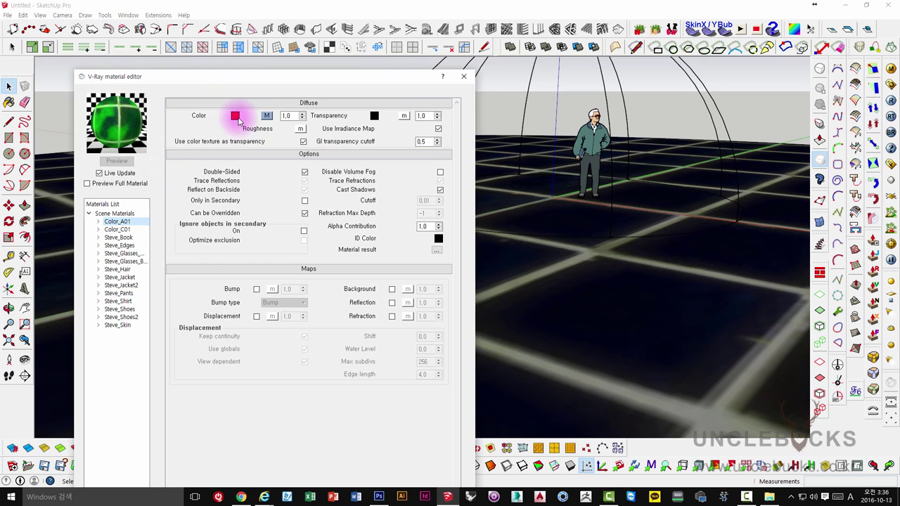
# Make the second mix colour of the diffuse TexMix a bitmap texture.
pyautogui.click(269, 116)
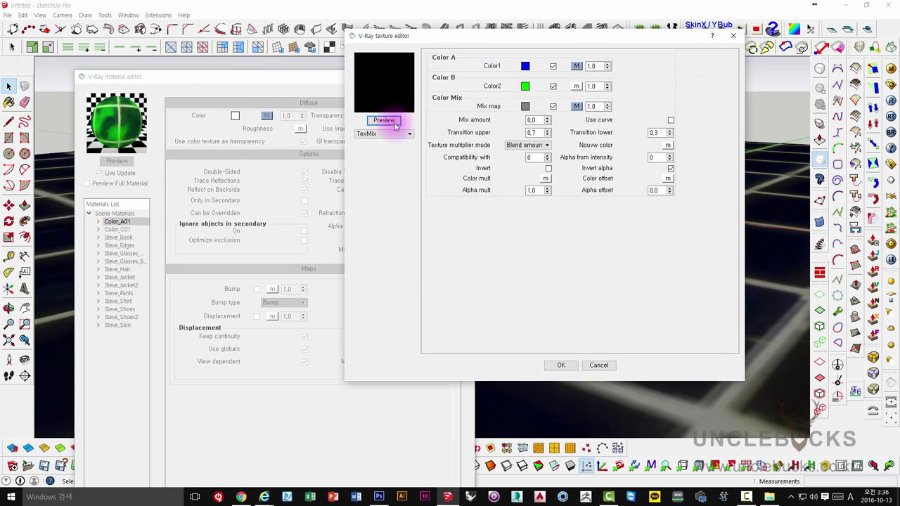
pyautogui.click(577, 85)
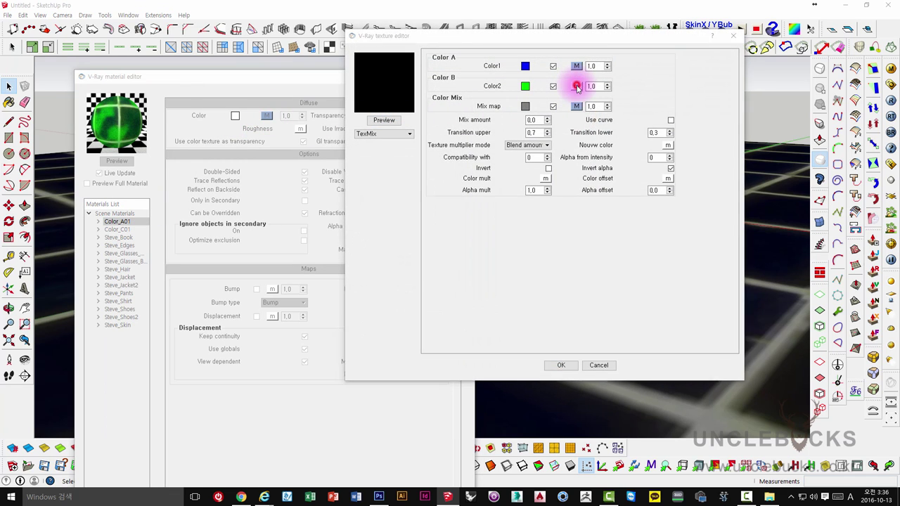
pyautogui.click(386, 135)
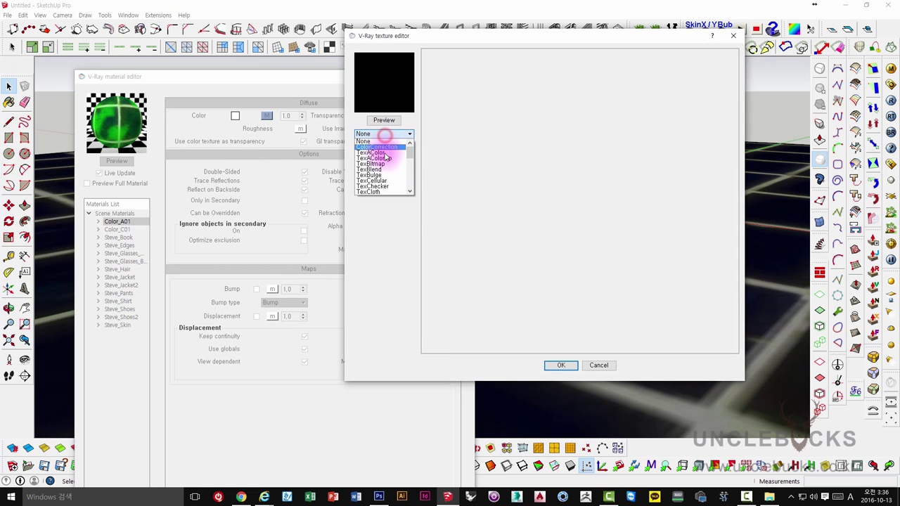
pyautogui.click(383, 155)
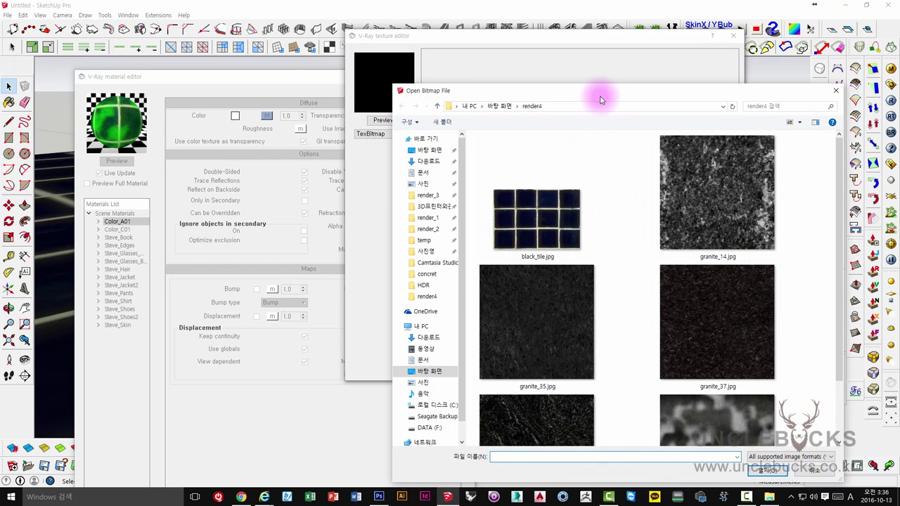
# Load light_concrete_2.jpg from render_1 > concrete and confirm the bitmap and mix editors.
pyautogui.moveTo(598, 94); pyautogui.dragTo(474, 25)
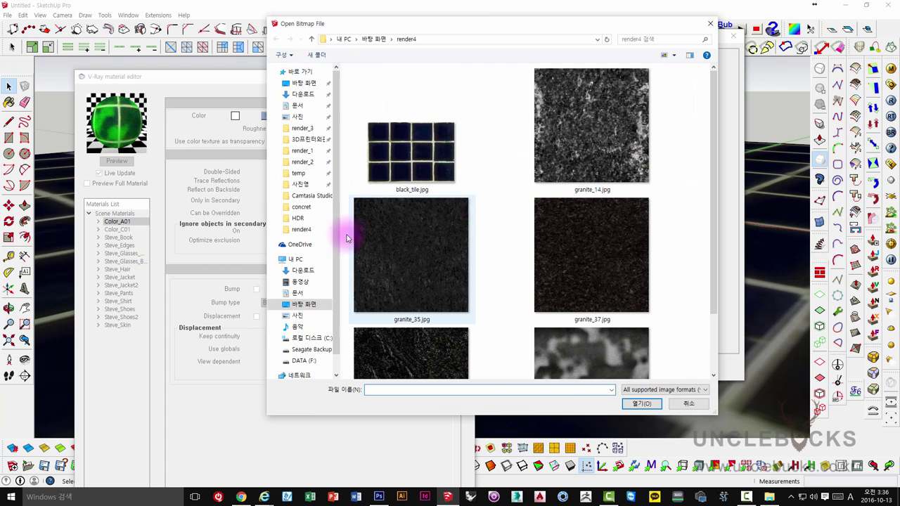
pyautogui.click(307, 151)
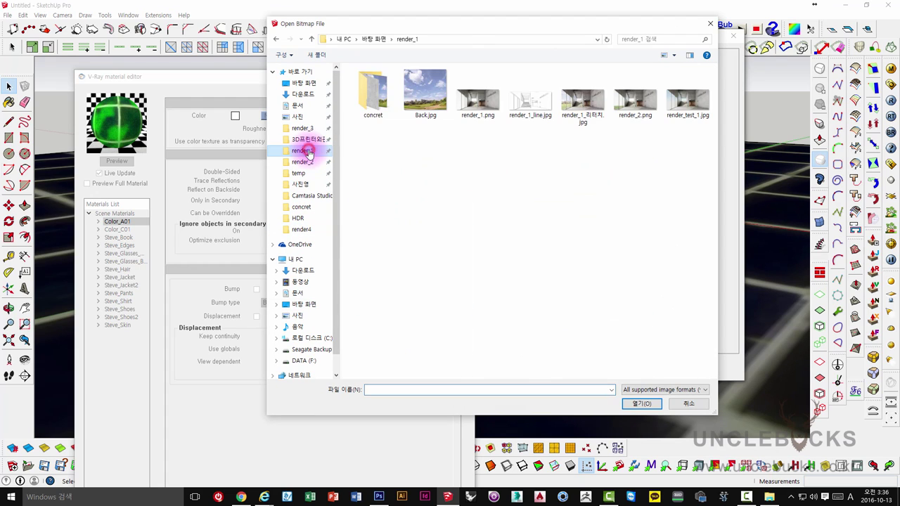
pyautogui.doubleClick(372, 92)
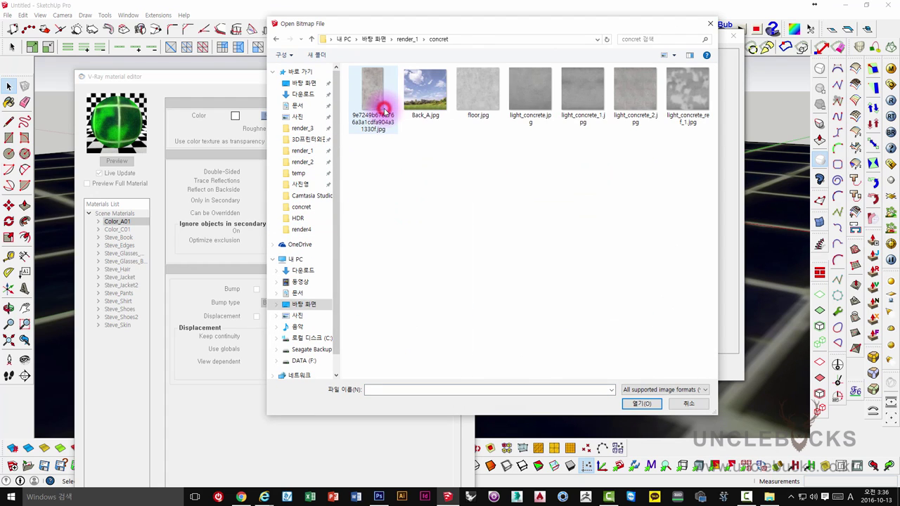
pyautogui.click(485, 93)
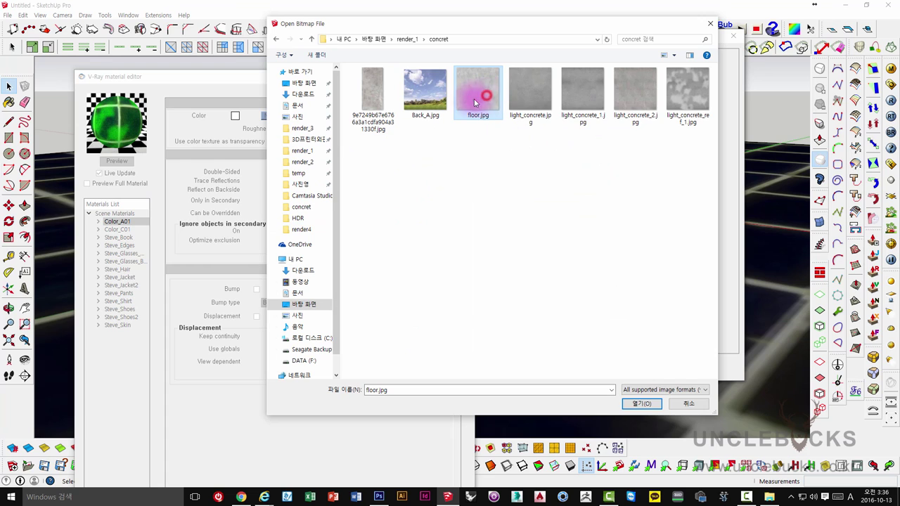
pyautogui.click(624, 99)
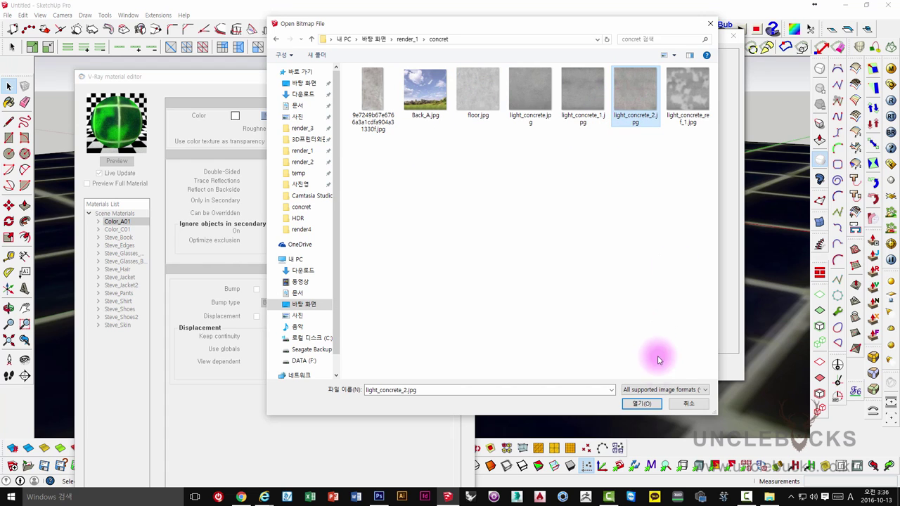
pyautogui.click(641, 404)
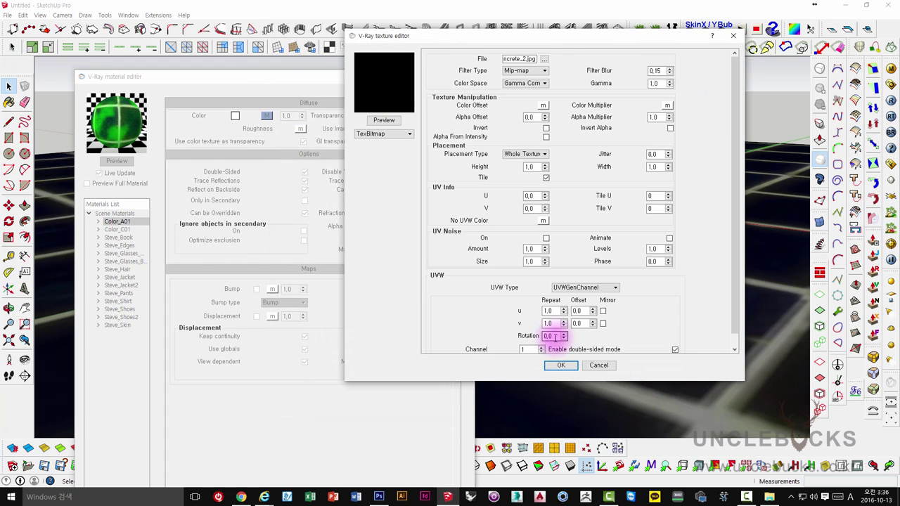
pyautogui.doubleClick(528, 349)
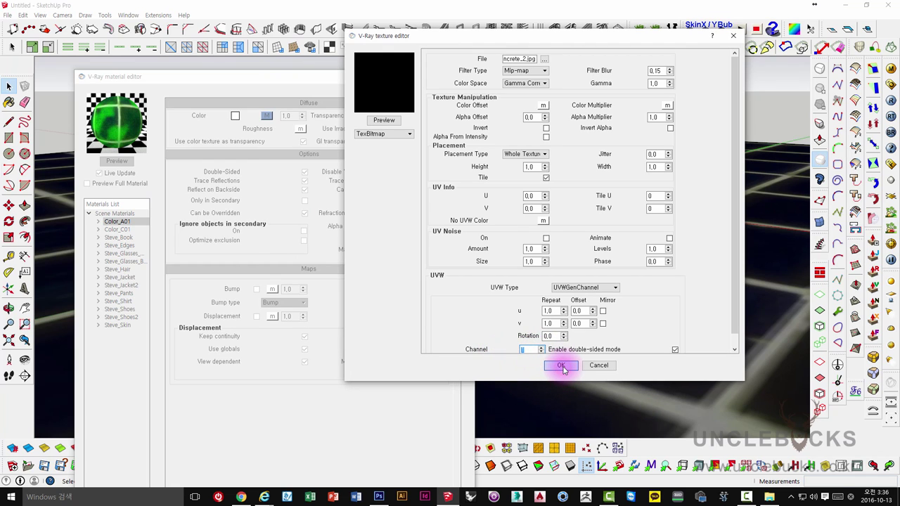
pyautogui.click(561, 366)
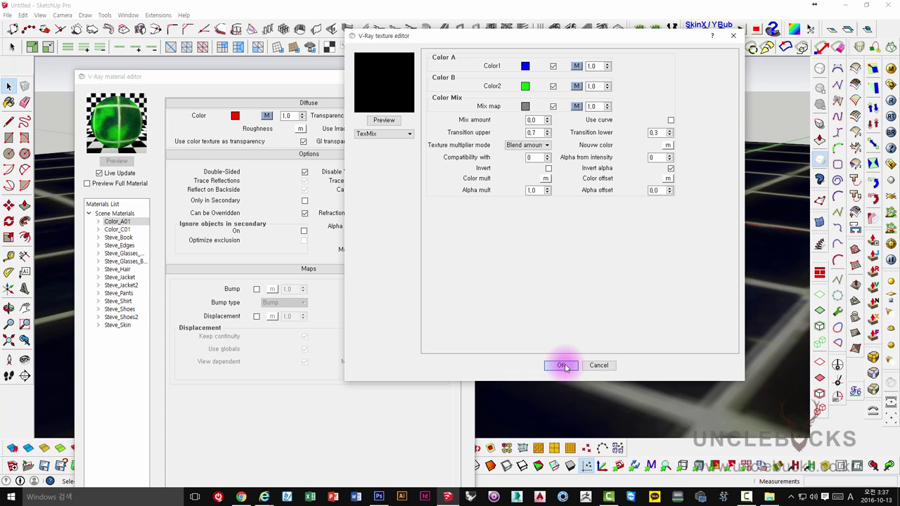
pyautogui.click(563, 365)
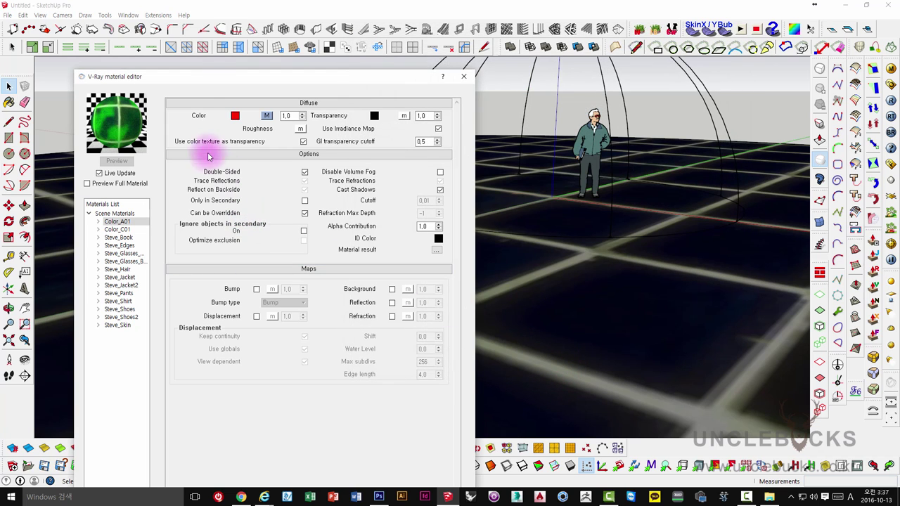
# Close the V-Ray material editor, orbit closer to the figure and dome, and render.
pyautogui.moveTo(204, 79); pyautogui.dragTo(189, 52)
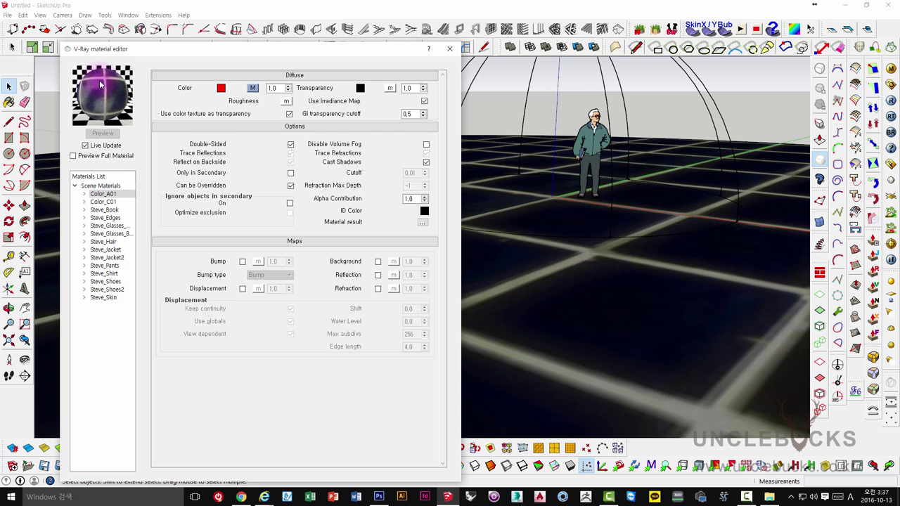
pyautogui.click(450, 48)
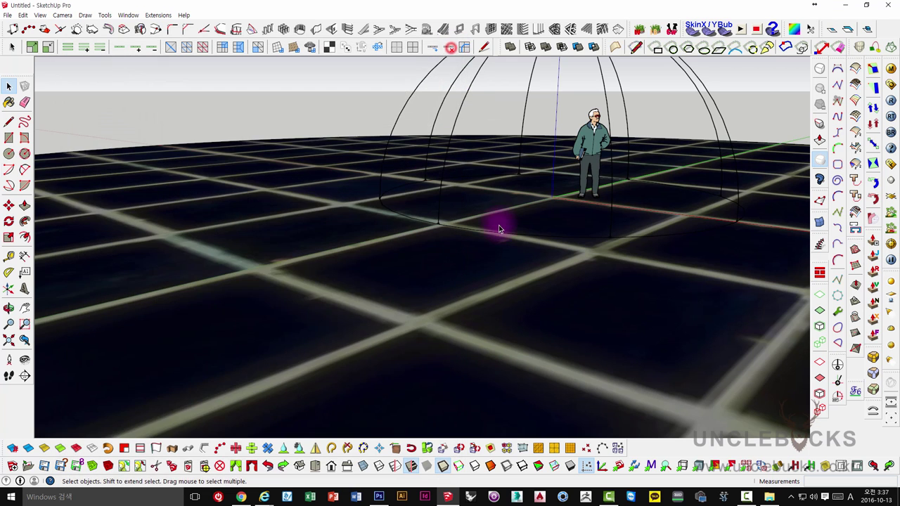
pyautogui.press('o')
pyautogui.press('space')
pyautogui.moveTo(458, 234); pyautogui.dragTo(467, 227, button='middle')
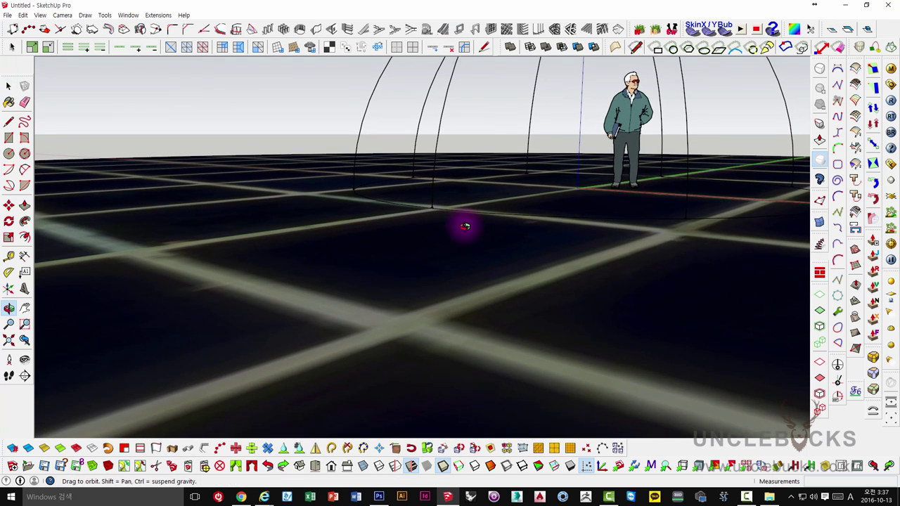
pyautogui.click(889, 100)
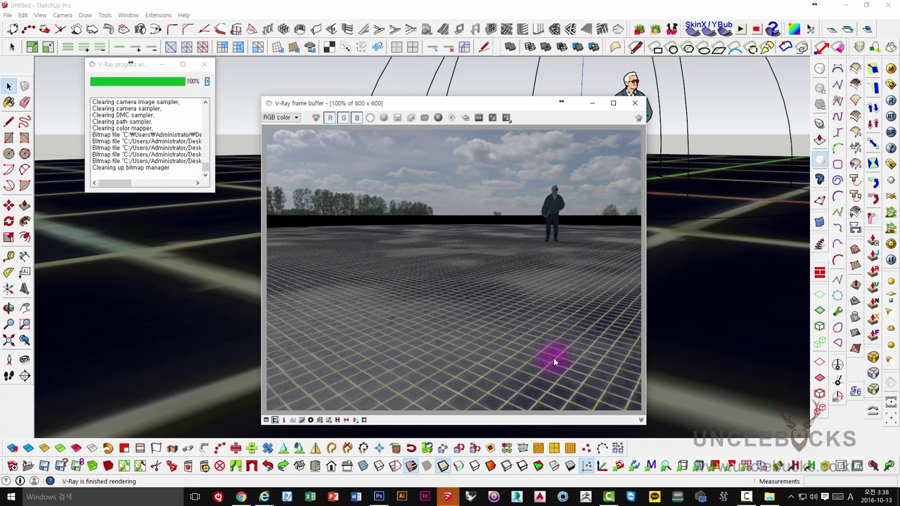
# Reorient the view, reopen the last V-Ray render, then switch to Photoshop.
pyautogui.click(637, 105)
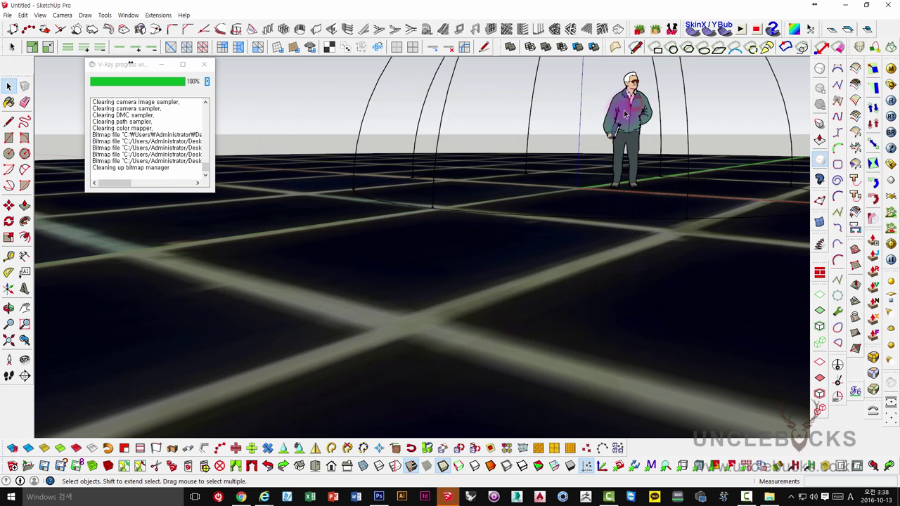
pyautogui.moveTo(537, 412); pyautogui.dragTo(526, 426, button='middle')
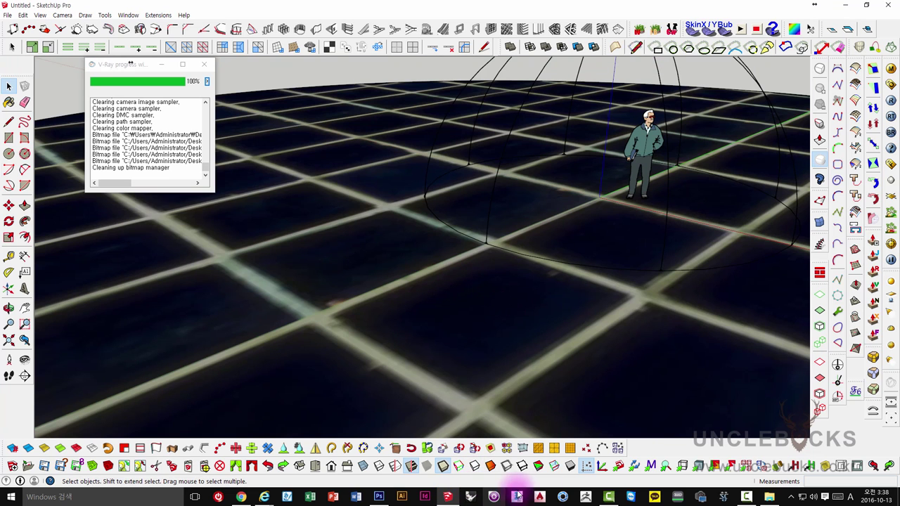
pyautogui.moveTo(617, 438); pyautogui.dragTo(731, 174, button='middle')
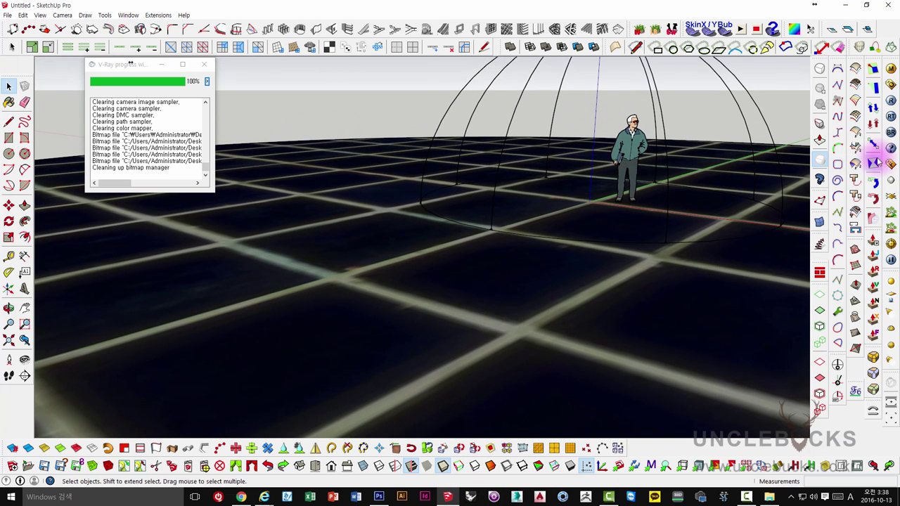
pyautogui.click(890, 164)
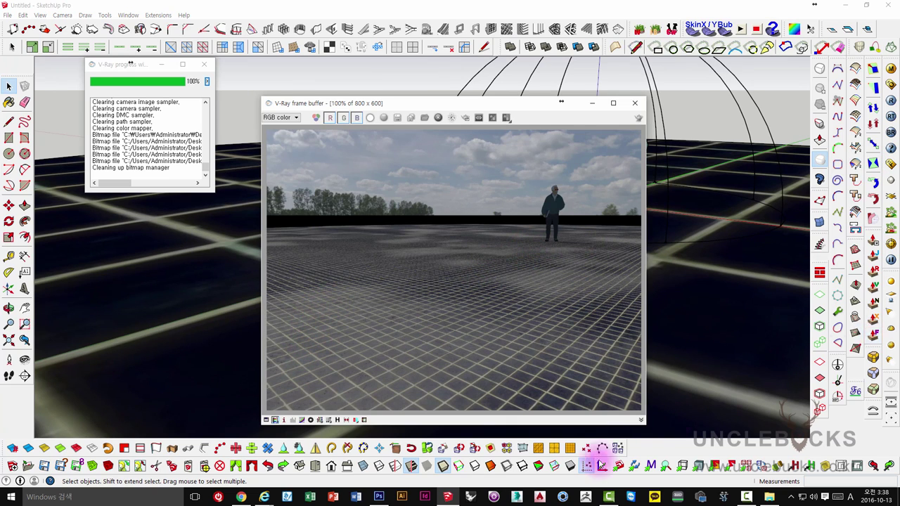
pyautogui.click(380, 497)
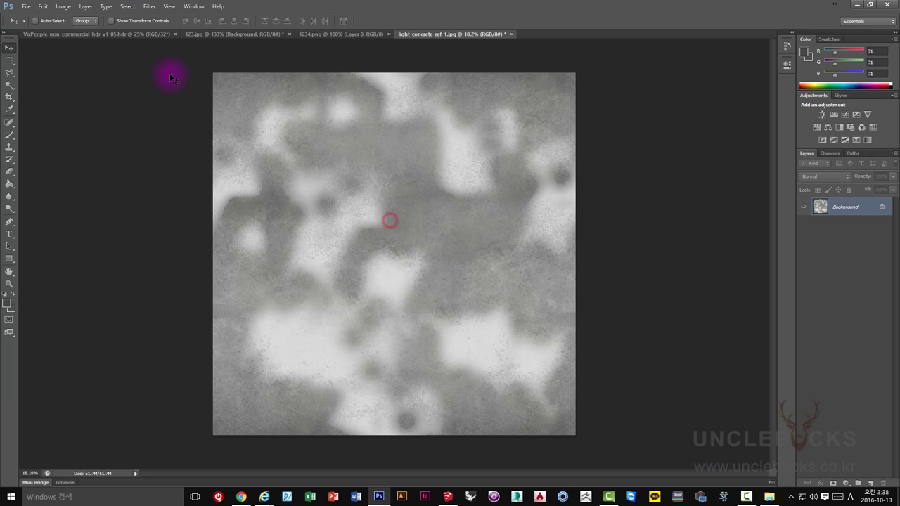
# Open Image > Adjustments > Curves and raise the black point to about 90.
pyautogui.click(9, 63)
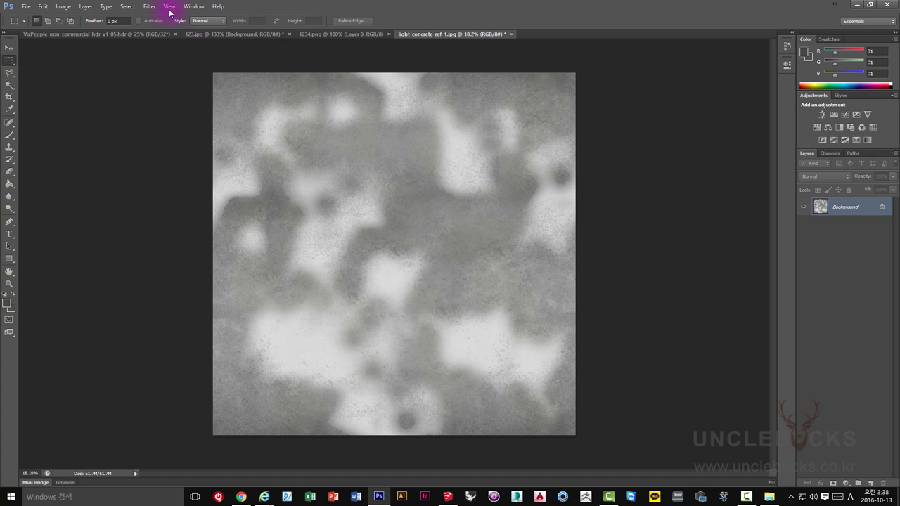
pyautogui.click(147, 8)
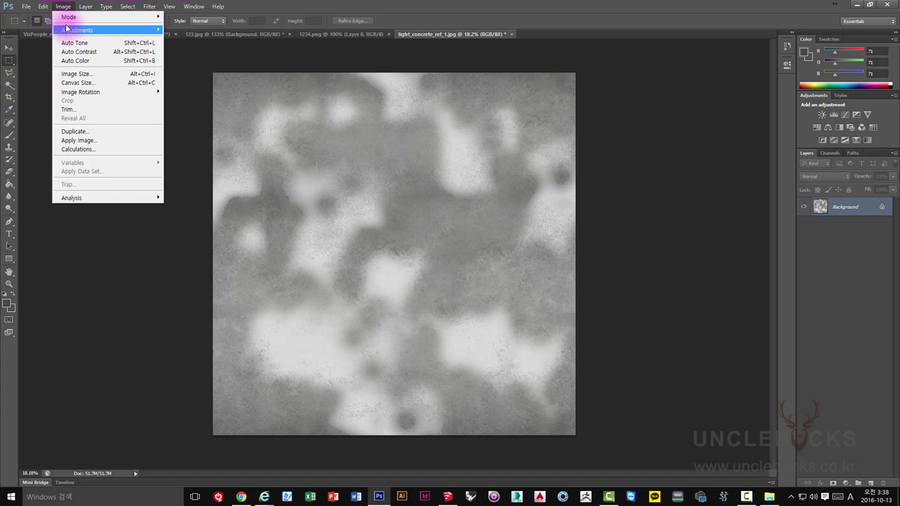
pyautogui.moveTo(109, 29)
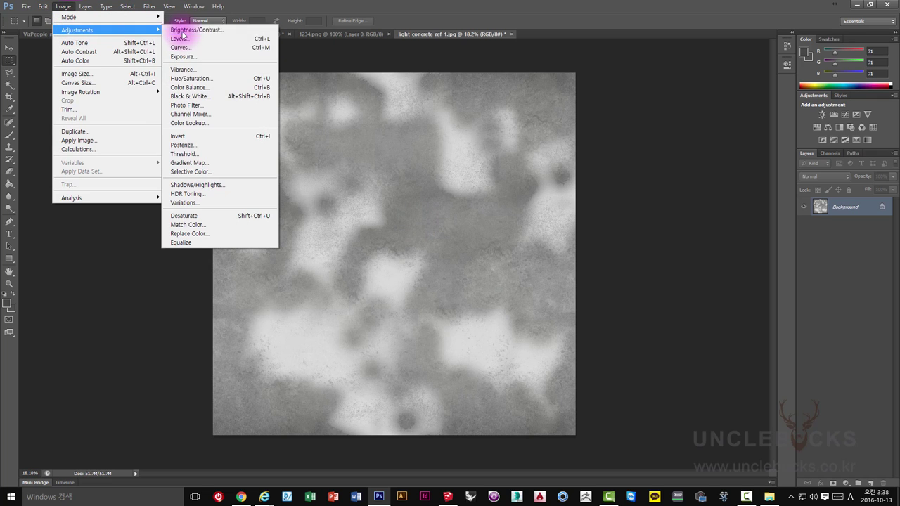
pyautogui.click(191, 48)
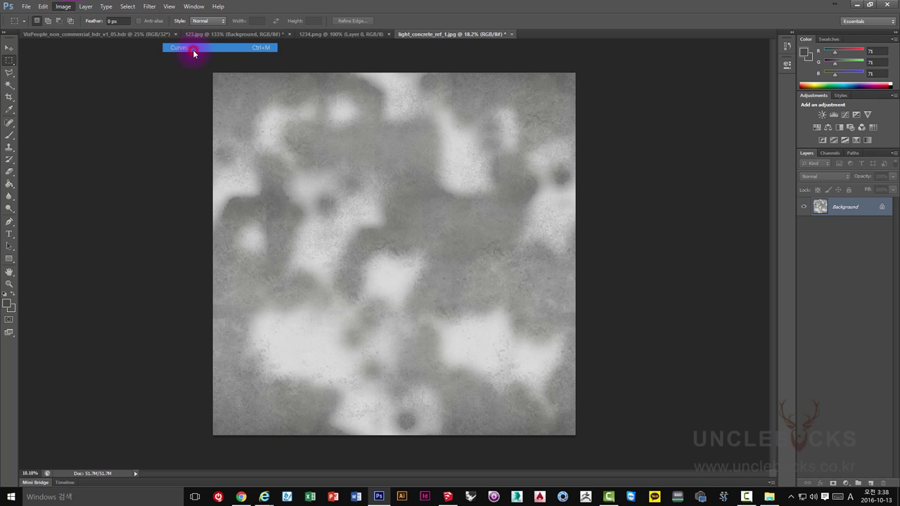
pyautogui.moveTo(620, 120); pyautogui.dragTo(346, 120)
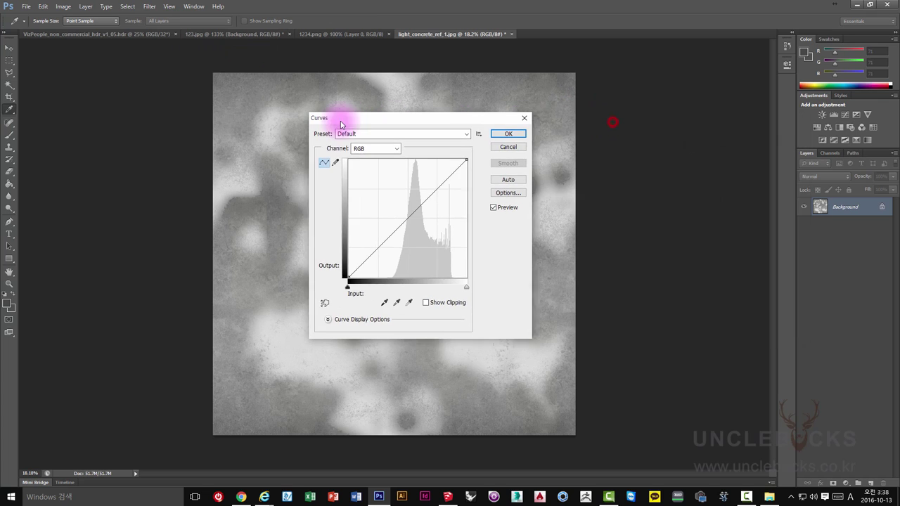
pyautogui.moveTo(346, 276); pyautogui.dragTo(388, 287)
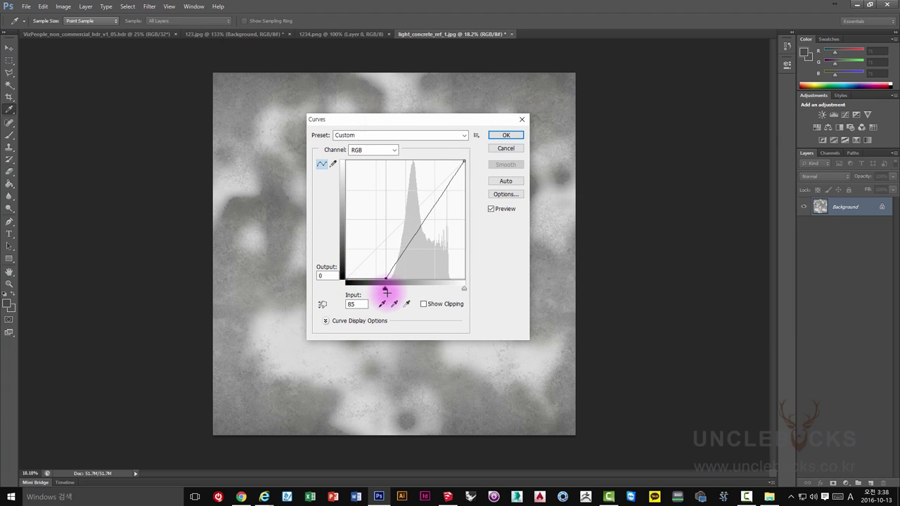
# Shape a steep S-curve for stark black-and-white patches and apply it.
pyautogui.moveTo(410, 238); pyautogui.dragTo(415, 201)
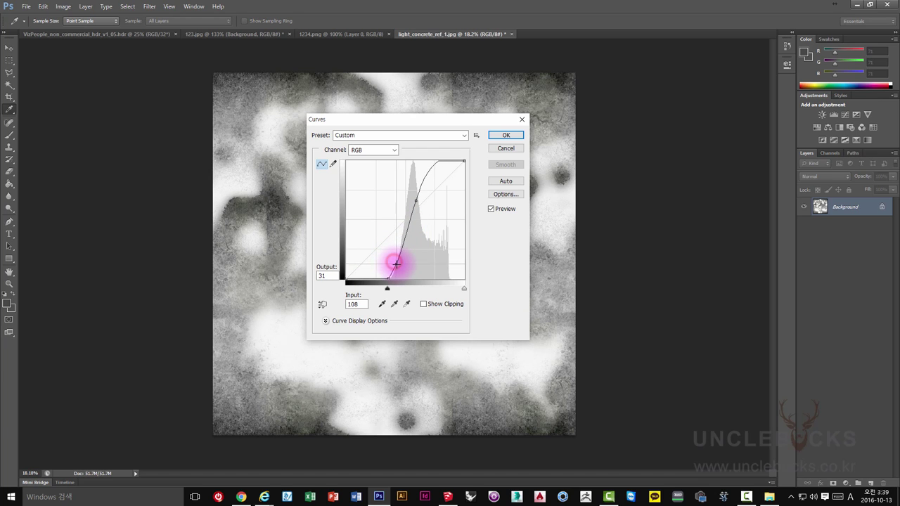
pyautogui.moveTo(395, 264); pyautogui.dragTo(406, 269)
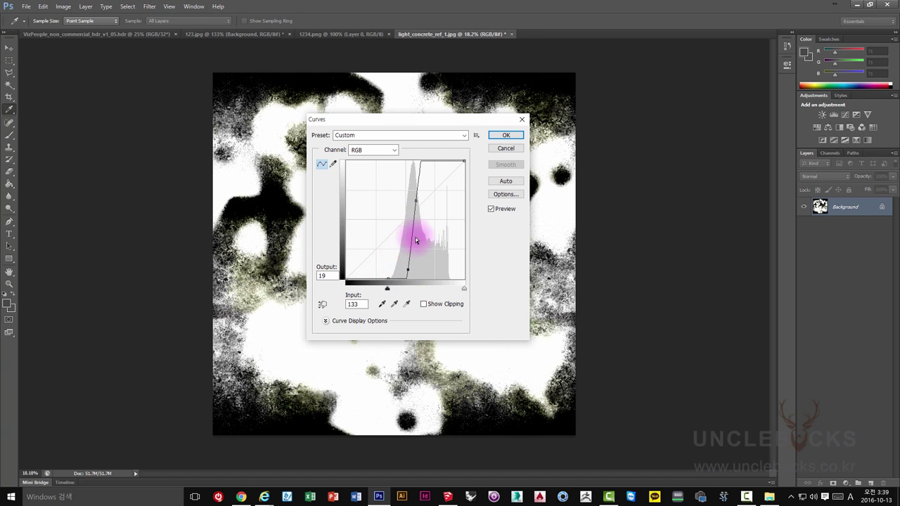
pyautogui.click(415, 202)
pyautogui.moveTo(416, 202); pyautogui.dragTo(418, 210)
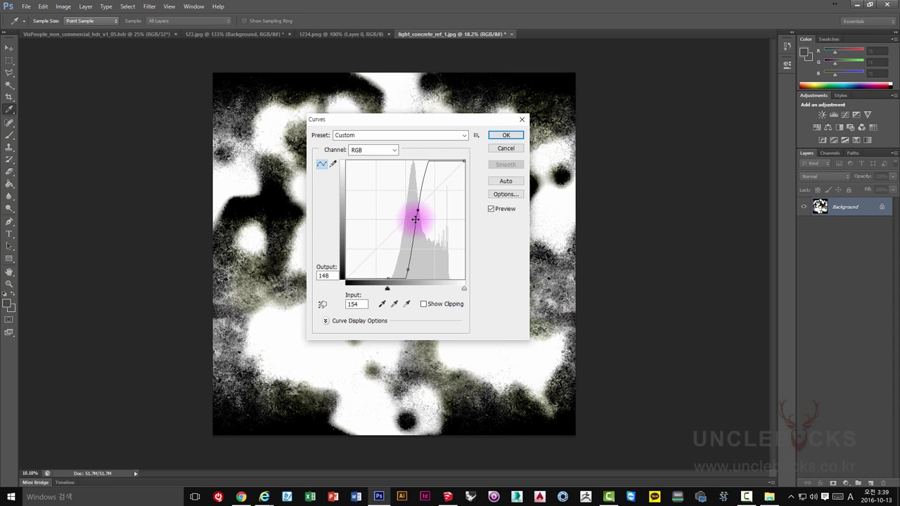
pyautogui.moveTo(408, 268); pyautogui.dragTo(411, 270)
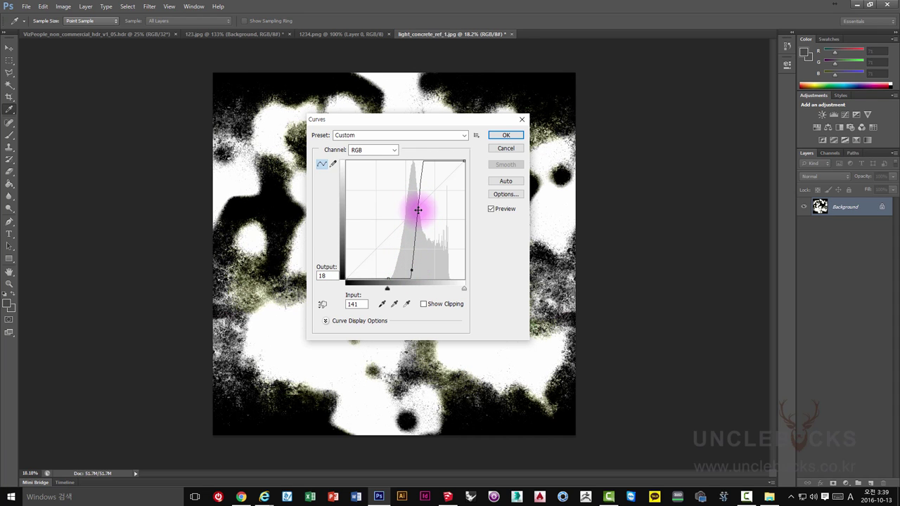
pyautogui.moveTo(419, 211); pyautogui.dragTo(425, 218)
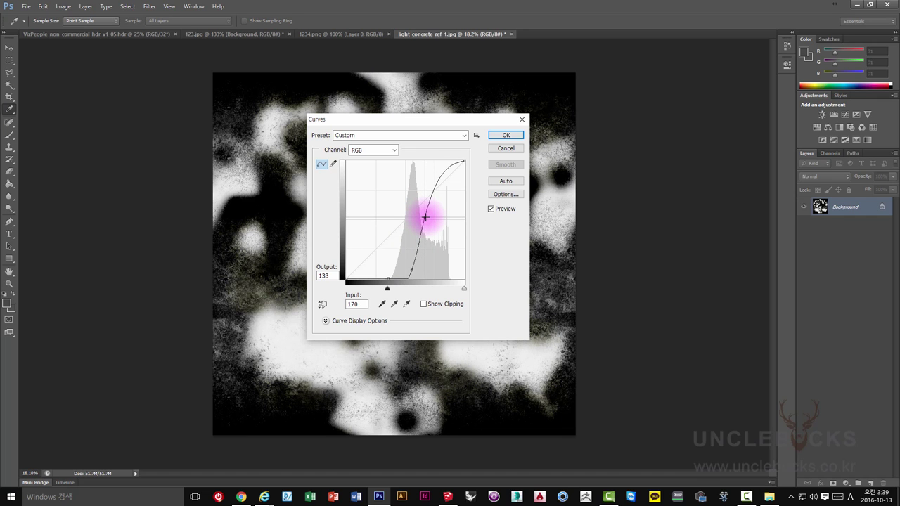
pyautogui.click(520, 136)
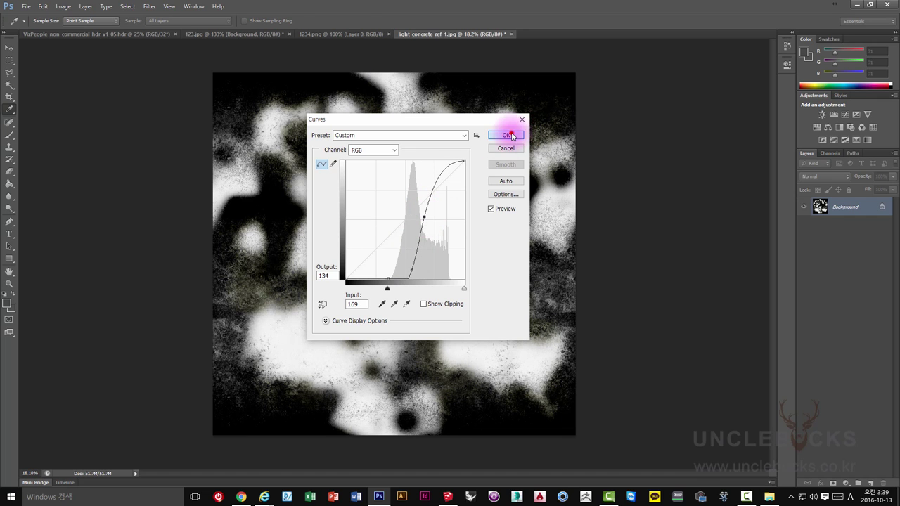
pyautogui.click(512, 136)
# Save the texture as light_concrete_ref_1_1111.jpg at High JPEG quality, then return to SketchUp.
pyautogui.hotkey('ctrl', 'shift', 's')
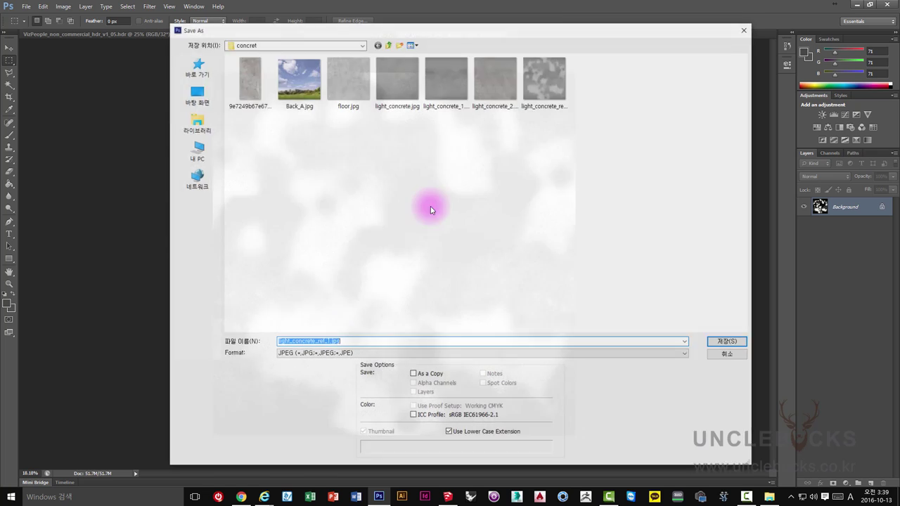
pyautogui.click(314, 354)
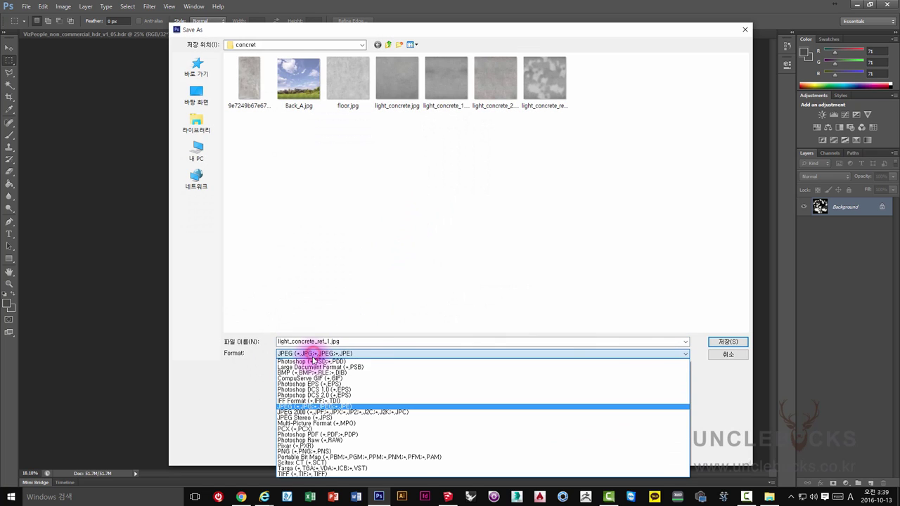
pyautogui.click(329, 341)
pyautogui.doubleClick(328, 341)
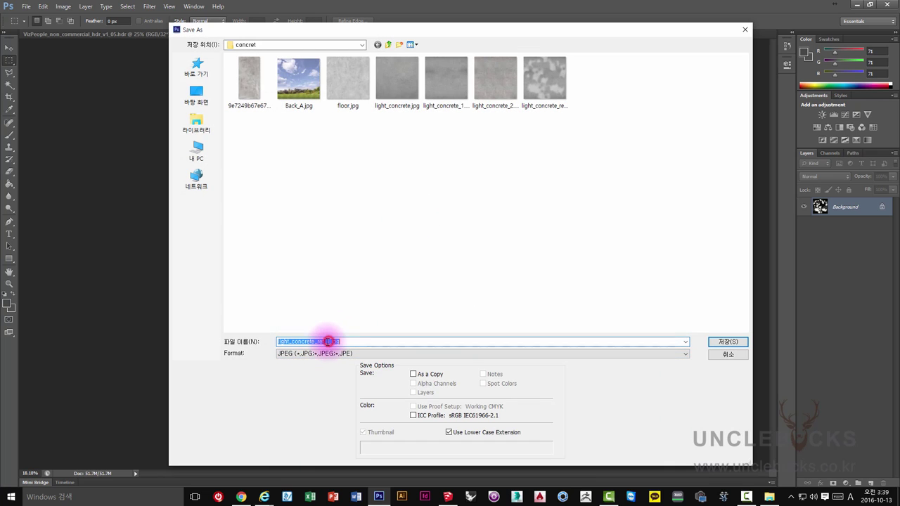
pyautogui.click(328, 341)
pyautogui.write('_1111')
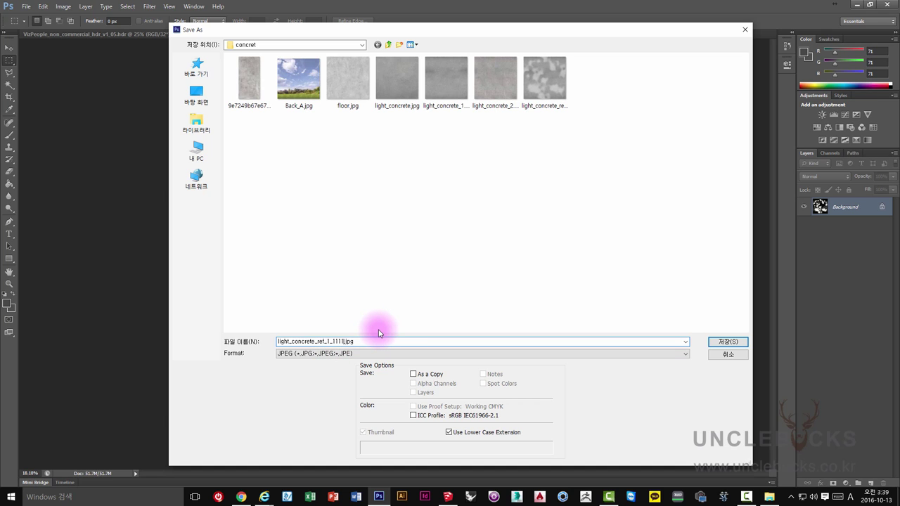
pyautogui.press('Return')
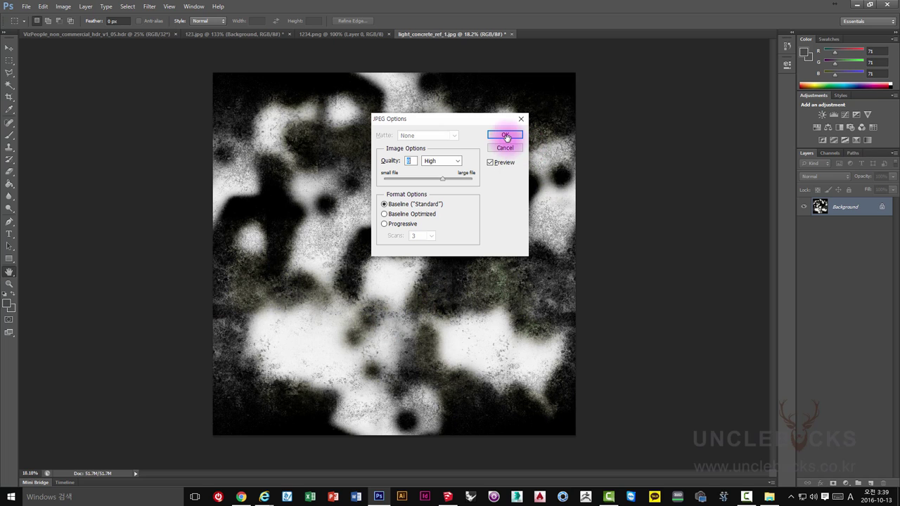
pyautogui.click(506, 136)
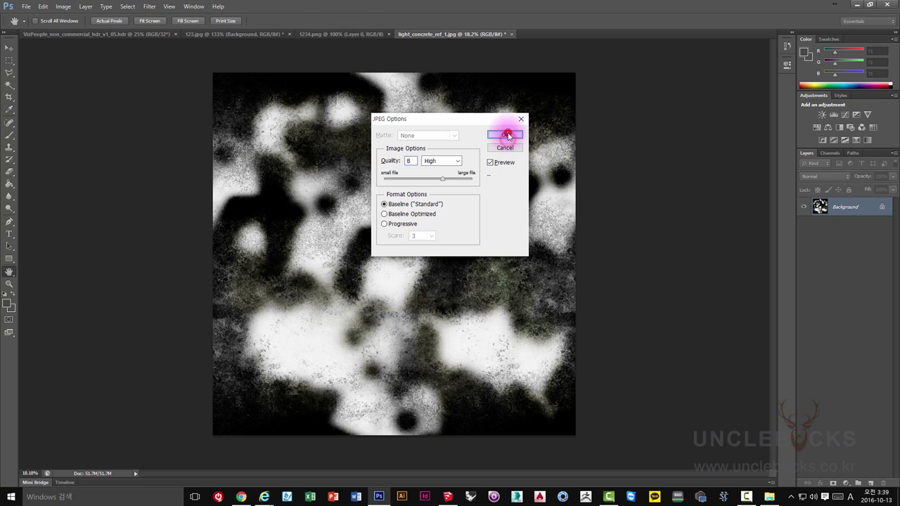
pyautogui.click(450, 497)
# Swap Color_A01's diffuse mix map bitmap for concrete\light_concrete_ref_1_1111.jpg and confirm both texture dialogs.
pyautogui.click(631, 103)
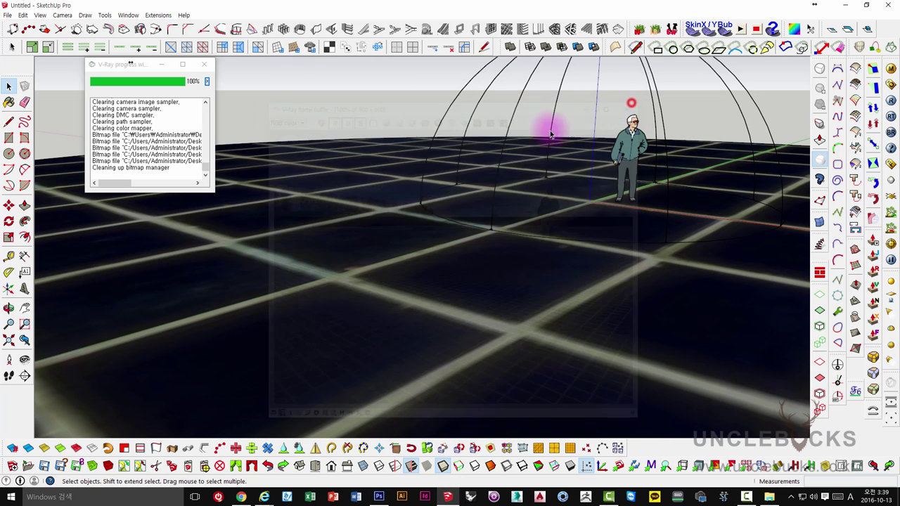
pyautogui.click(891, 68)
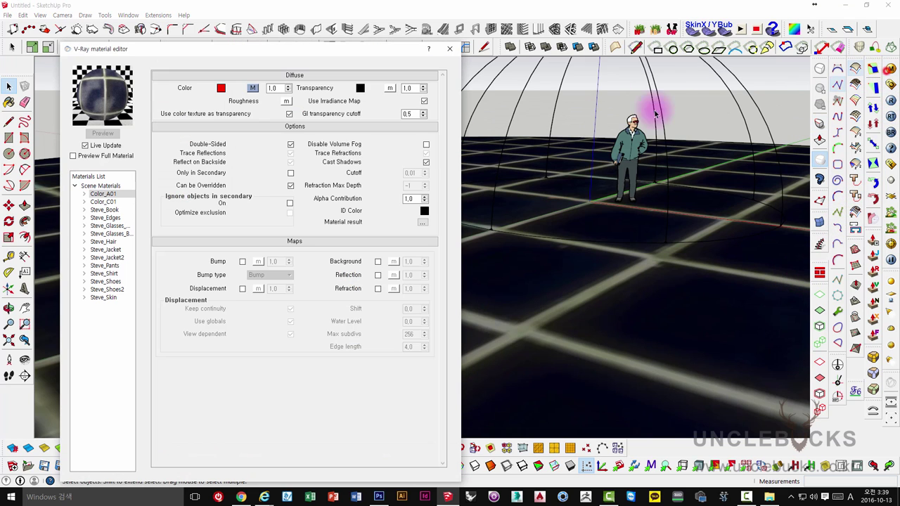
pyautogui.click(252, 87)
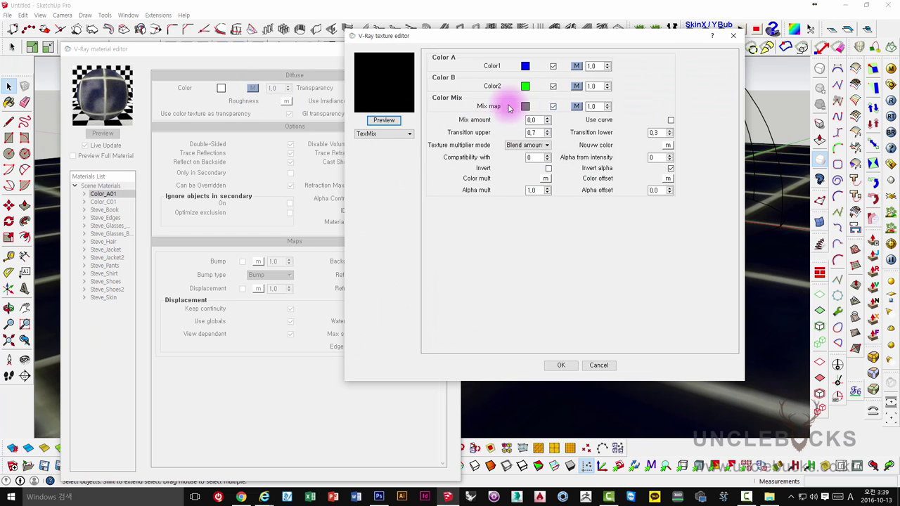
pyautogui.click(576, 106)
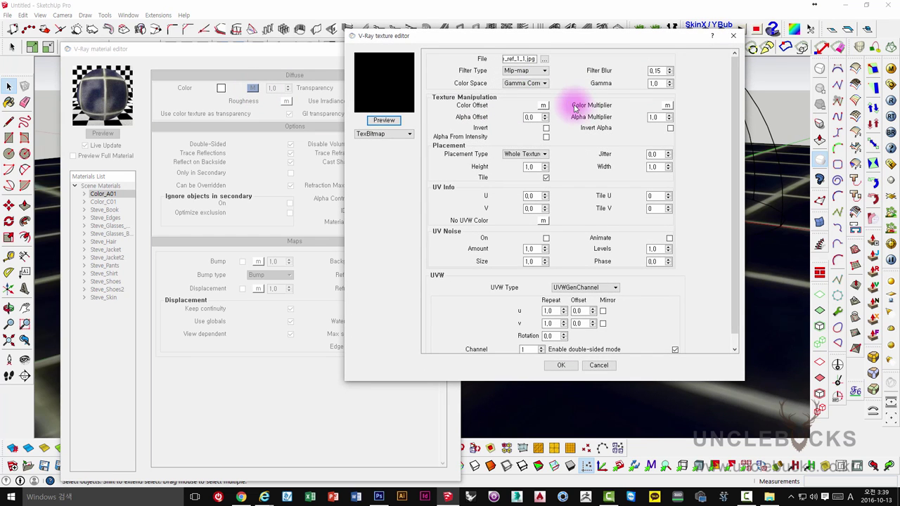
pyautogui.click(544, 60)
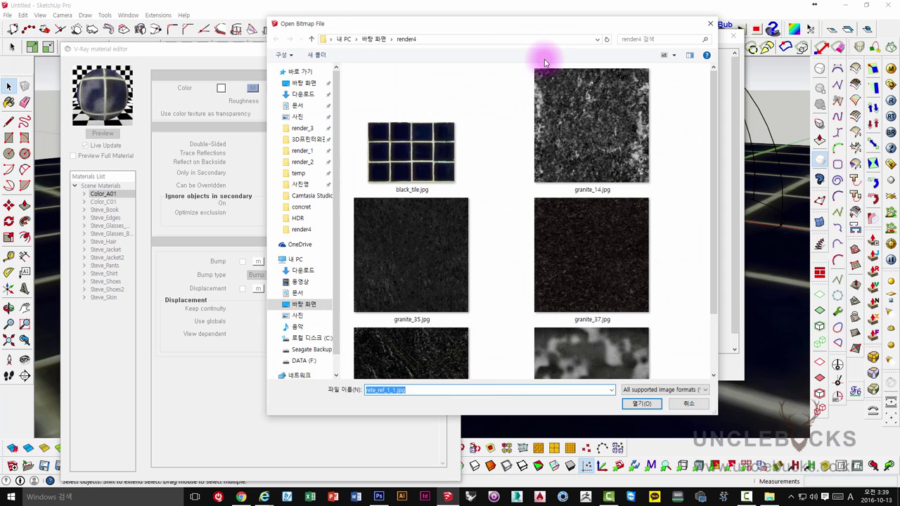
pyautogui.click(303, 150)
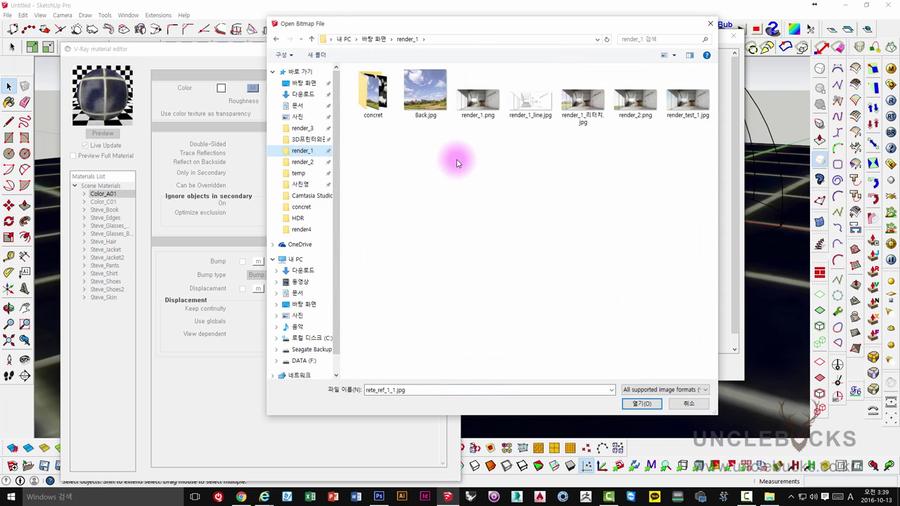
pyautogui.doubleClick(372, 90)
pyautogui.click(373, 160)
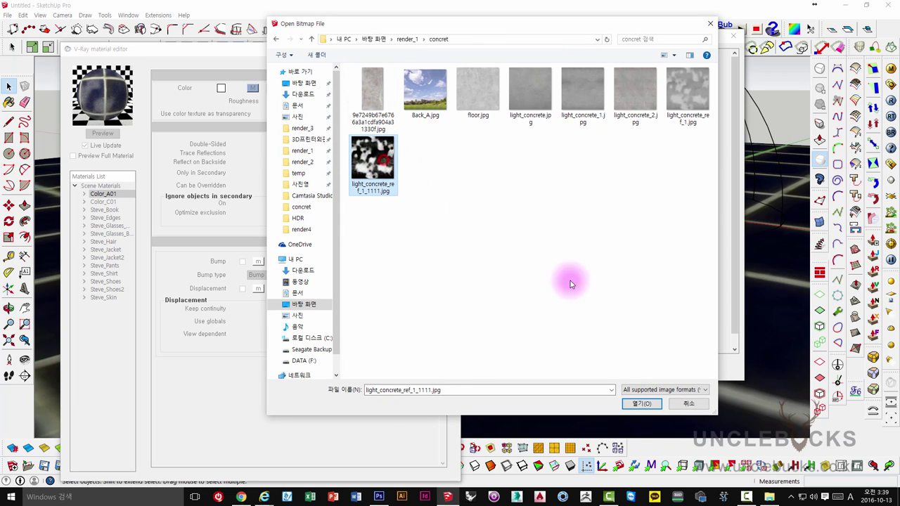
pyautogui.click(638, 404)
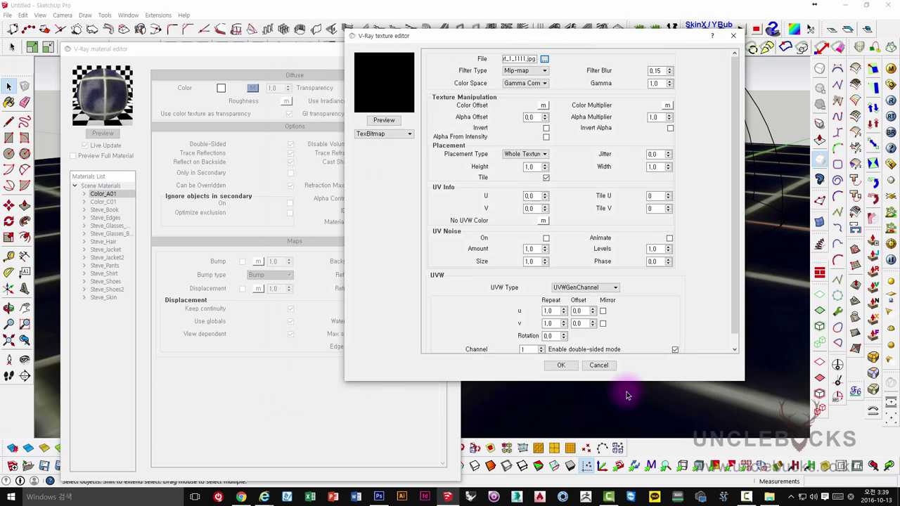
pyautogui.click(561, 365)
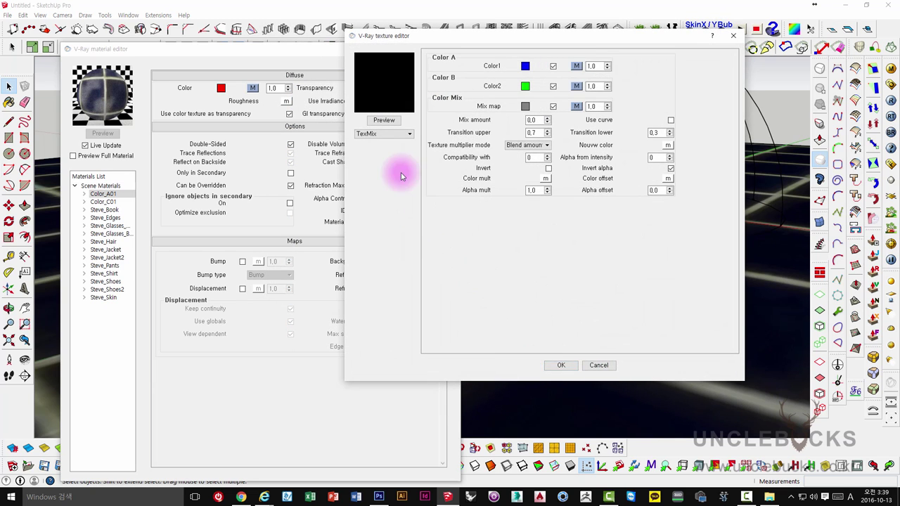
pyautogui.click(559, 365)
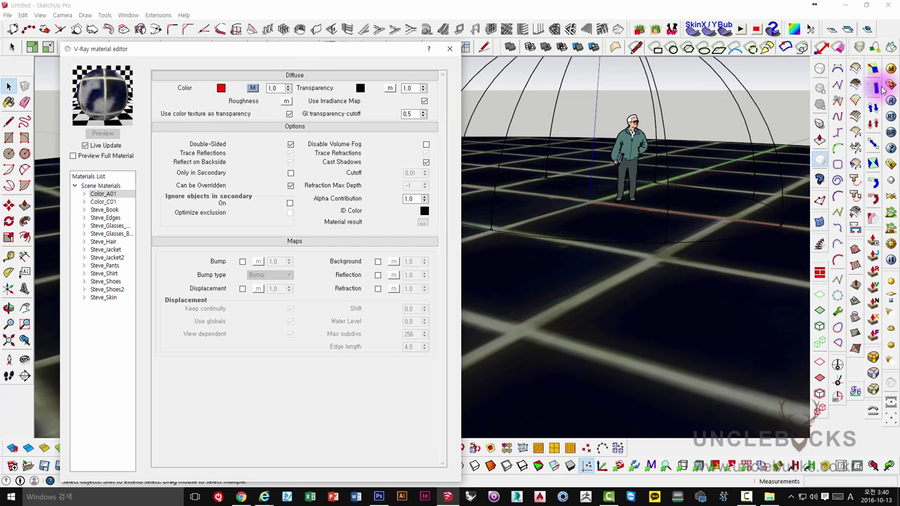
# Render the scene with the new concrete mask, then close the frame buffer and progress windows.
pyautogui.click(451, 51)
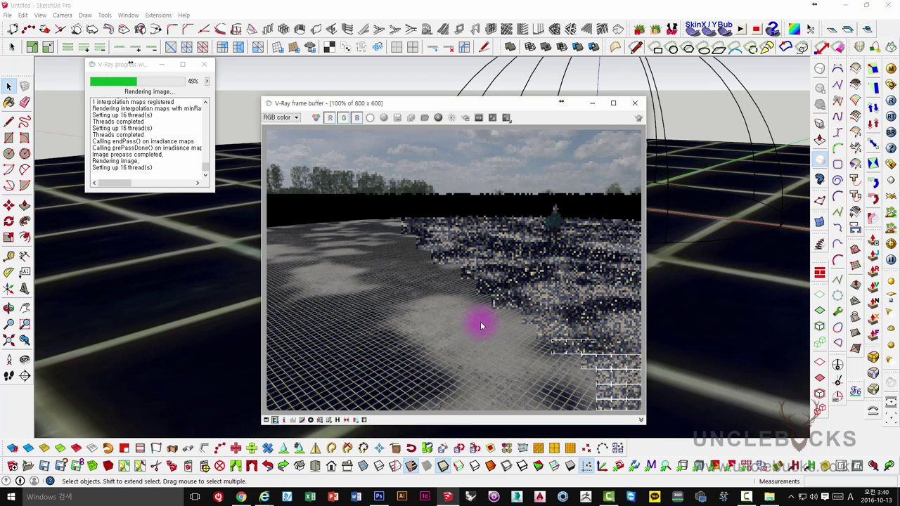
pyautogui.click(633, 105)
pyautogui.click(204, 64)
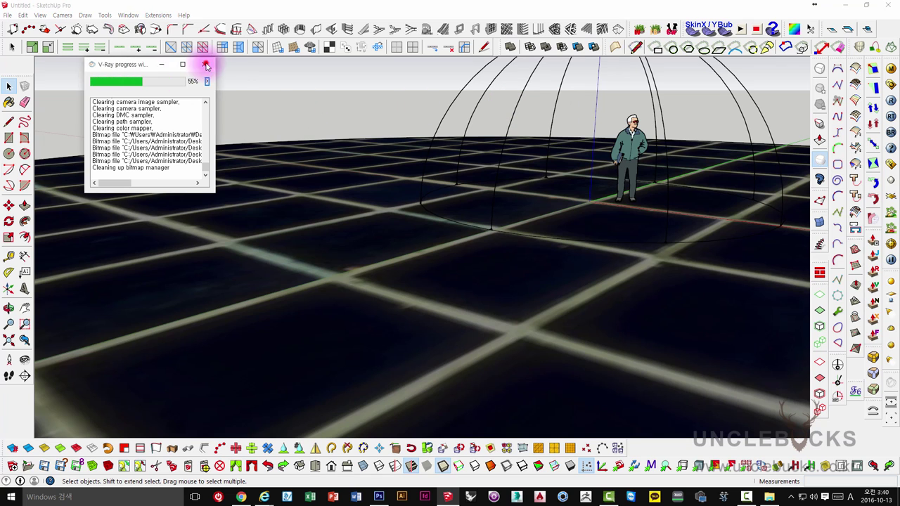
pyautogui.moveTo(409, 253); pyautogui.dragTo(457, 211, button='middle')
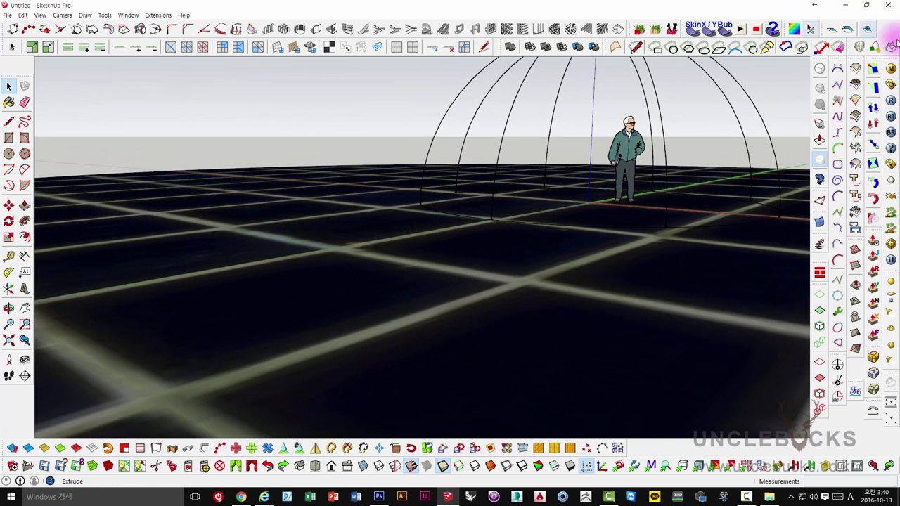
# Create a Reflection layer on Color_A01 through its Create Layer menu and view its settings.
pyautogui.click(891, 68)
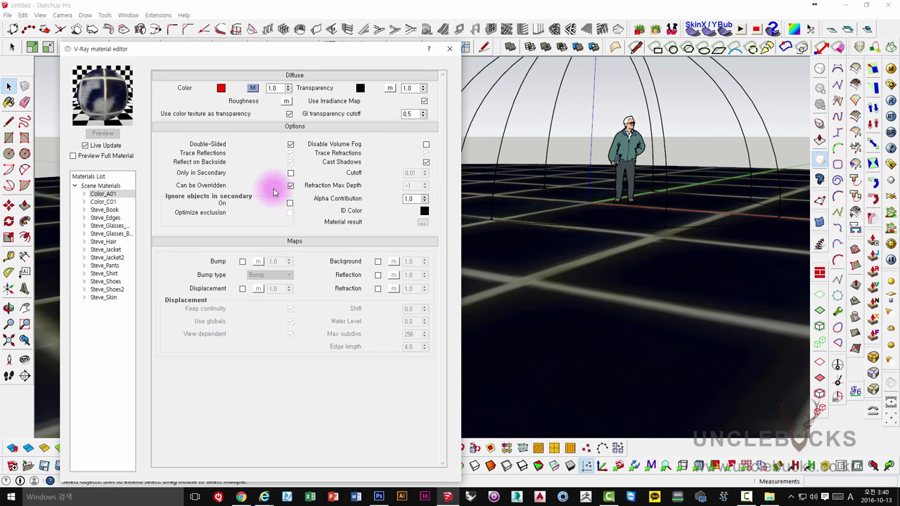
pyautogui.rightClick(93, 196)
pyautogui.moveTo(124, 201)
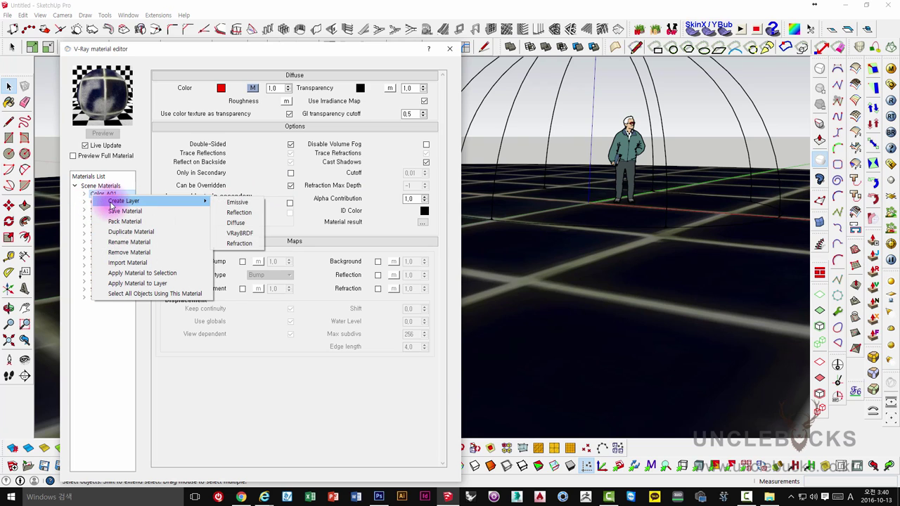
pyautogui.click(237, 212)
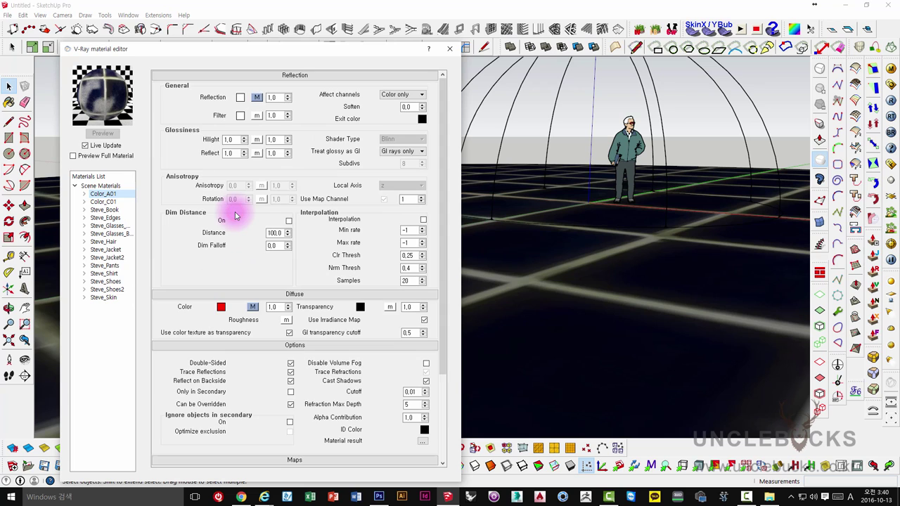
pyautogui.click(106, 195)
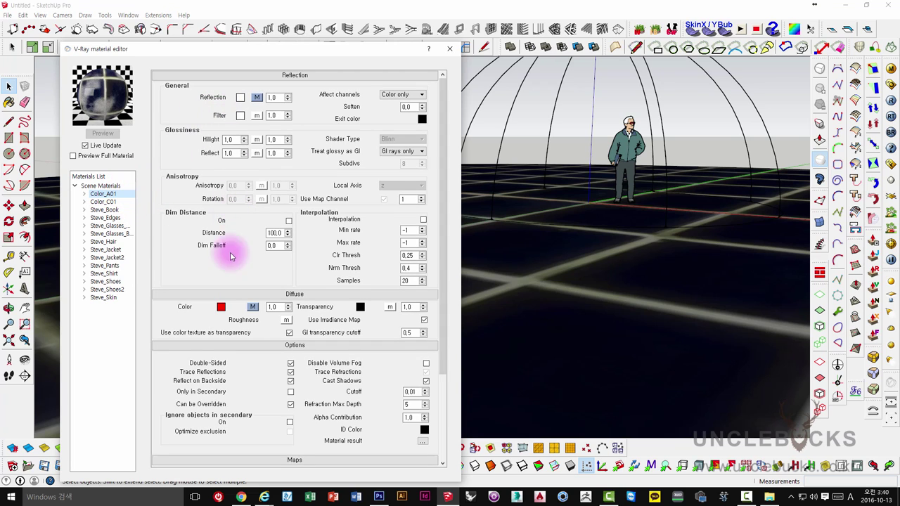
pyautogui.click(252, 308)
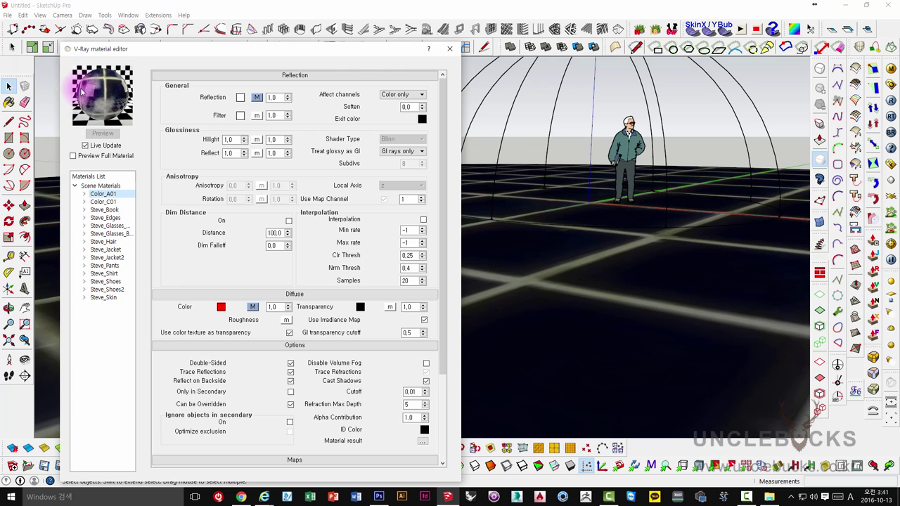
pyautogui.moveTo(514, 176); pyautogui.dragTo(527, 215, button='middle')
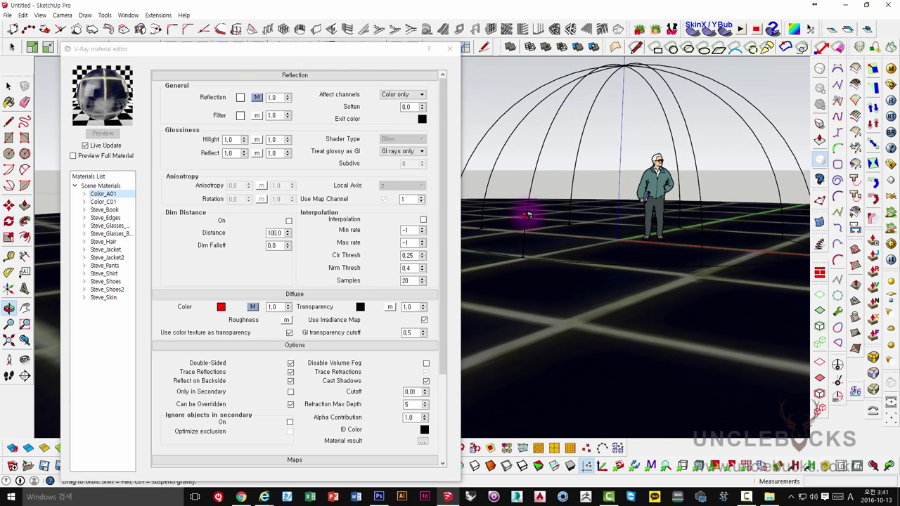
pyautogui.moveTo(397, 201); pyautogui.dragTo(407, 199)
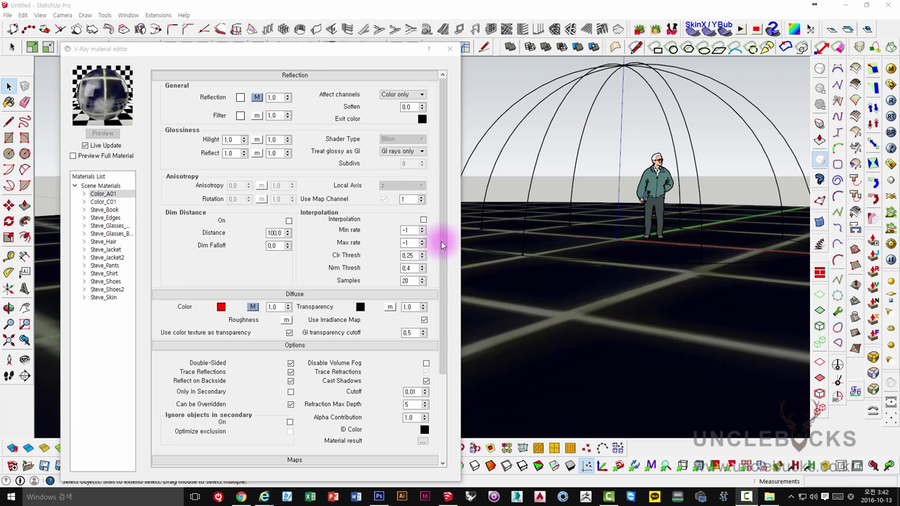
# Load light_concrete_ref_1_1111.jpg as a TexBitmap map on Color_A01's reflection layer.
pyautogui.click(257, 116)
pyautogui.click(258, 116)
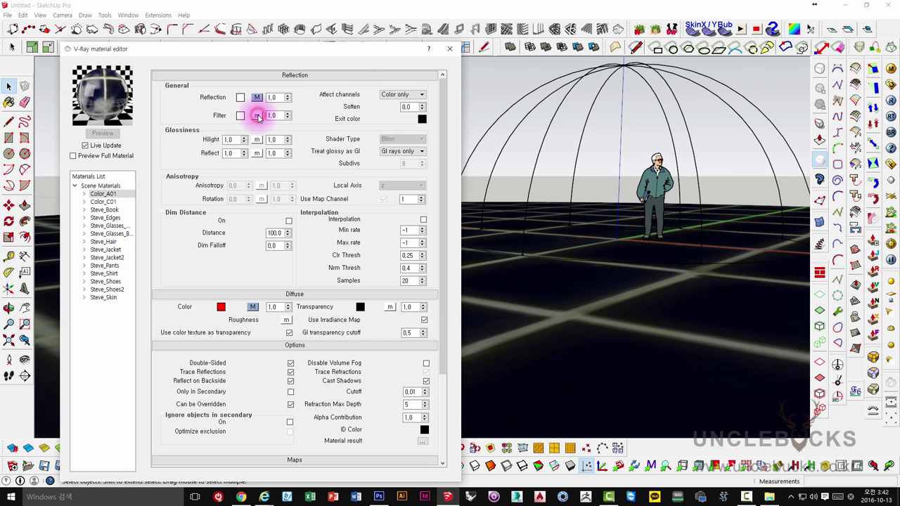
pyautogui.click(363, 134)
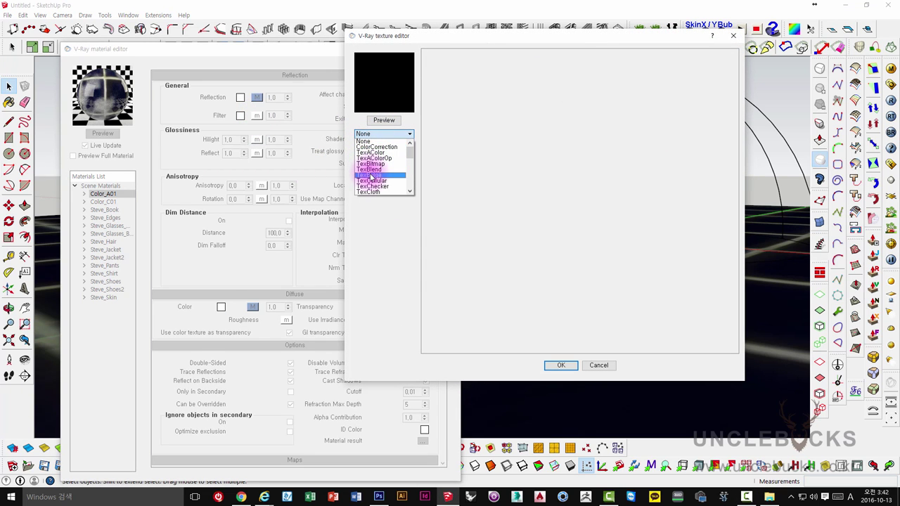
pyautogui.click(371, 164)
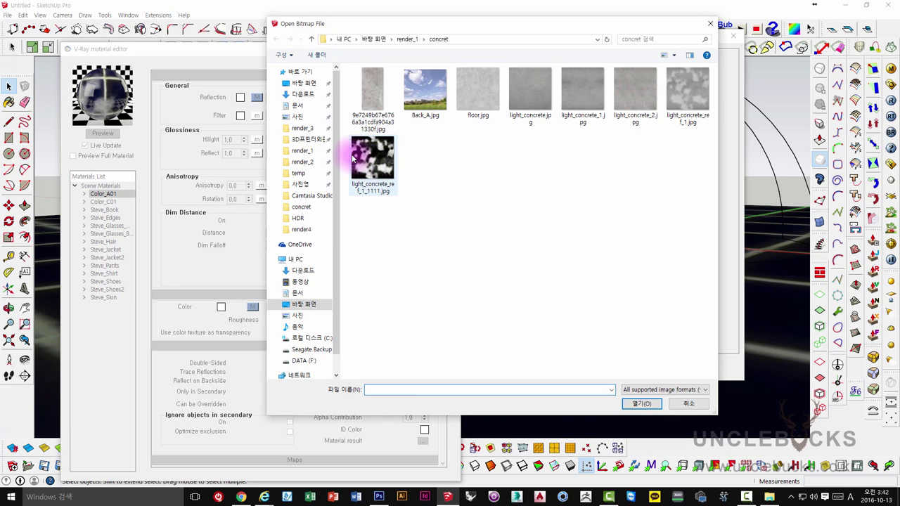
pyautogui.moveTo(373, 149)
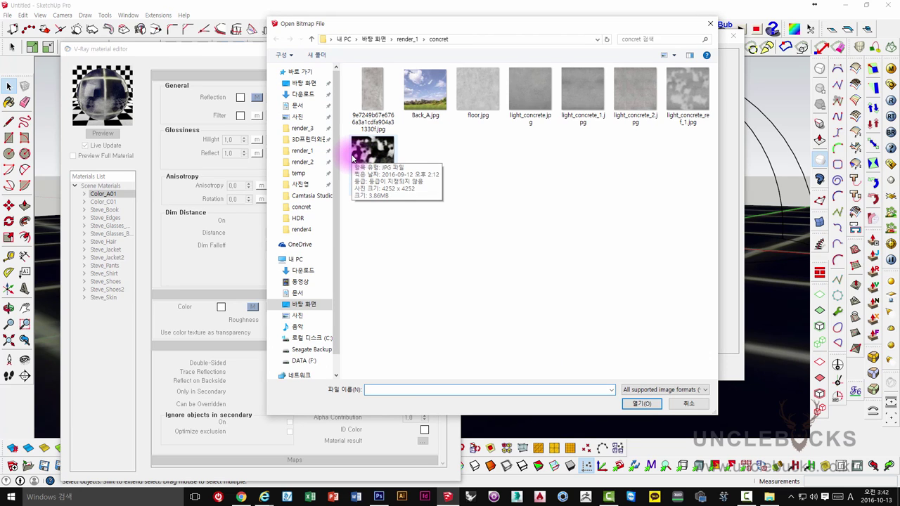
pyautogui.click(398, 206)
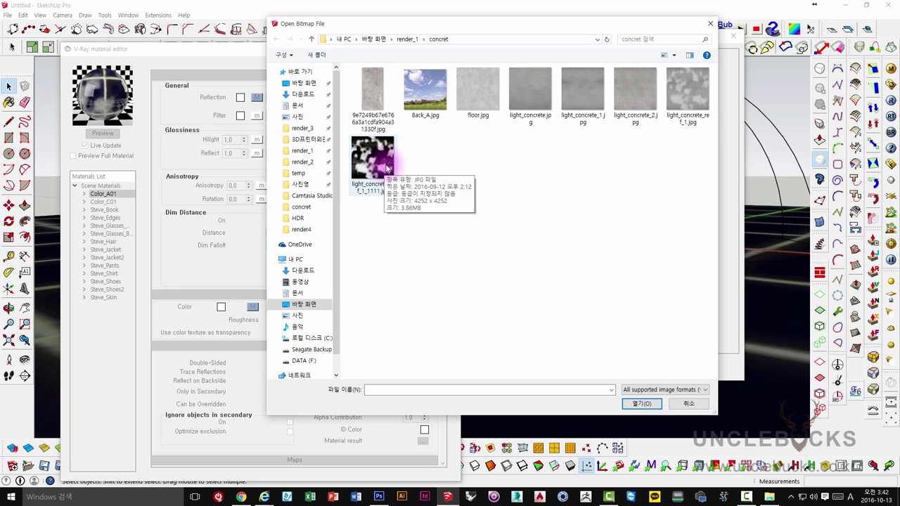
pyautogui.click(380, 162)
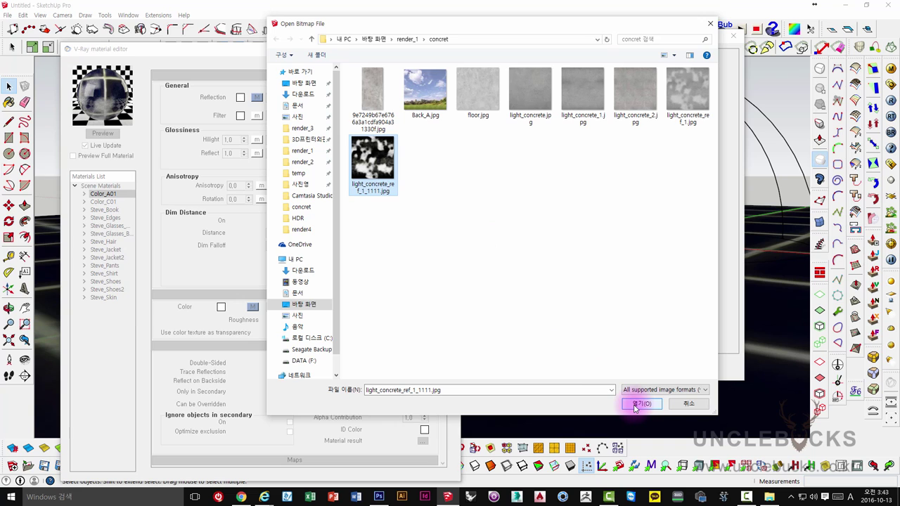
pyautogui.click(635, 406)
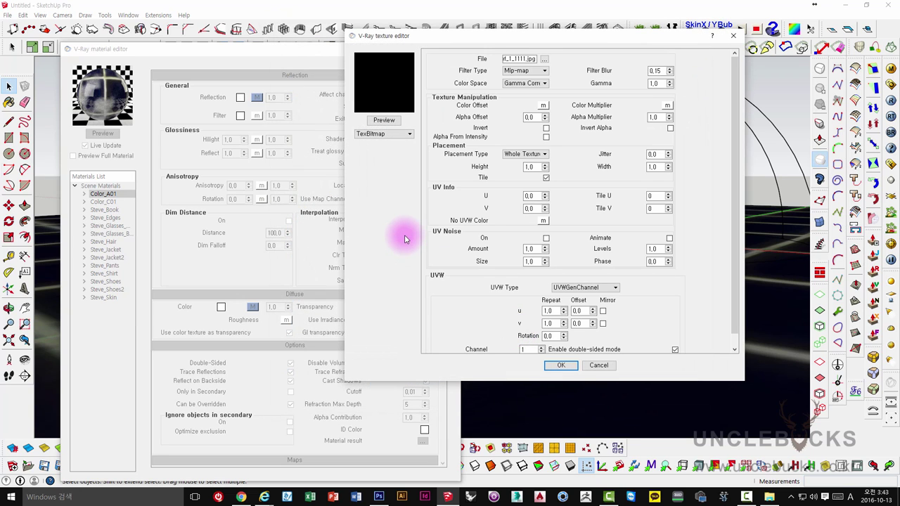
pyautogui.click(384, 120)
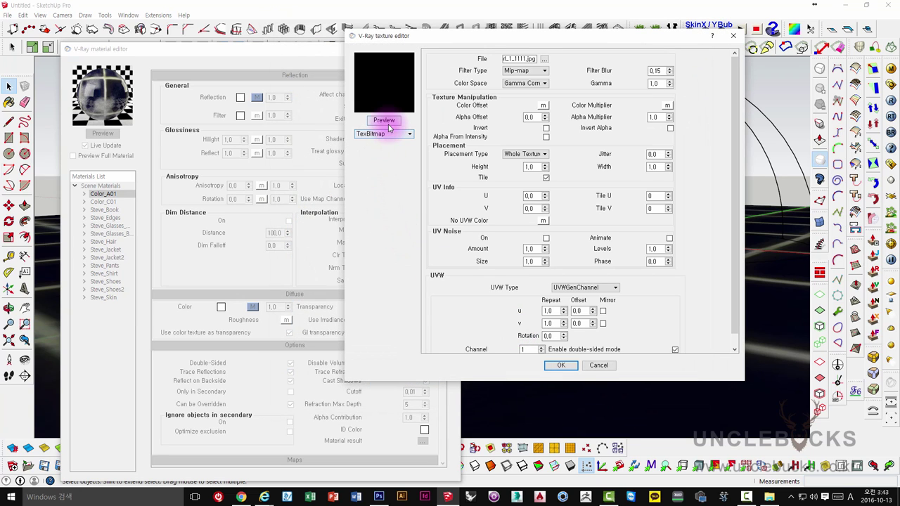
pyautogui.click(555, 366)
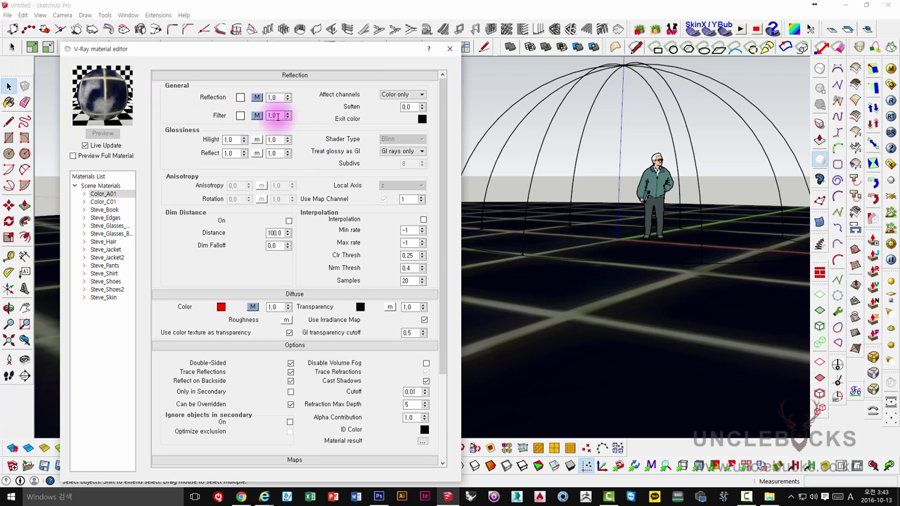
# Apply the same concrete map to the reflection filter, then switch to the texture in Photoshop.
pyautogui.click(259, 116)
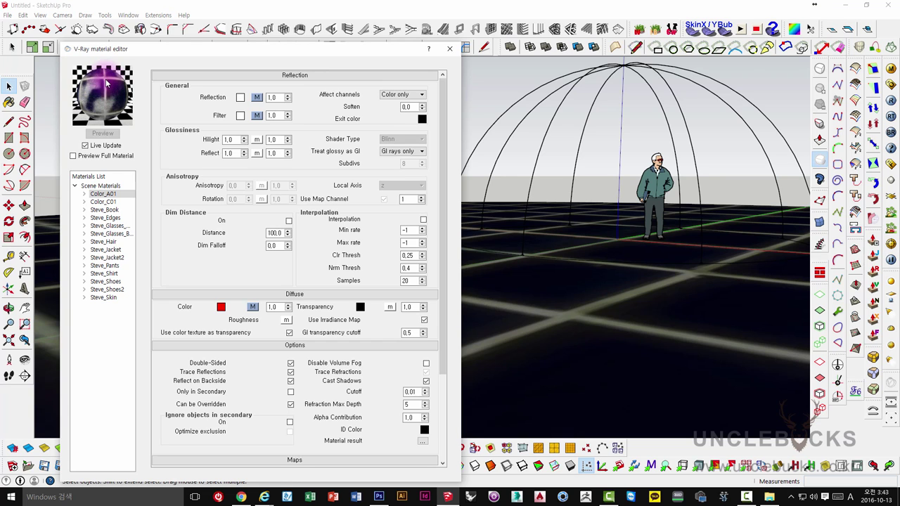
pyautogui.click(380, 496)
# Invert the concrete texture and save it as the JPEG light_concrete_ref_1_1111_222.jpg.
pyautogui.click(61, 8)
pyautogui.moveTo(77, 31)
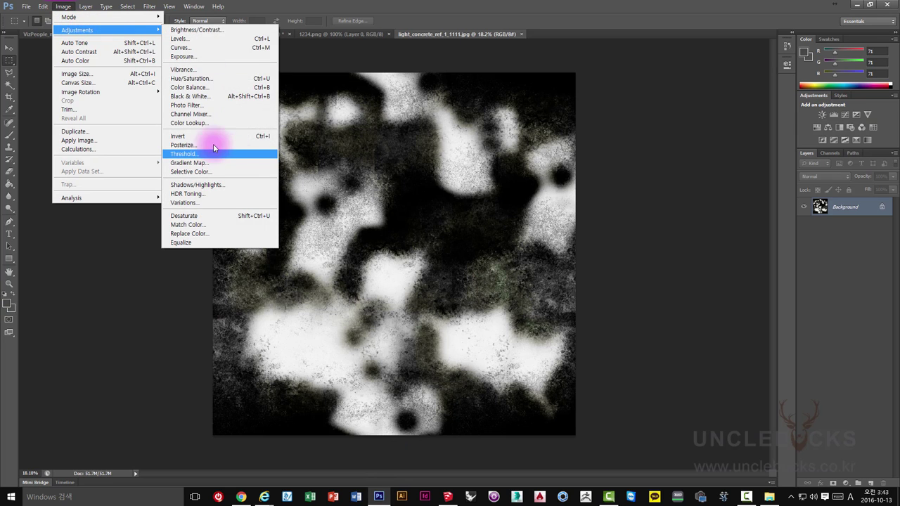
pyautogui.click(201, 136)
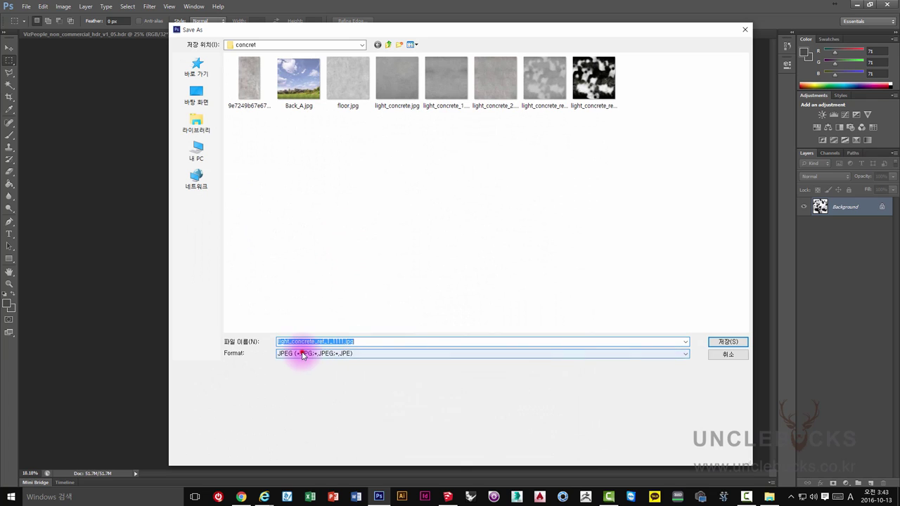
pyautogui.click(302, 354)
pyautogui.click(341, 342)
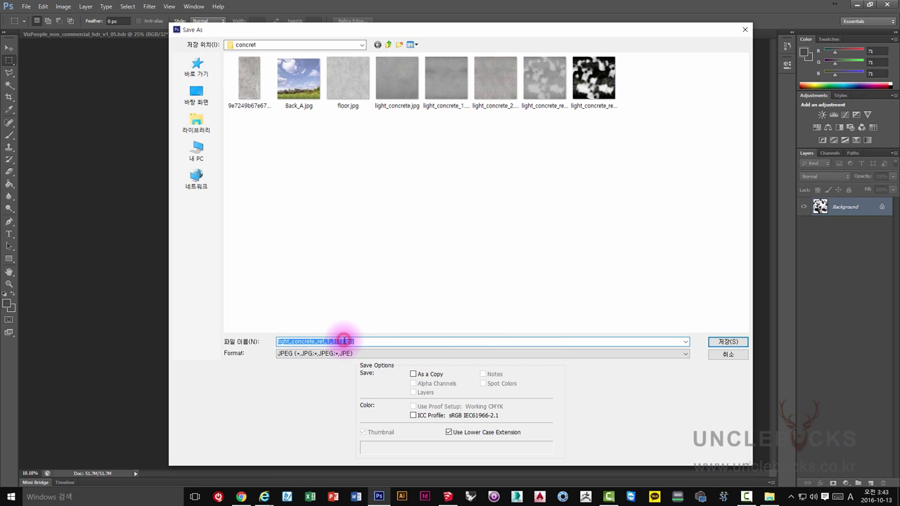
pyautogui.click(342, 342)
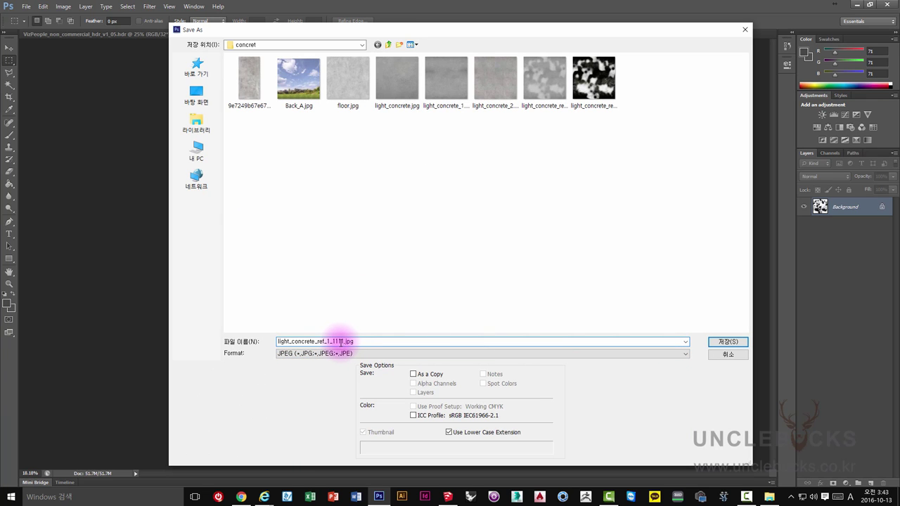
pyautogui.click(344, 342)
pyautogui.write('1_22')
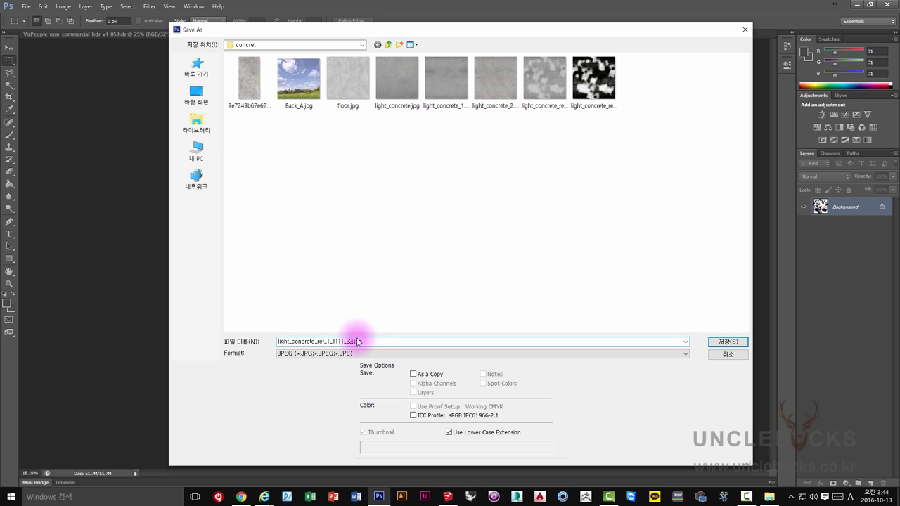
pyautogui.press('Return')
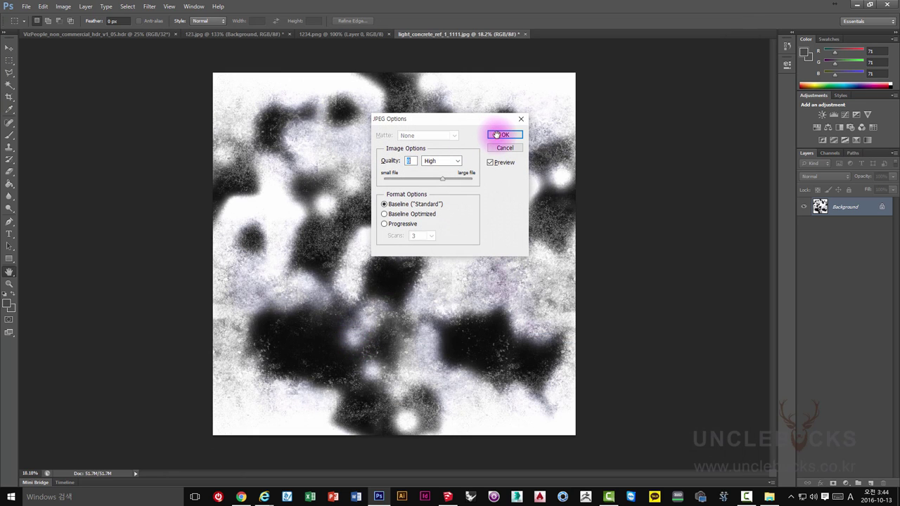
pyautogui.click(496, 134)
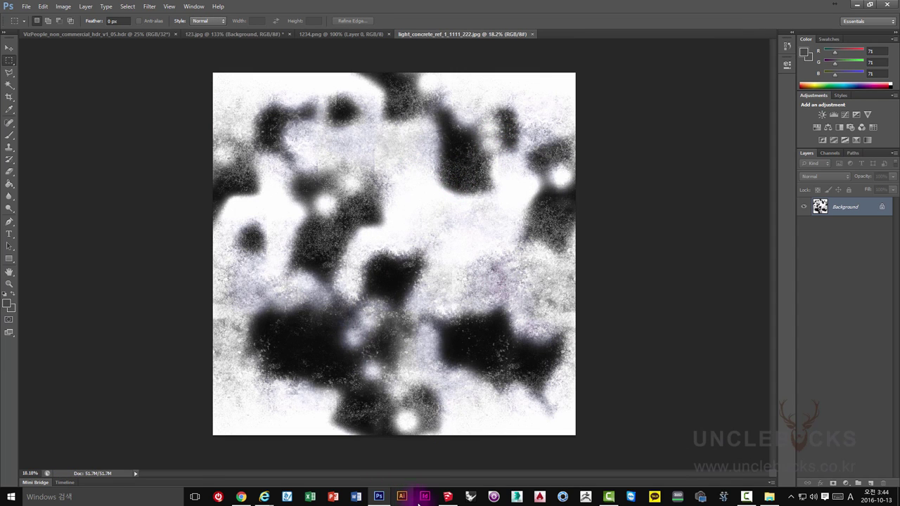
# Load the inverted light_concrete_ref_1_1111_222.jpg into the reflection filter map and accept it.
pyautogui.moveTo(447, 497)
pyautogui.click(451, 457)
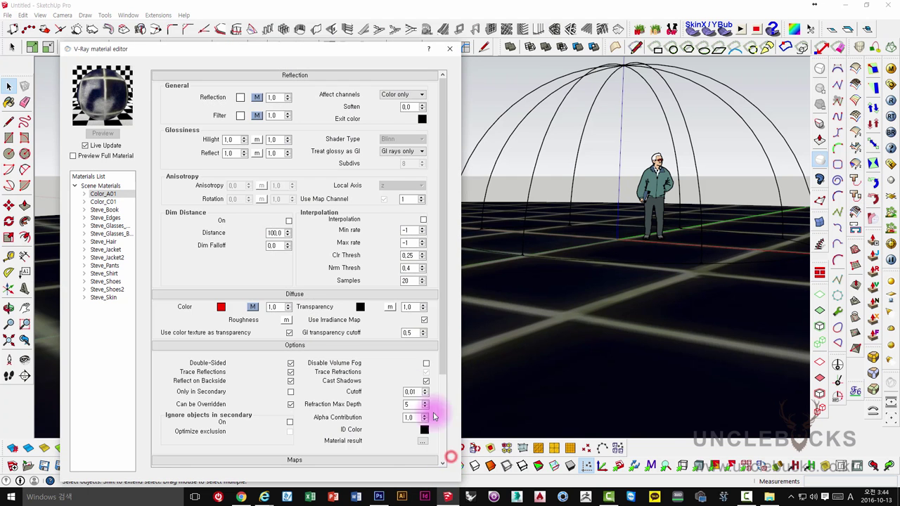
pyautogui.click(257, 116)
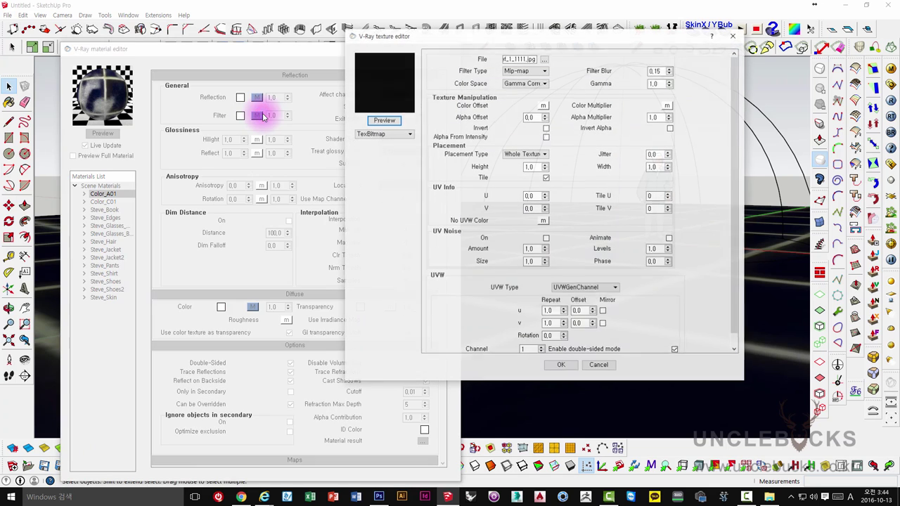
pyautogui.click(543, 59)
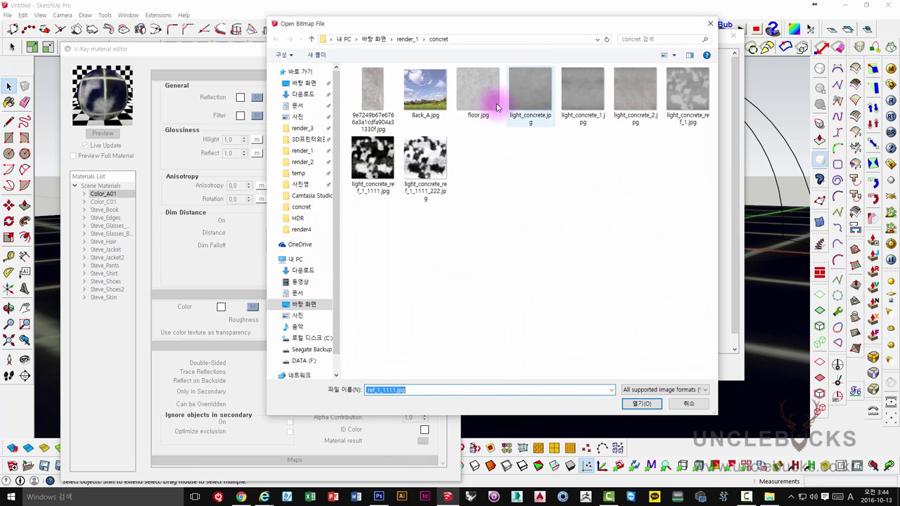
pyautogui.click(425, 162)
pyautogui.click(646, 406)
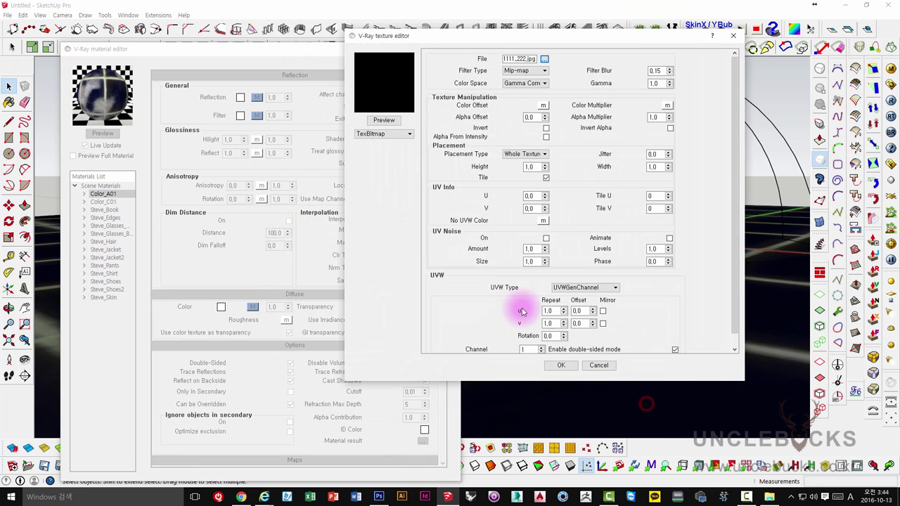
pyautogui.click(561, 365)
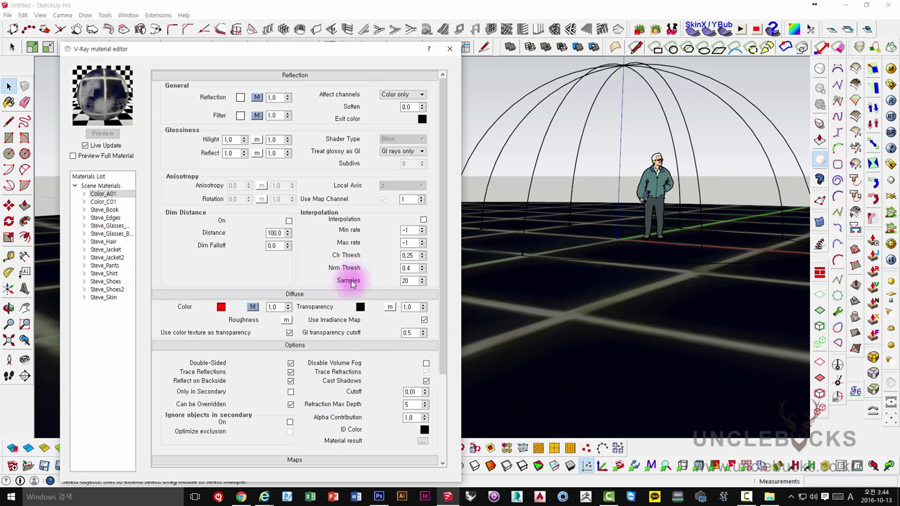
pyautogui.moveTo(550, 210); pyautogui.dragTo(553, 201, button='middle')
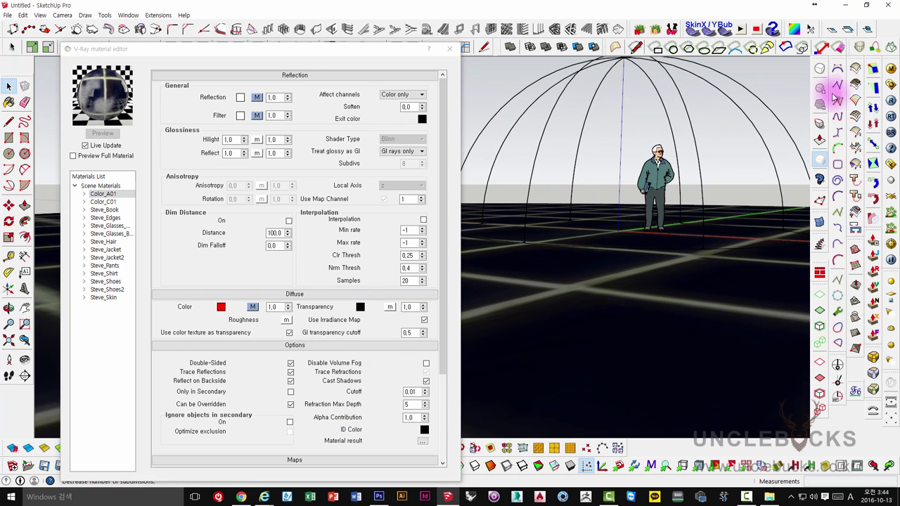
# Render with the new reflection maps and move the frame buffer up-right to inspect the wet ground.
pyautogui.click(891, 100)
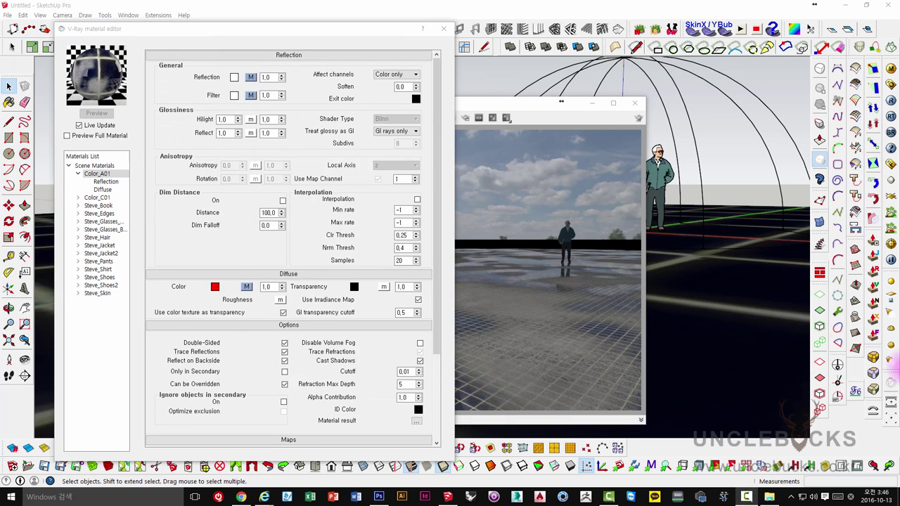
pyautogui.click(575, 288)
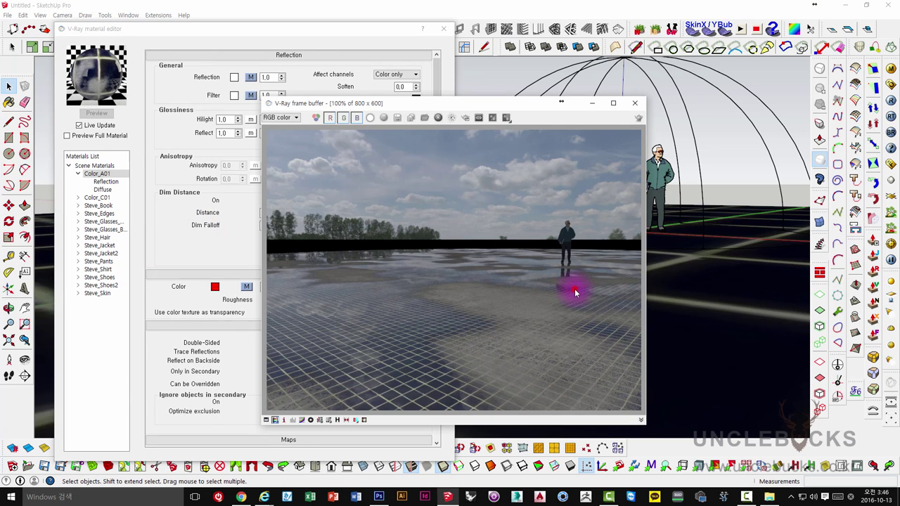
pyautogui.moveTo(380, 101); pyautogui.dragTo(482, 30)
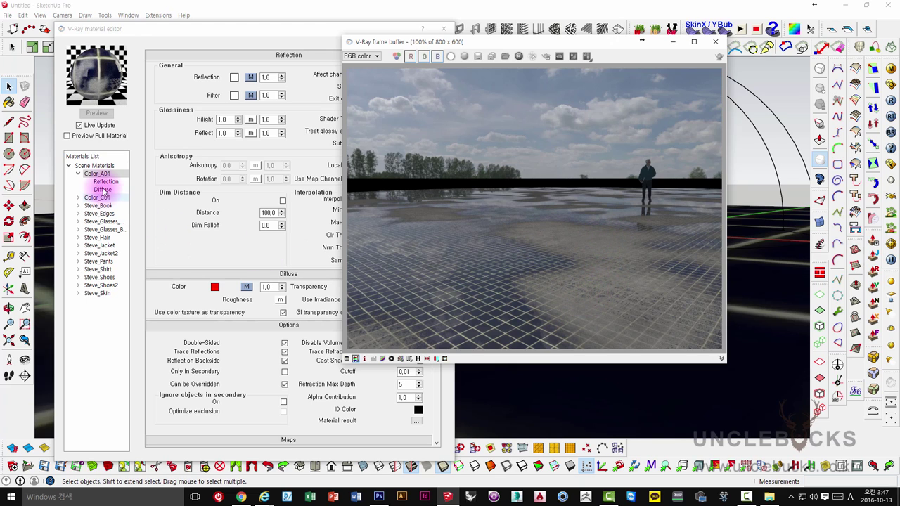
# Create a Reflection1 layer on Color_A01, then inspect Reflection1, Reflection and the whole material.
pyautogui.click(172, 220)
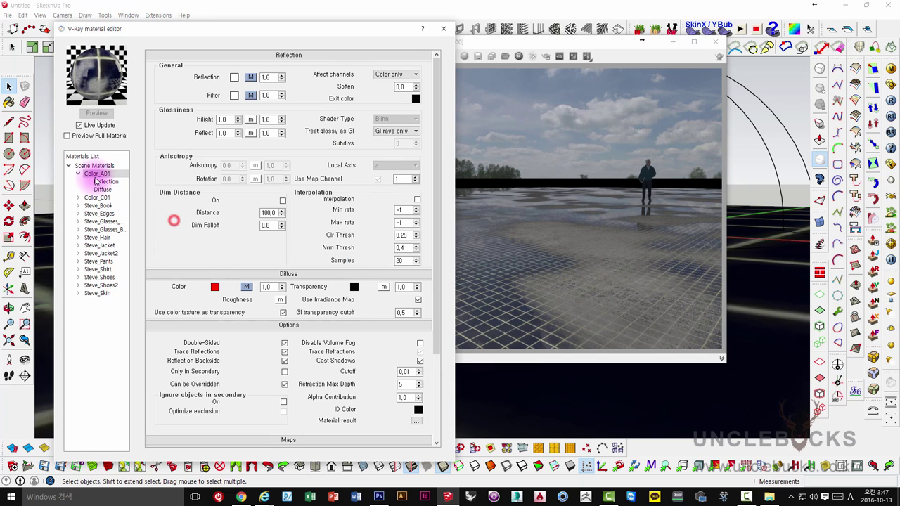
pyautogui.rightClick(95, 177)
pyautogui.moveTo(126, 181)
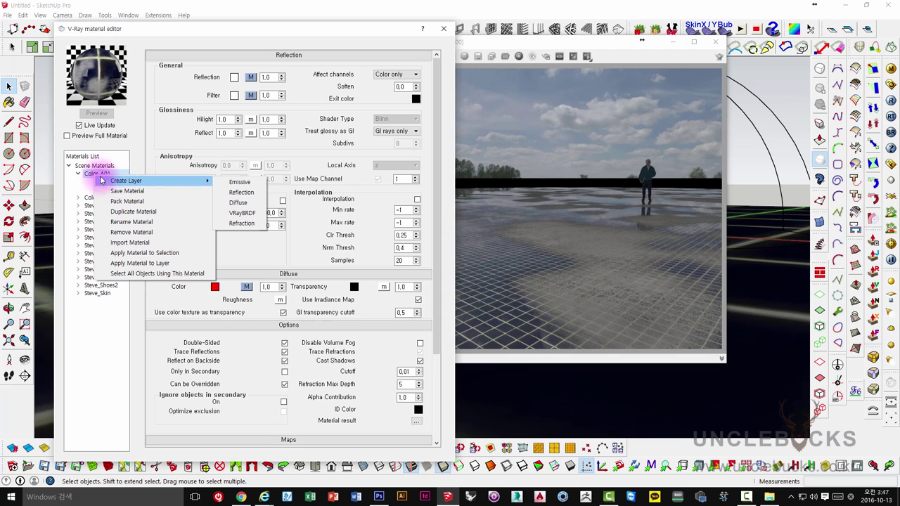
pyautogui.click(242, 193)
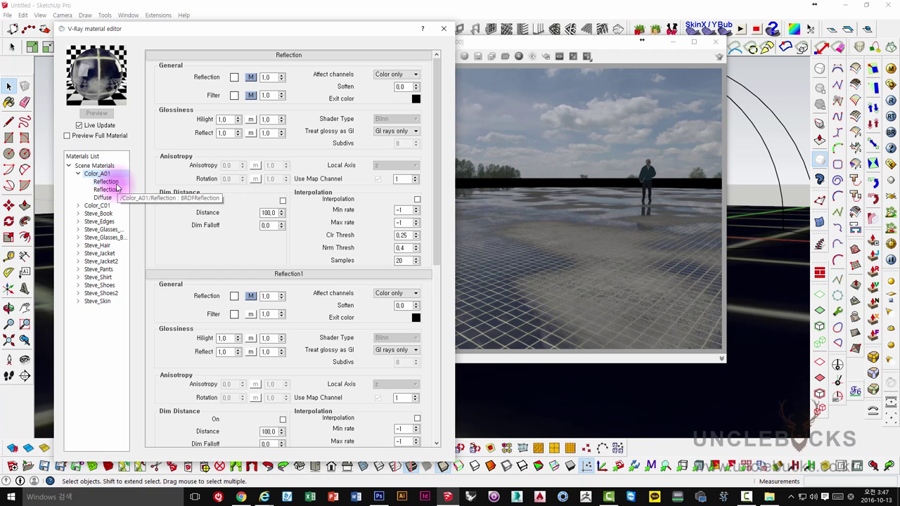
pyautogui.click(251, 96)
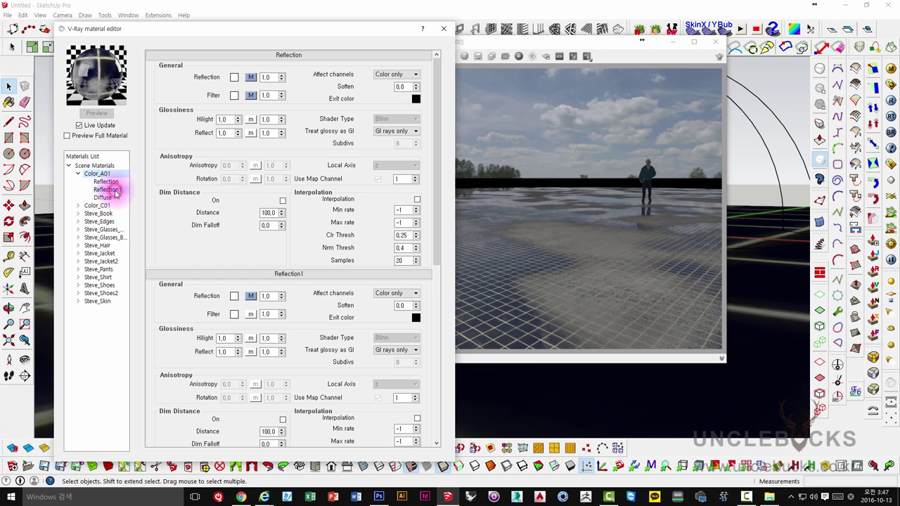
pyautogui.click(116, 191)
pyautogui.click(109, 181)
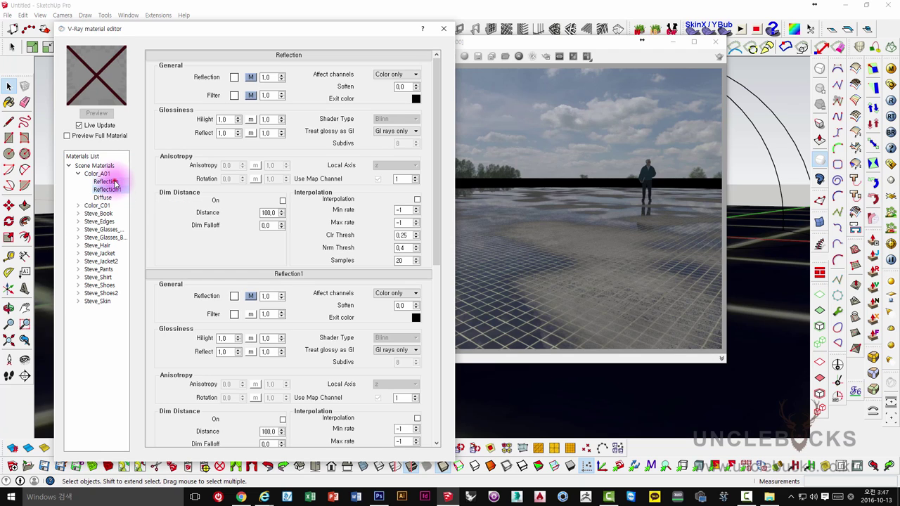
pyautogui.click(99, 173)
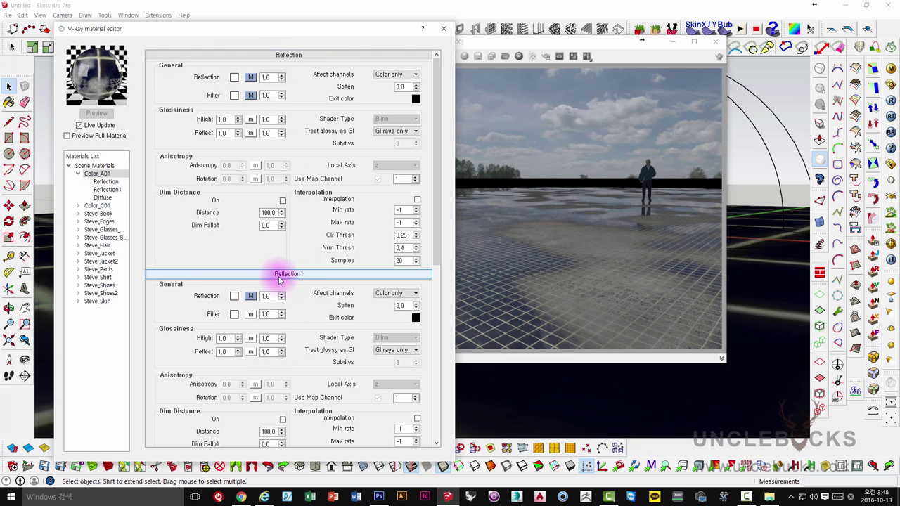
# Set a TexBitmap of light_concrete_ref_1_1111.jpg as Reflection1's filter map and confirm it.
pyautogui.click(252, 315)
pyautogui.click(382, 133)
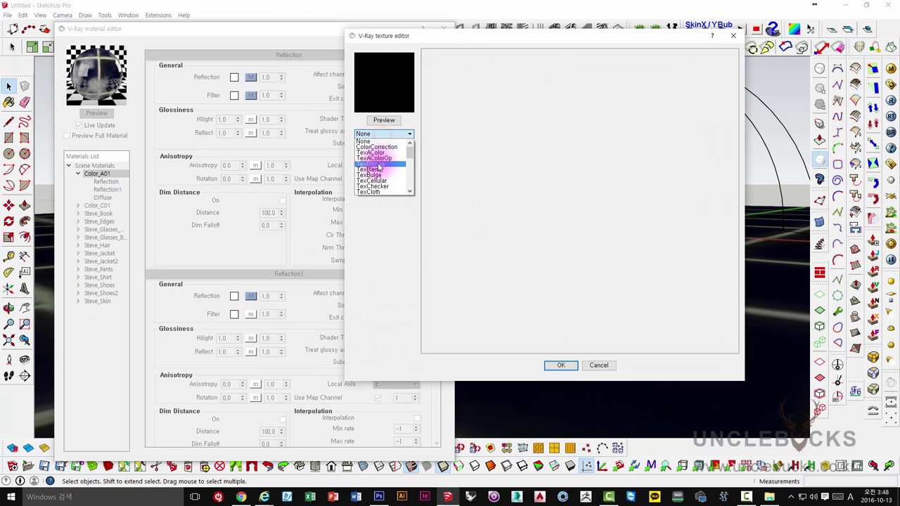
pyautogui.click(378, 164)
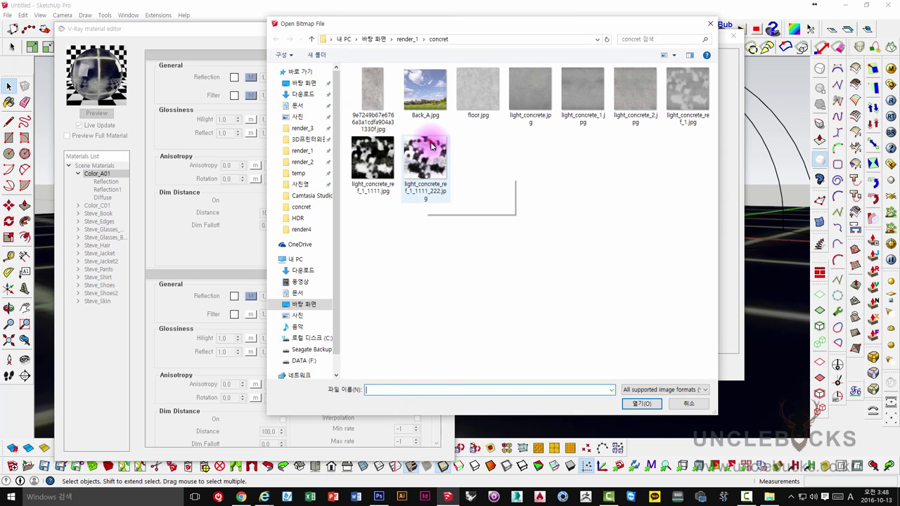
pyautogui.click(432, 145)
pyautogui.click(373, 153)
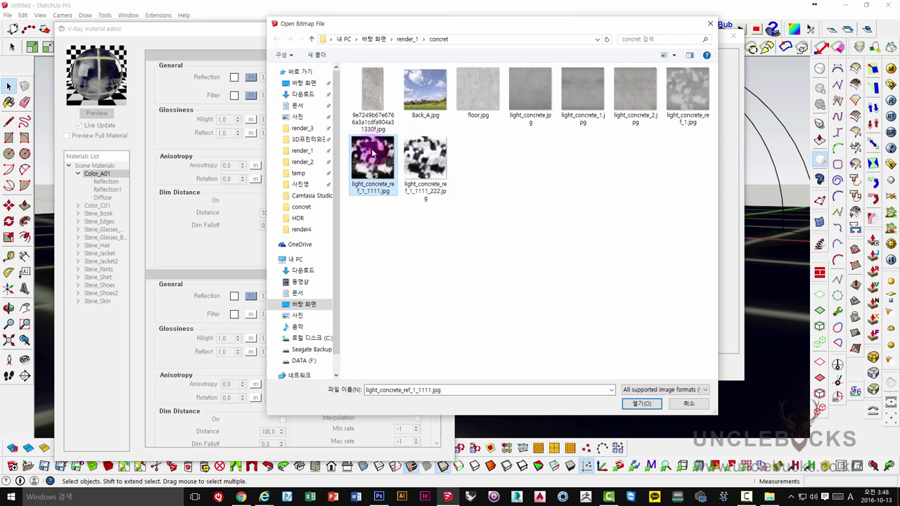
pyautogui.moveTo(373, 157)
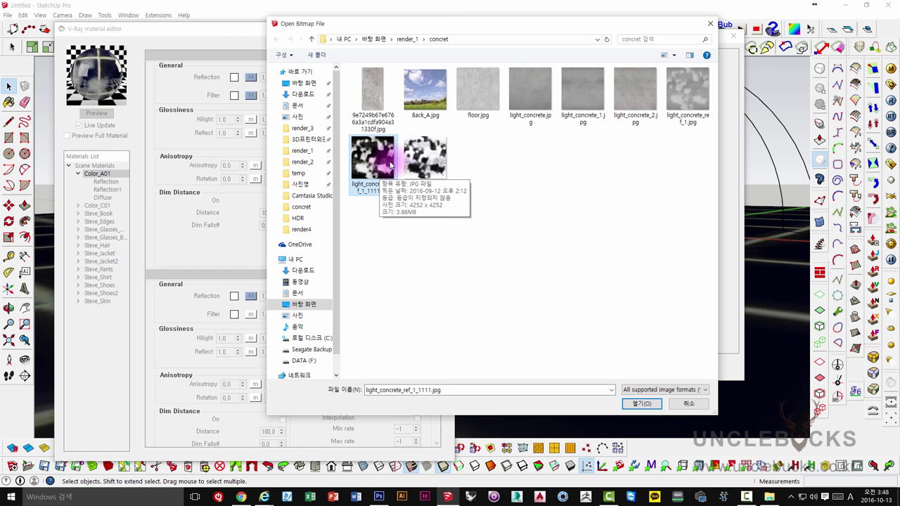
pyautogui.click(638, 403)
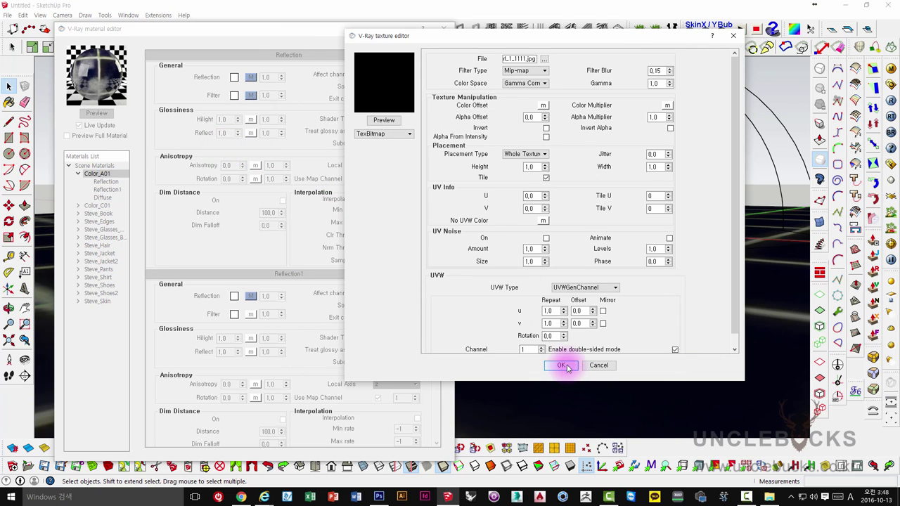
pyautogui.click(567, 366)
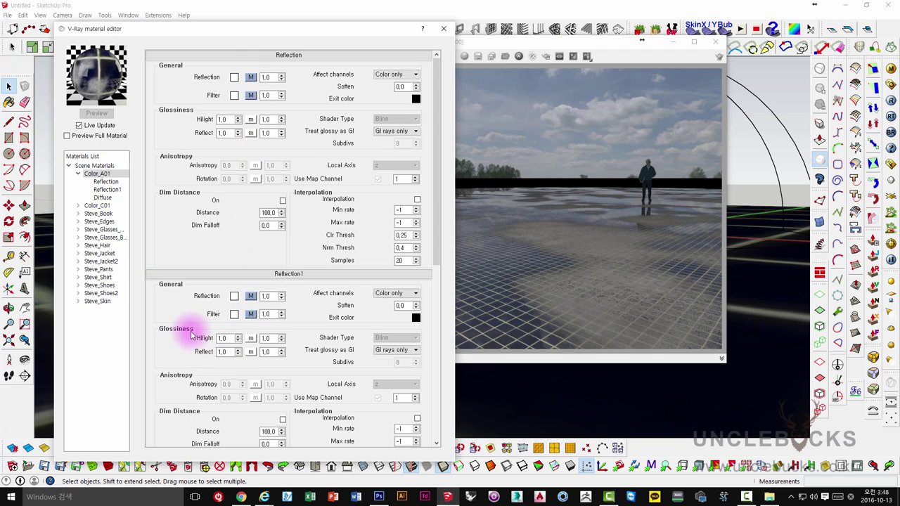
# Enter 0.8 as Reflection1's reflect glossiness and start a new V-Ray render.
pyautogui.doubleClick(229, 351)
pyautogui.write('0,8')
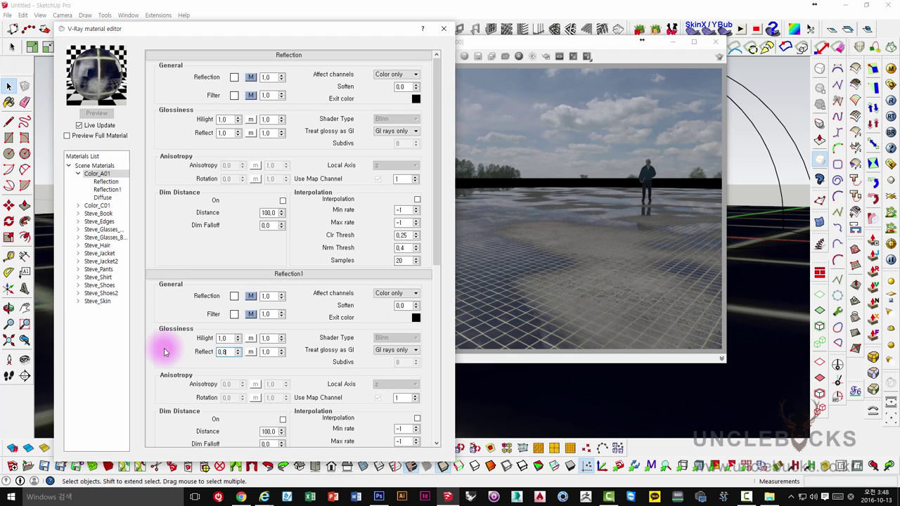
pyautogui.press('Return')
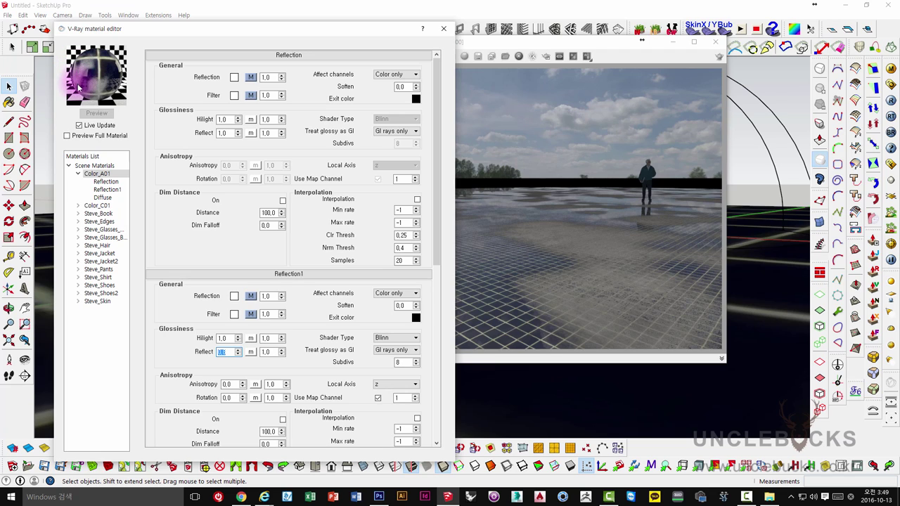
pyautogui.click(227, 352)
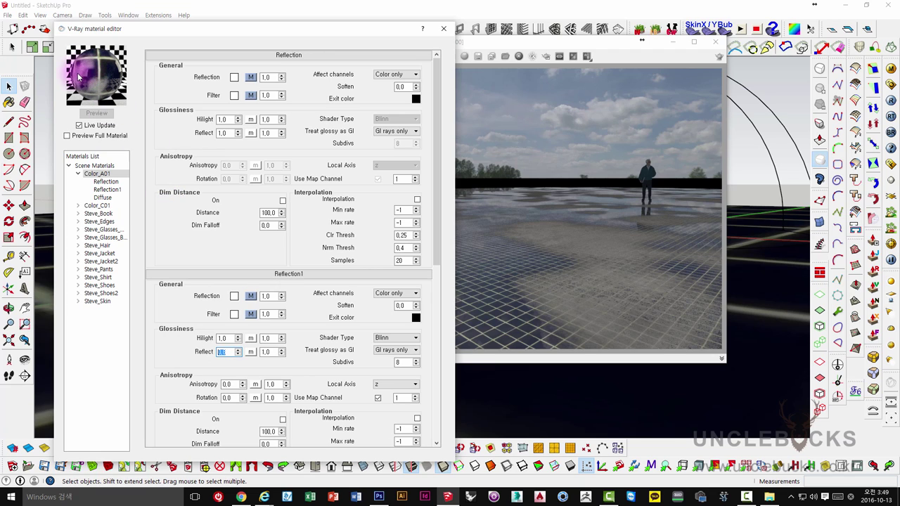
pyautogui.write('0,8')
pyautogui.click(626, 133)
pyautogui.click(874, 105)
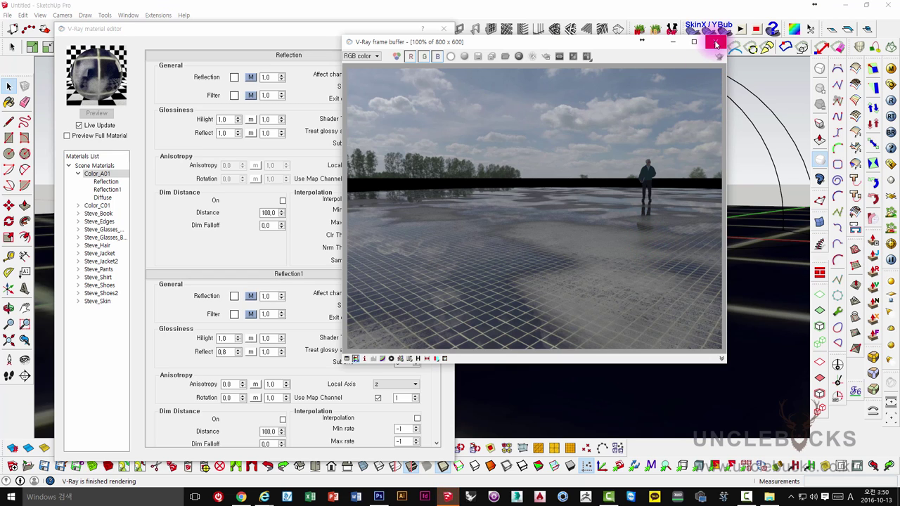
# Close the frame buffer and move the person figure much closer to the camera.
pyautogui.click(716, 43)
pyautogui.click(653, 215)
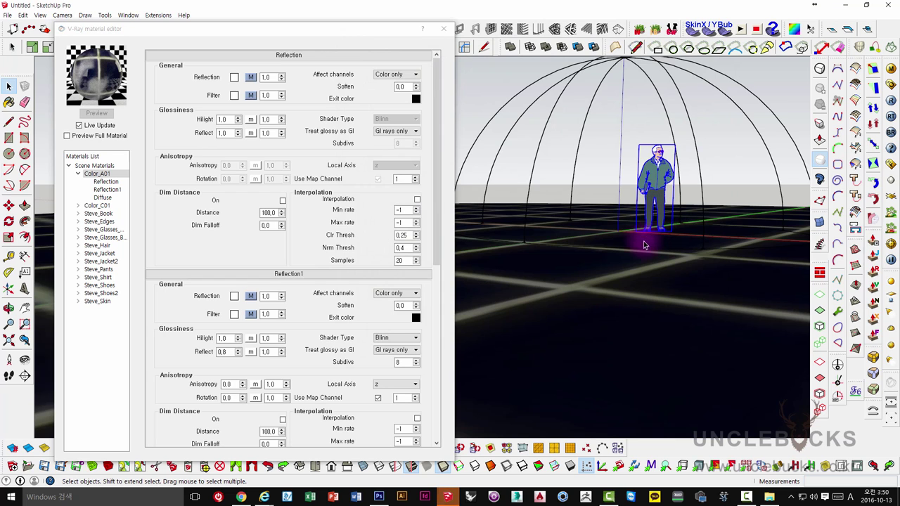
pyautogui.press('m')
pyautogui.click(623, 243)
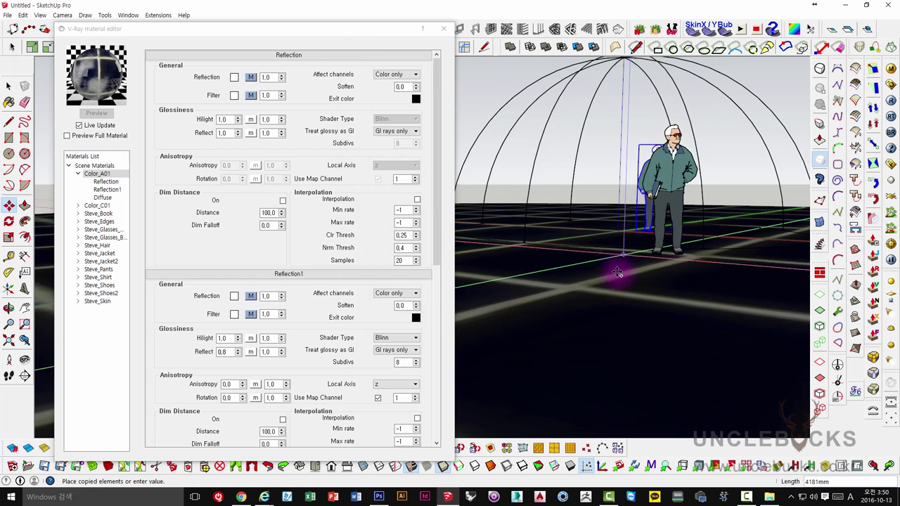
pyautogui.click(511, 336)
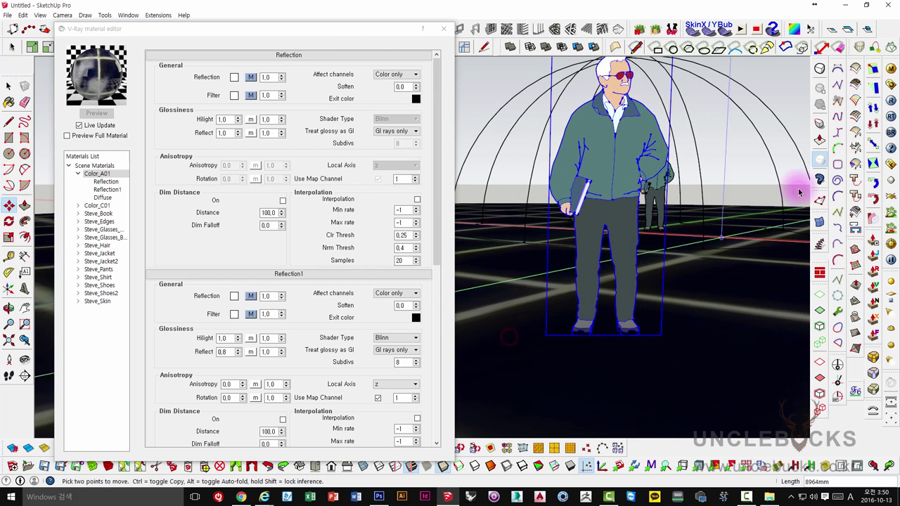
pyautogui.press('space')
# Start a new V-Ray render and arrange the render and material editor windows.
pyautogui.click(890, 100)
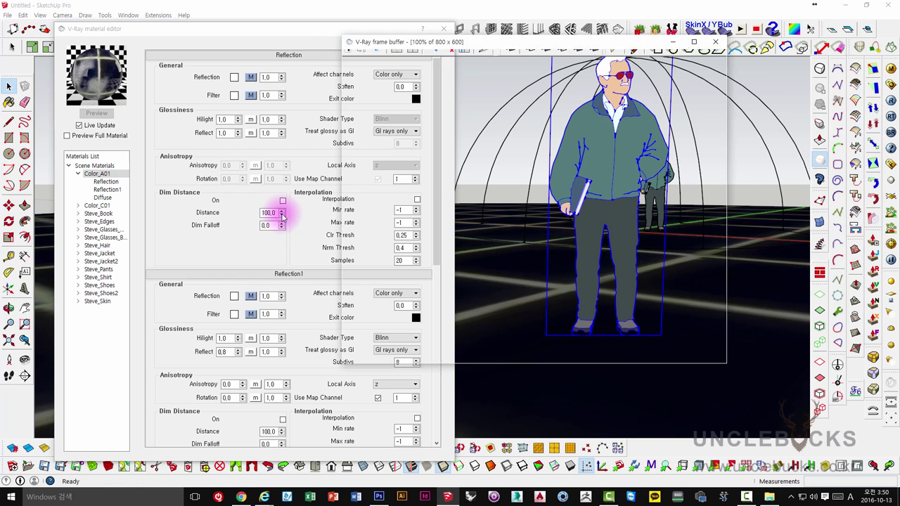
pyautogui.moveTo(415, 48); pyautogui.dragTo(517, 45)
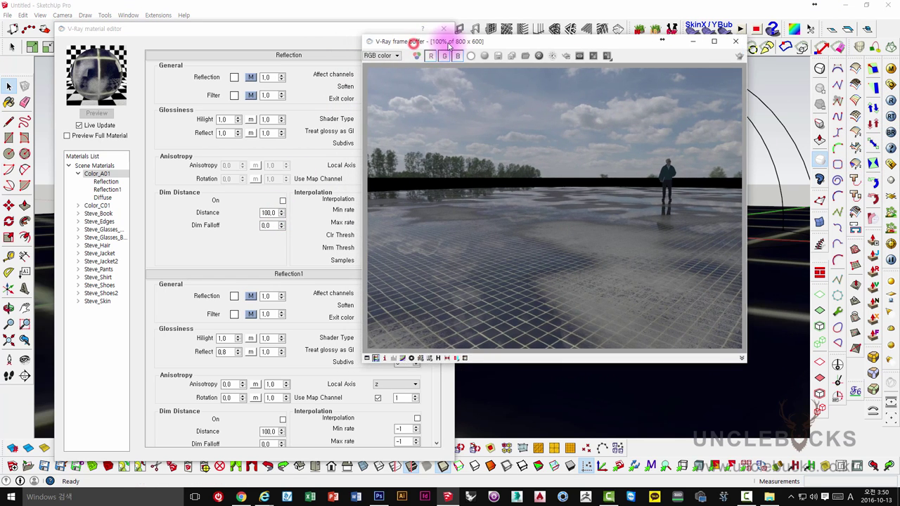
pyautogui.moveTo(368, 28); pyautogui.dragTo(338, 14)
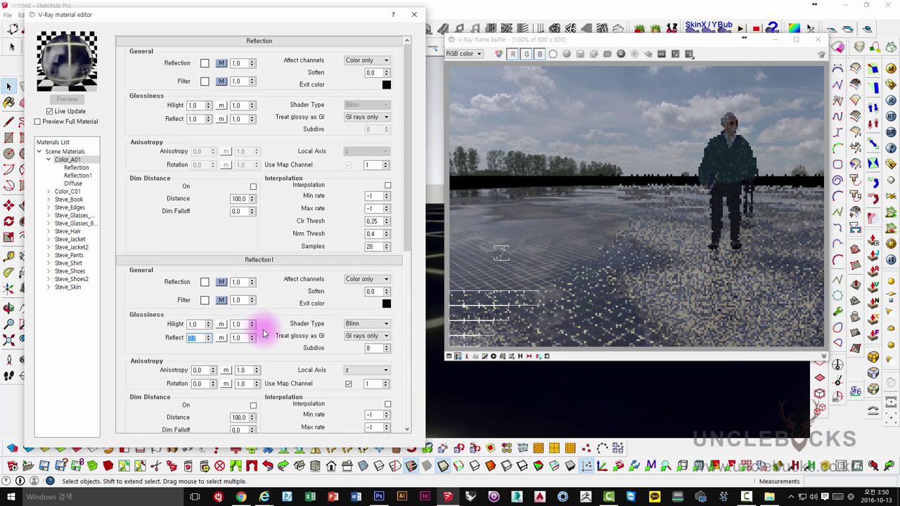
# Let the render finish while selecting the second-layer and main Reflection amount values.
pyautogui.click(238, 300)
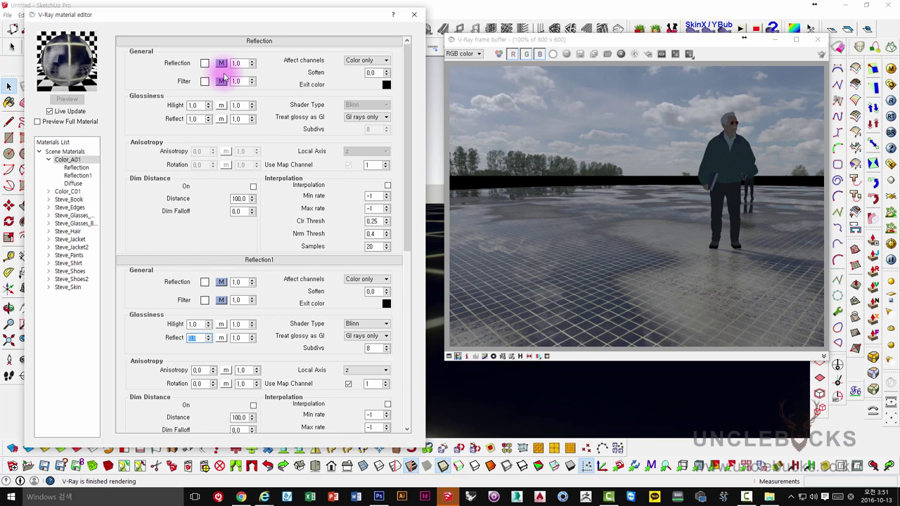
pyautogui.moveTo(201, 21); pyautogui.dragTo(215, 21)
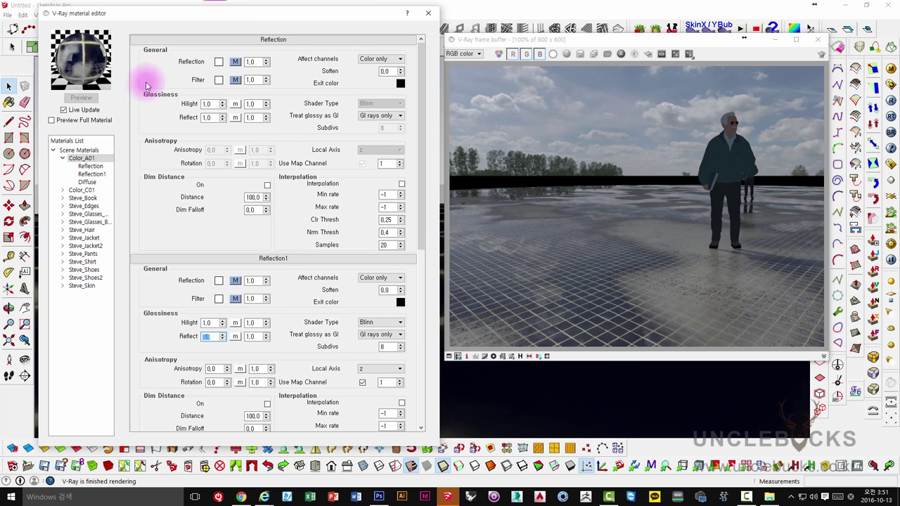
pyautogui.click(251, 62)
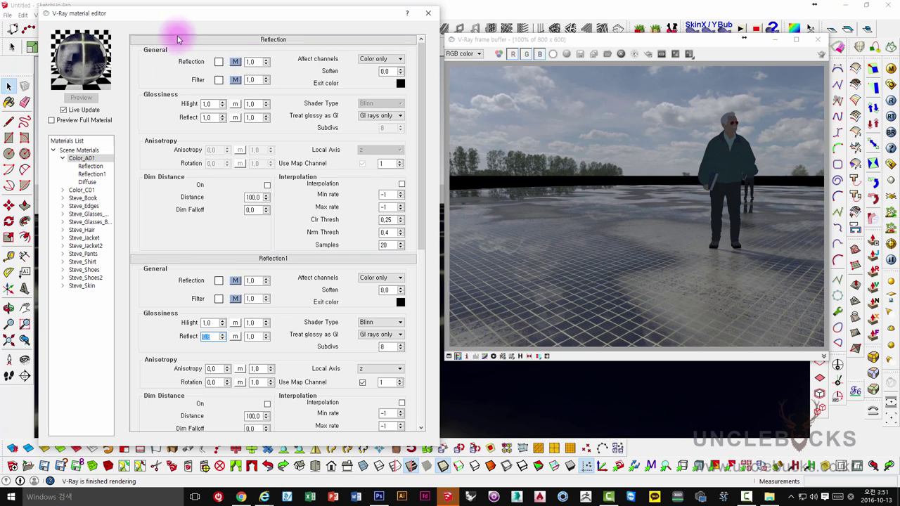
pyautogui.moveTo(181, 19)
pyautogui.mouseDown()
pyautogui.moveTo(160, 14)
pyautogui.moveTo(178, 17)
pyautogui.mouseUp()
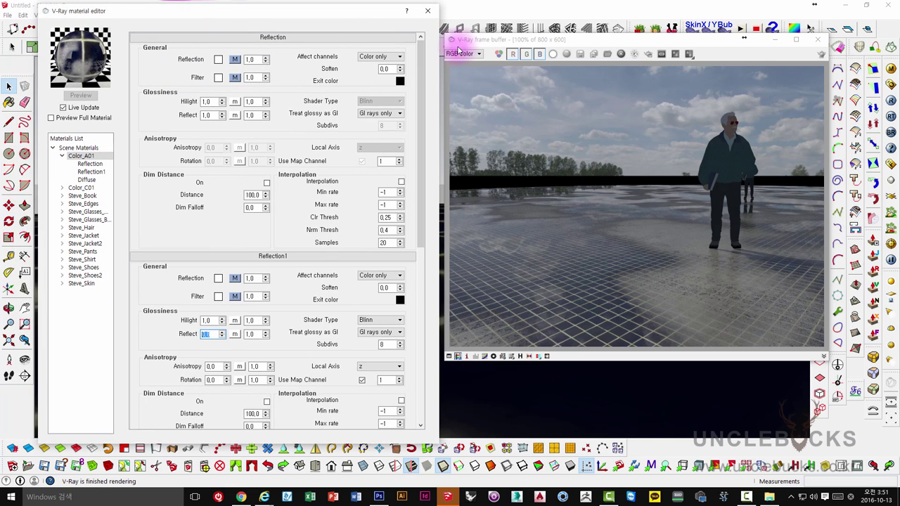
pyautogui.moveTo(487, 40); pyautogui.dragTo(485, 17)
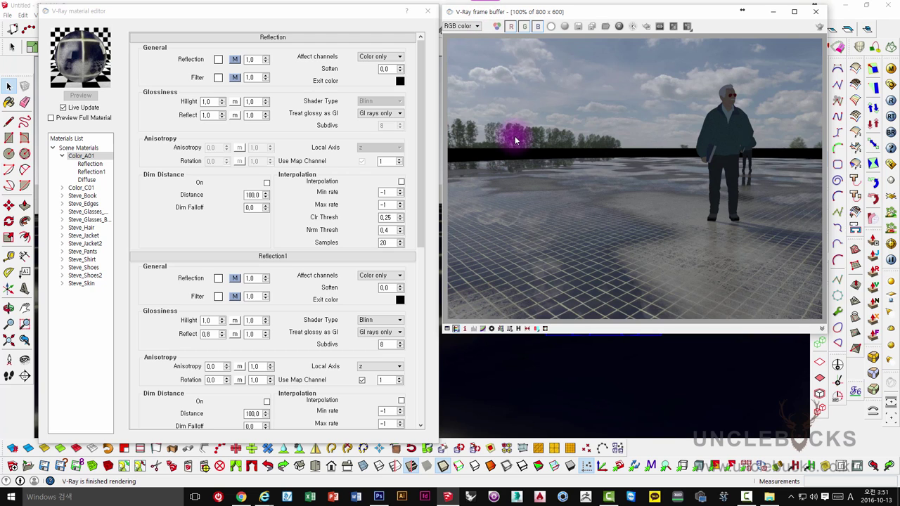
pyautogui.moveTo(574, 17); pyautogui.dragTo(580, 17)
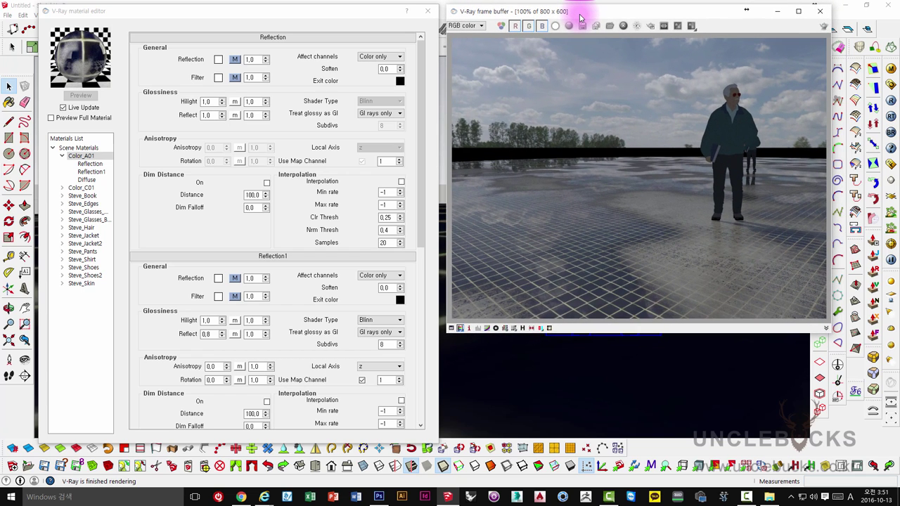
pyautogui.click(609, 180)
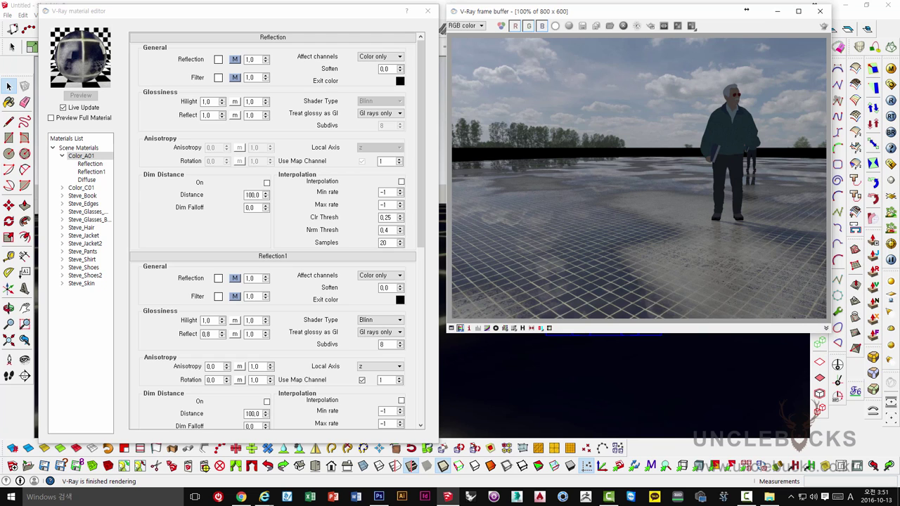
# Enable the Curves correction in the VFB and bend the curve upward to lift the sky and tiles.
pyautogui.click(450, 327)
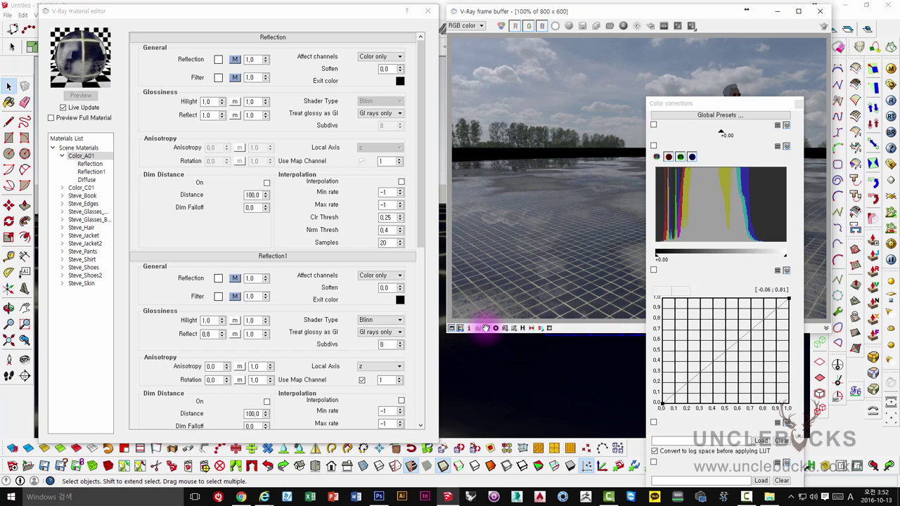
pyautogui.click(786, 298)
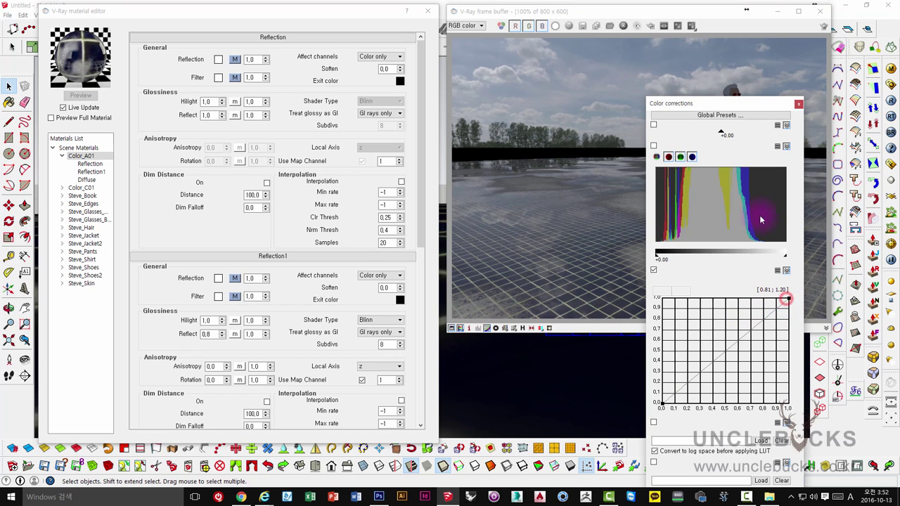
pyautogui.moveTo(733, 103); pyautogui.dragTo(220, 80)
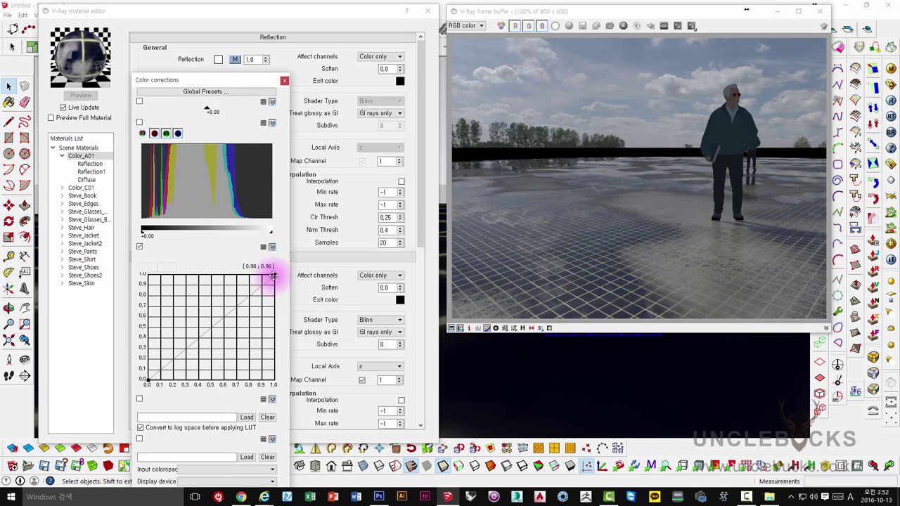
pyautogui.moveTo(241, 301); pyautogui.dragTo(189, 276)
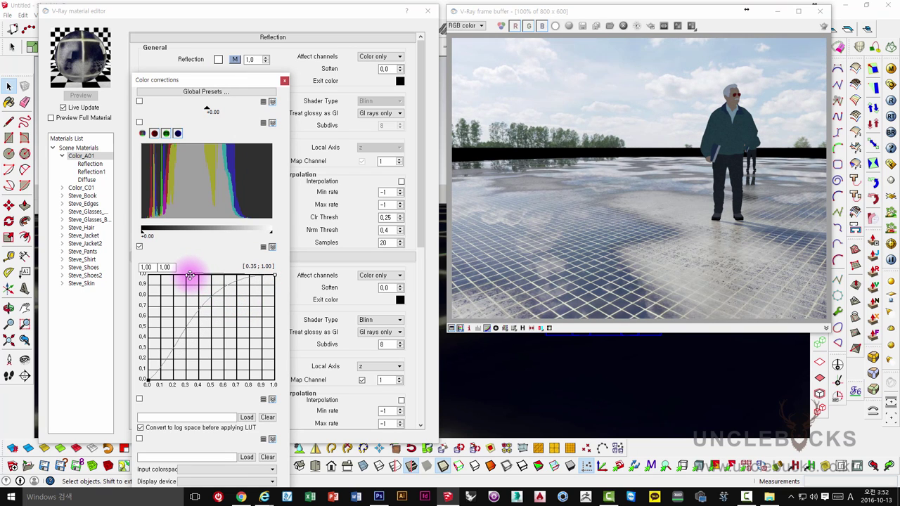